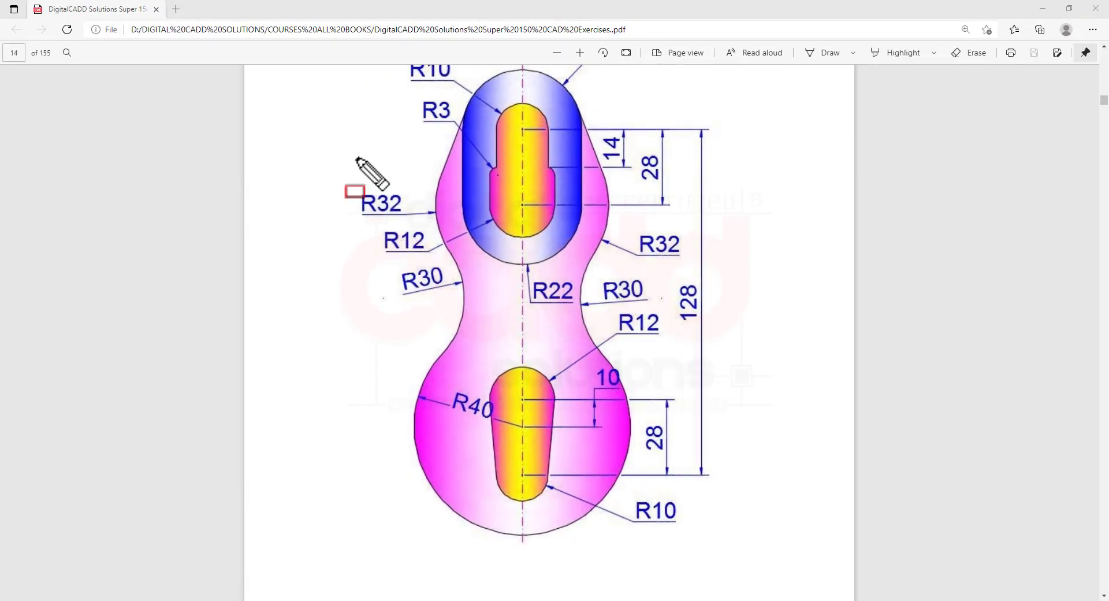
Frame the link drawing with a red annotation box, review it, then bring NX 12 forward
left_click_drag(281, 56, 474, 321)
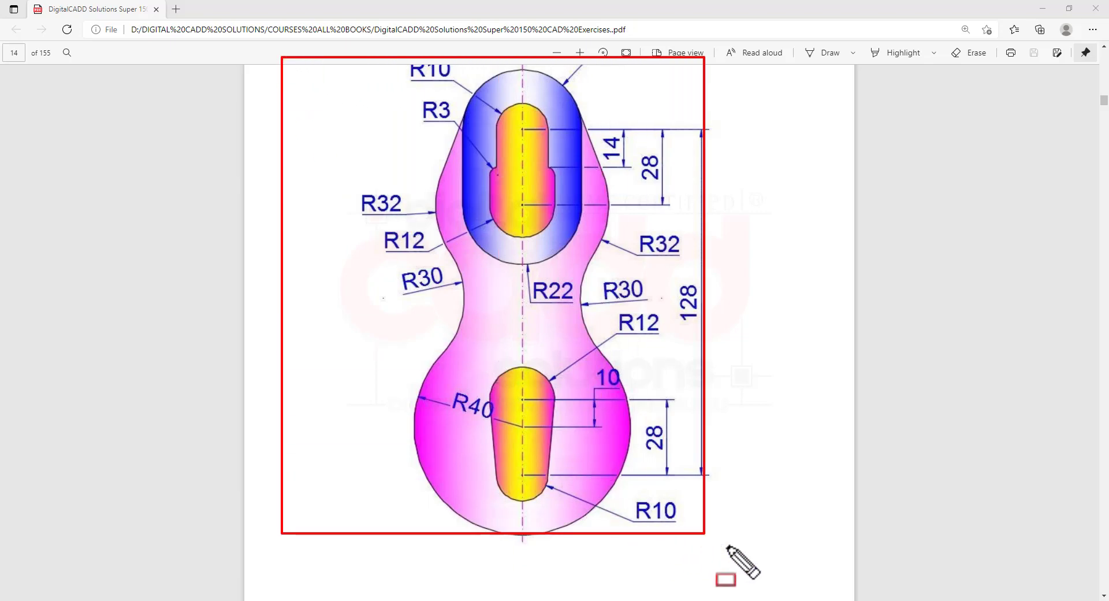
left_click_drag(499, 356, 768, 573)
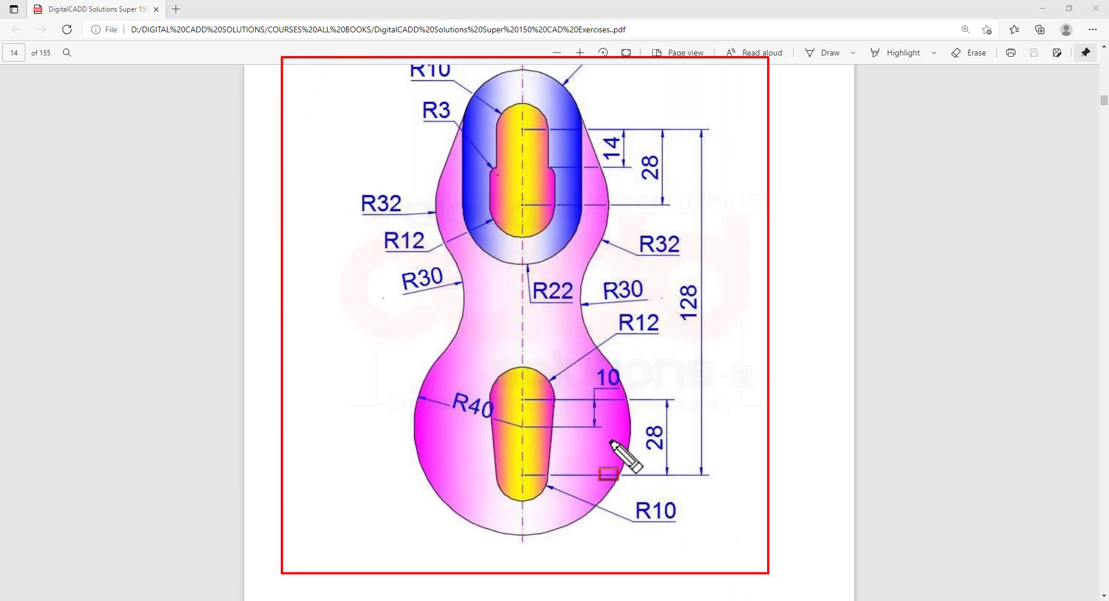
scroll(629, 450, "up", 2)
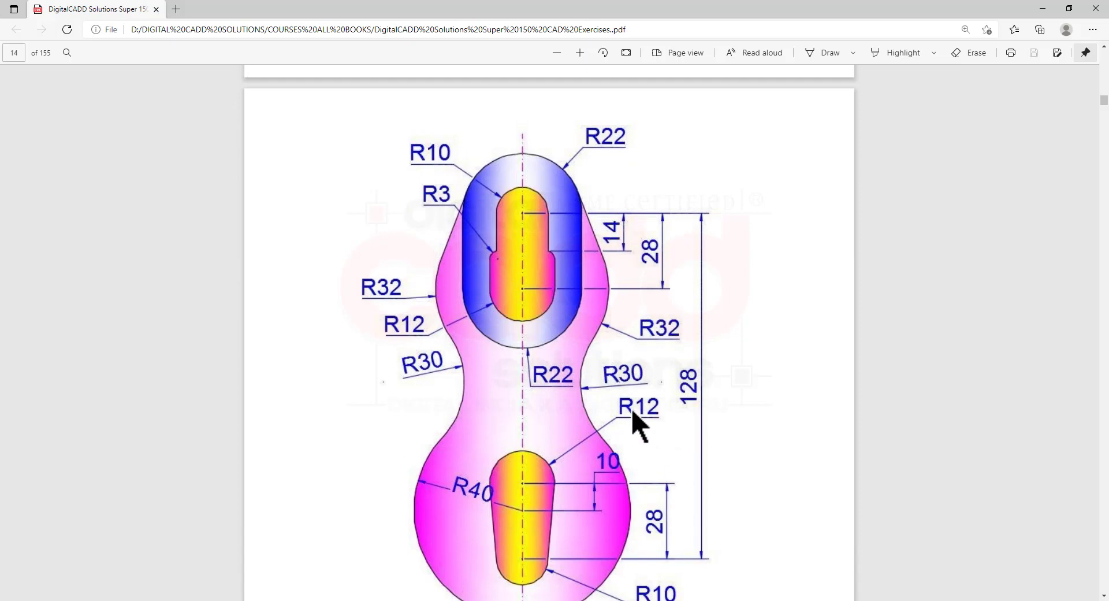
scroll(638, 419, "down", 2)
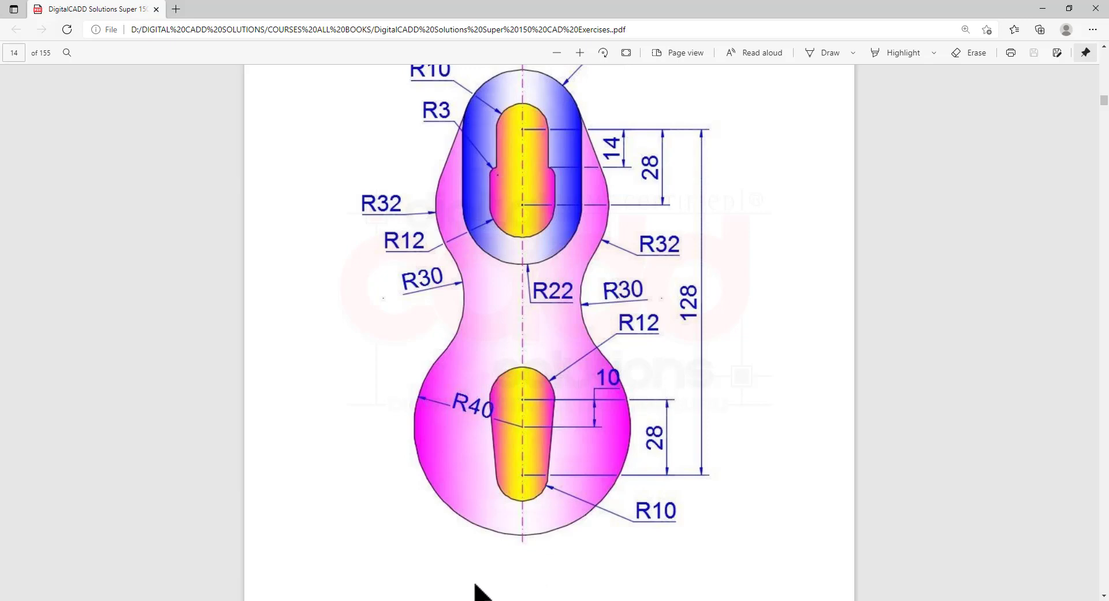
key("alt+Tab")
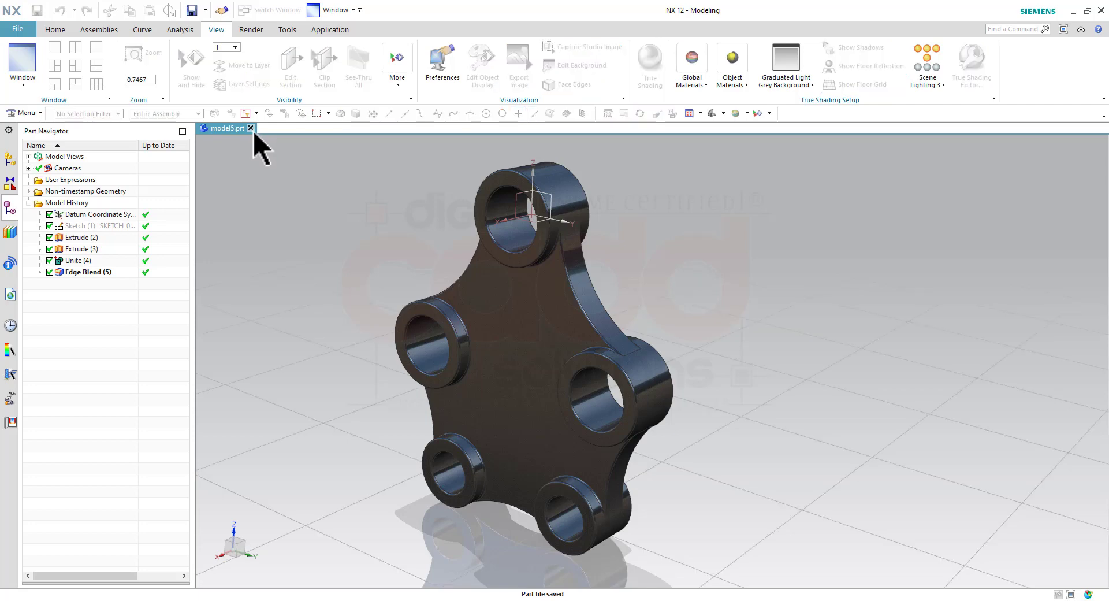
Close model5.prt and create a new millimetre Model part, model6.prt
left_click(250, 127)
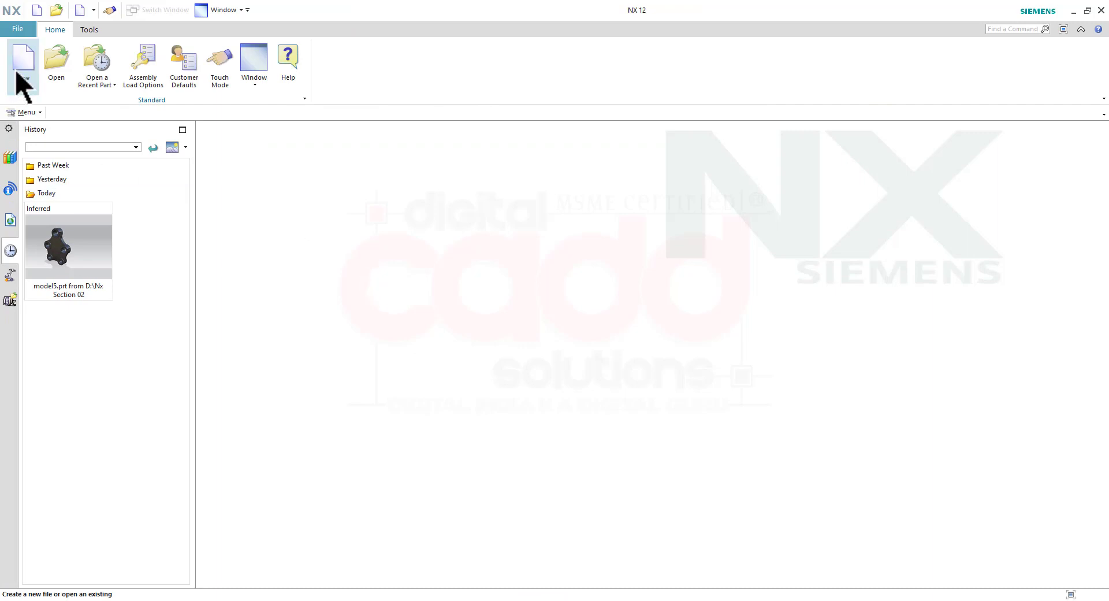
left_click(21, 80)
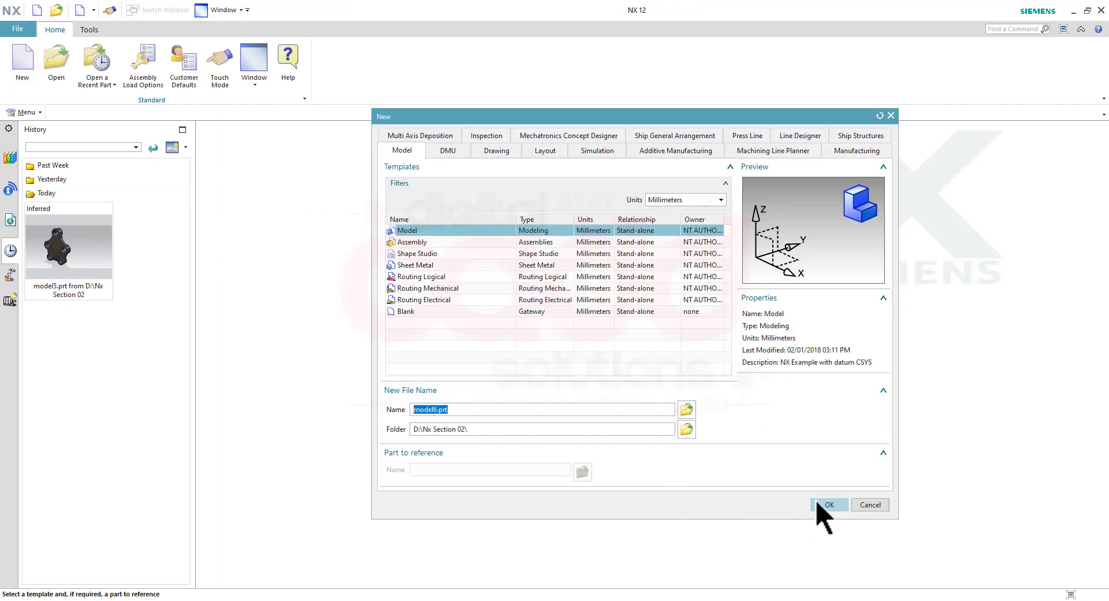
left_click(831, 505)
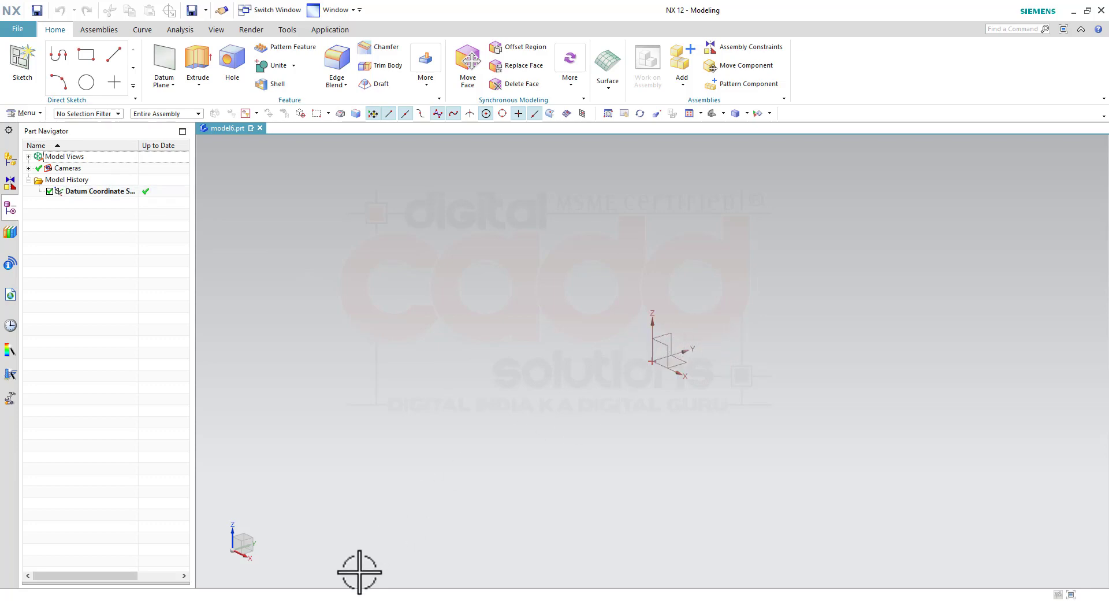
key("alt+Tab")
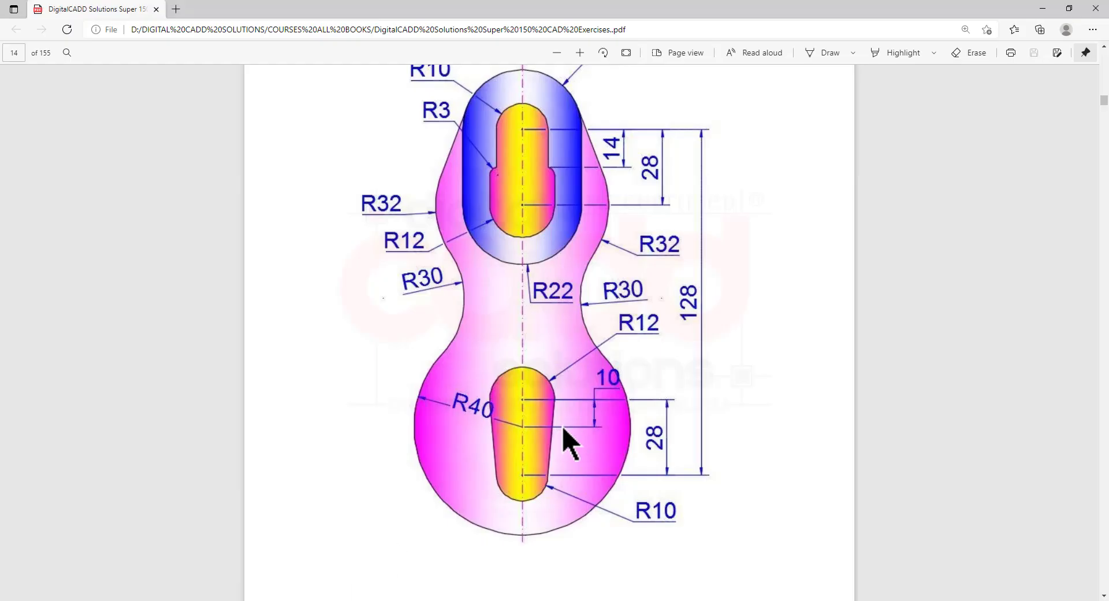
key("alt+Tab")
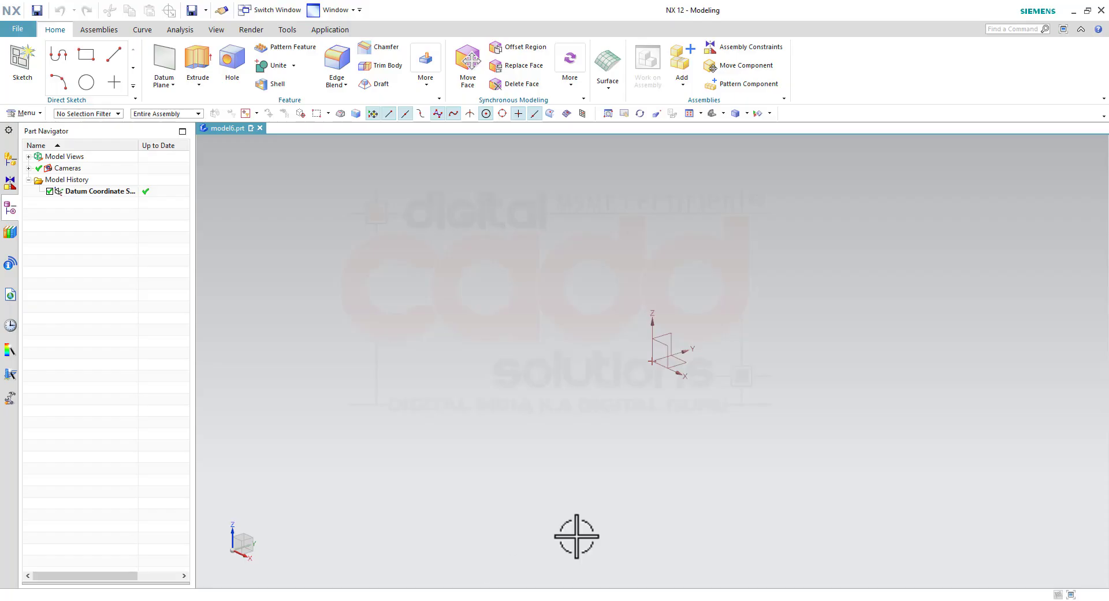
Create a new sketch on the XZ datum plane
left_click(28, 78)
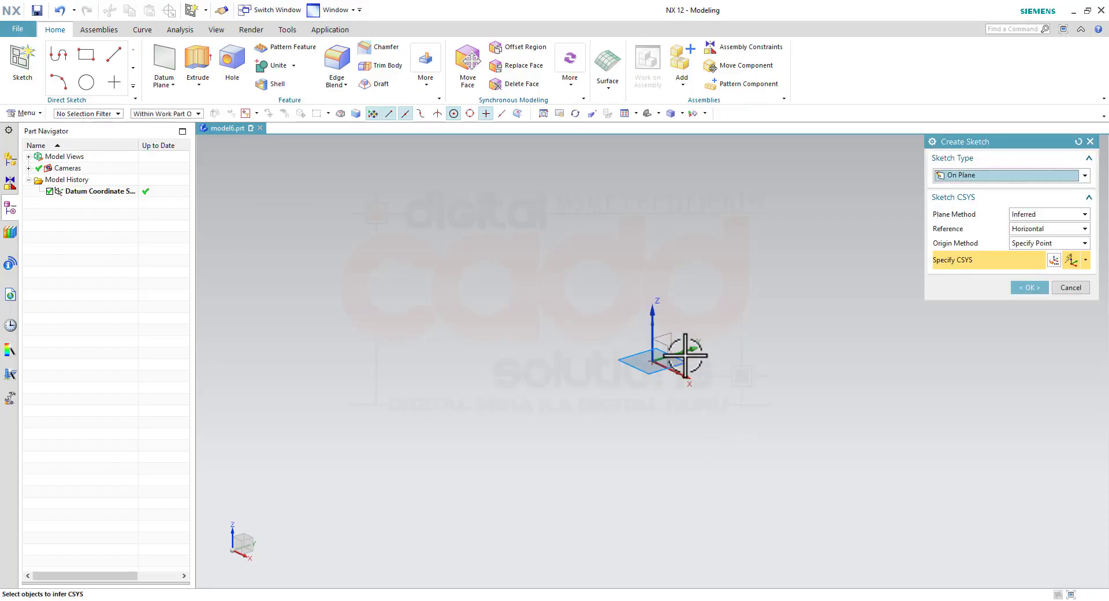
left_click(659, 342)
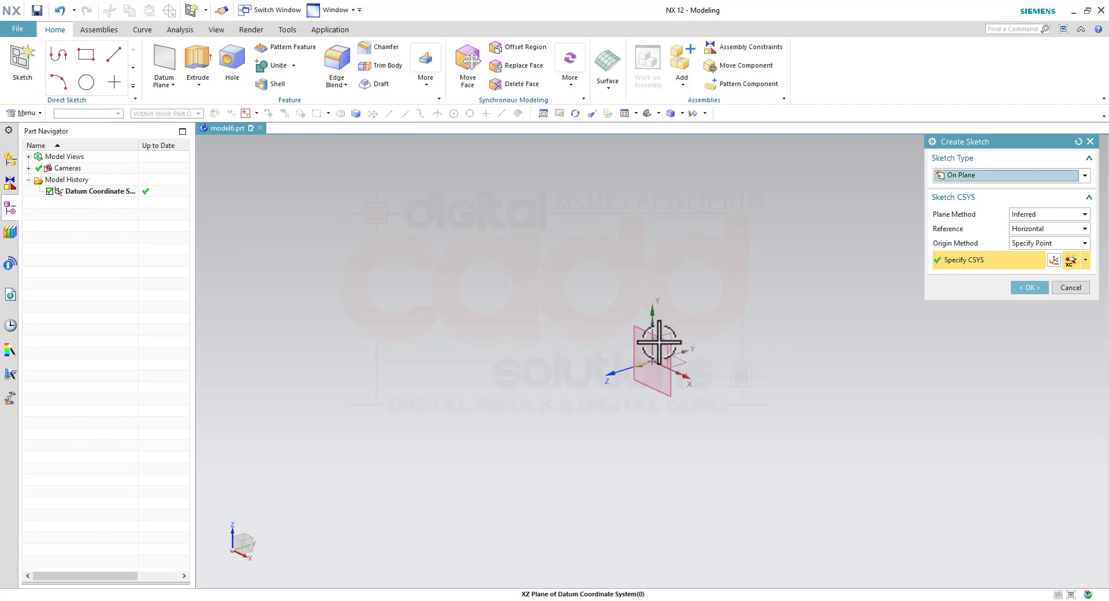
left_click(1029, 287)
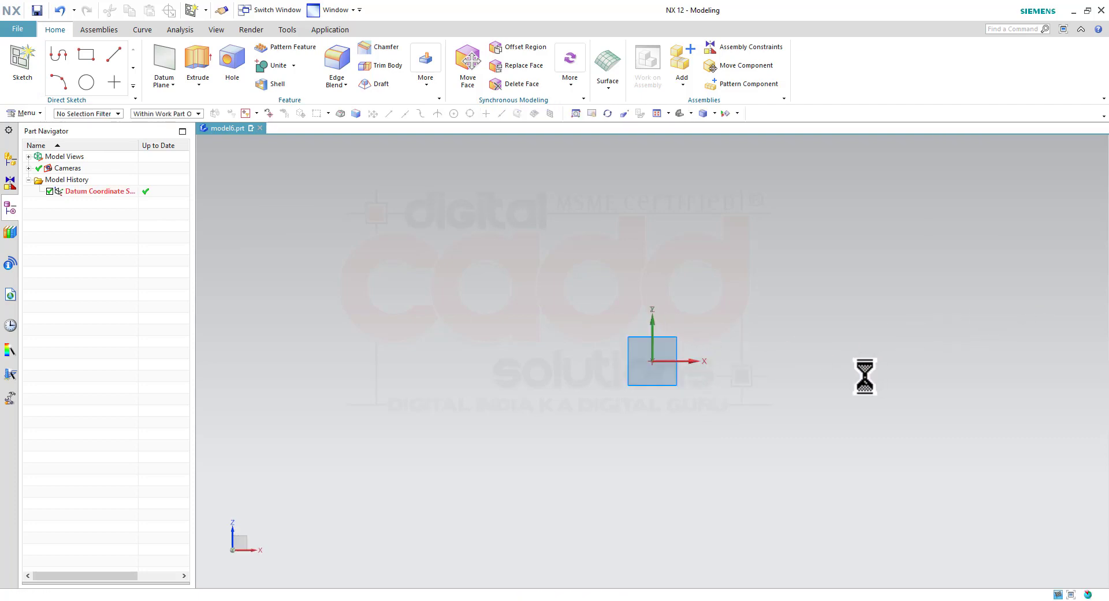
Toggle Continuous Auto Dimensioning, then check the exercise drawing
left_click(390, 84)
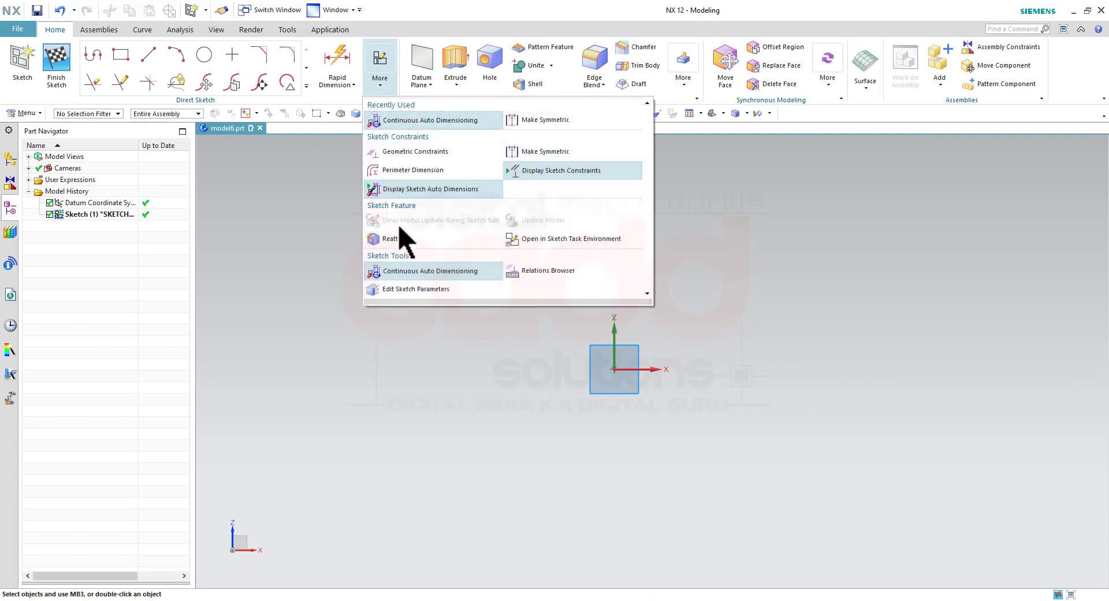
left_click(386, 273)
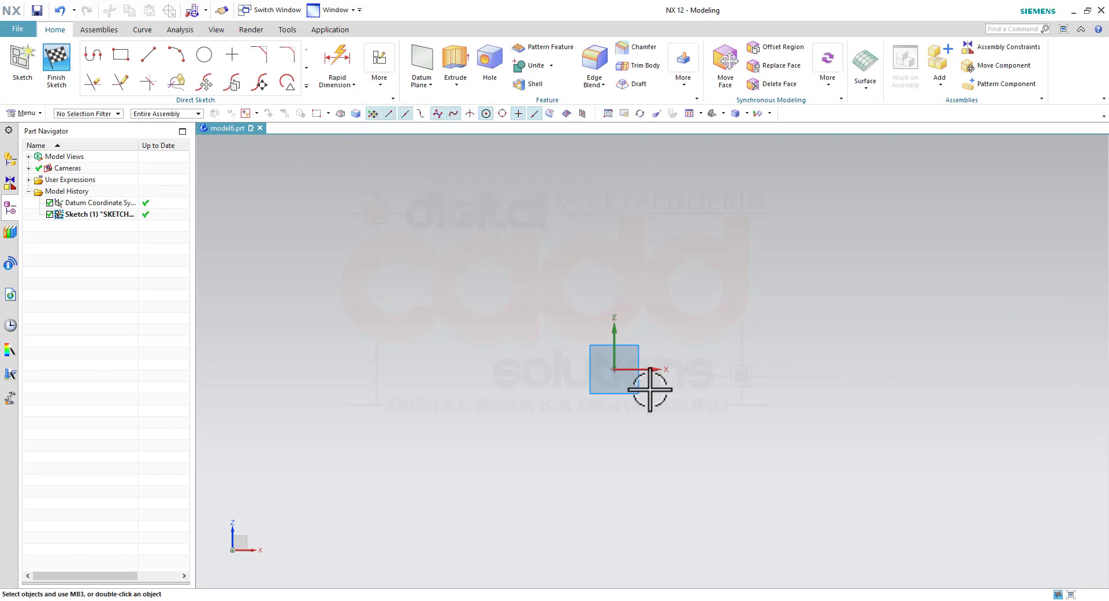
key("alt+Tab")
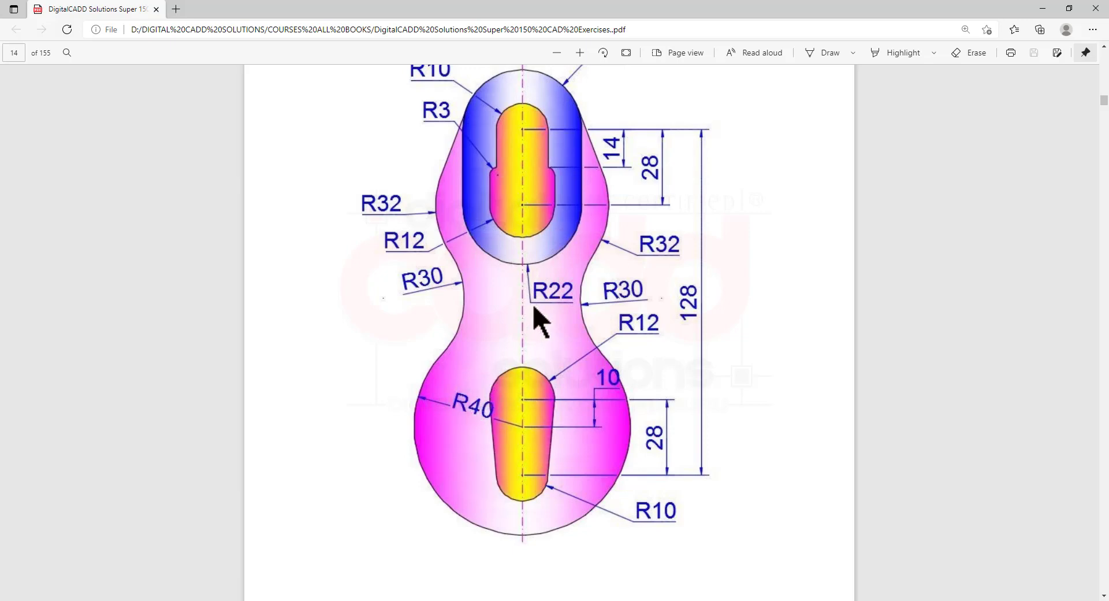
key("alt+Tab")
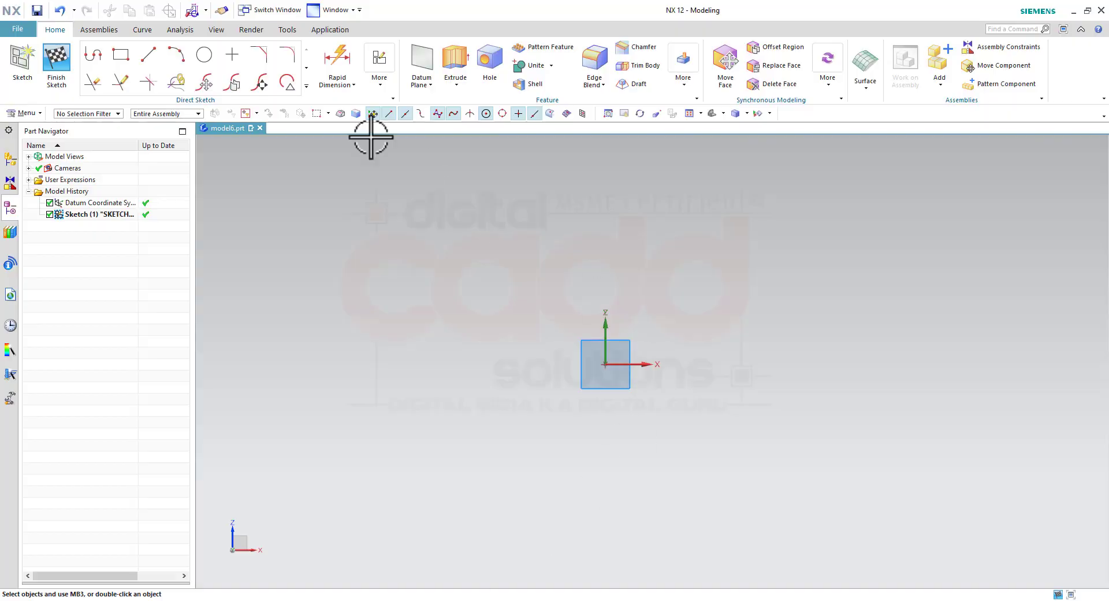
Draw an 80 mm circle centred on the sketch origin
left_click(210, 58)
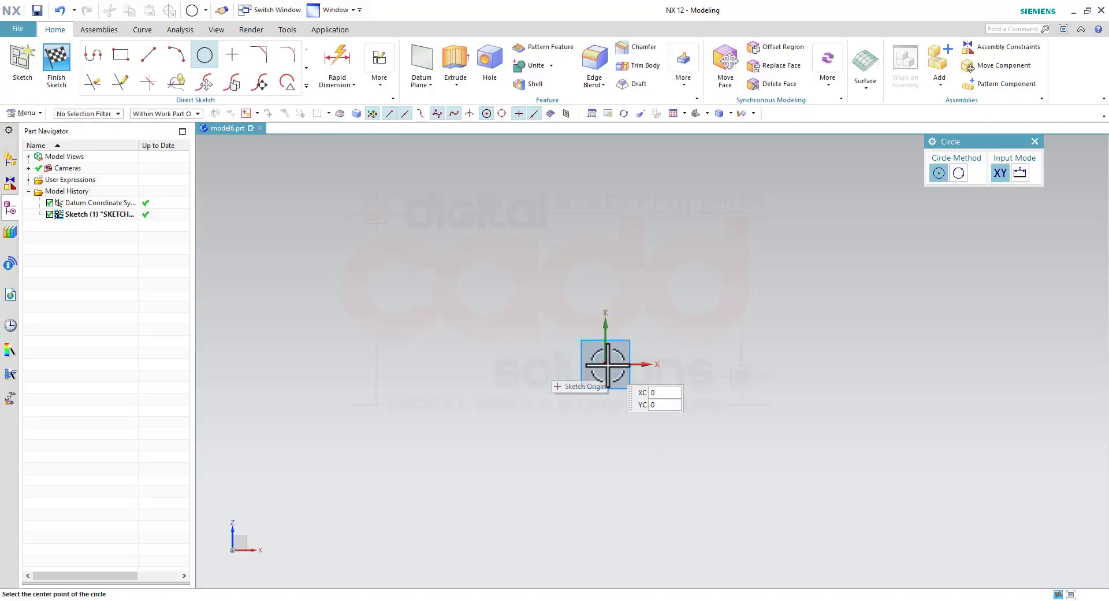
left_click(604, 364)
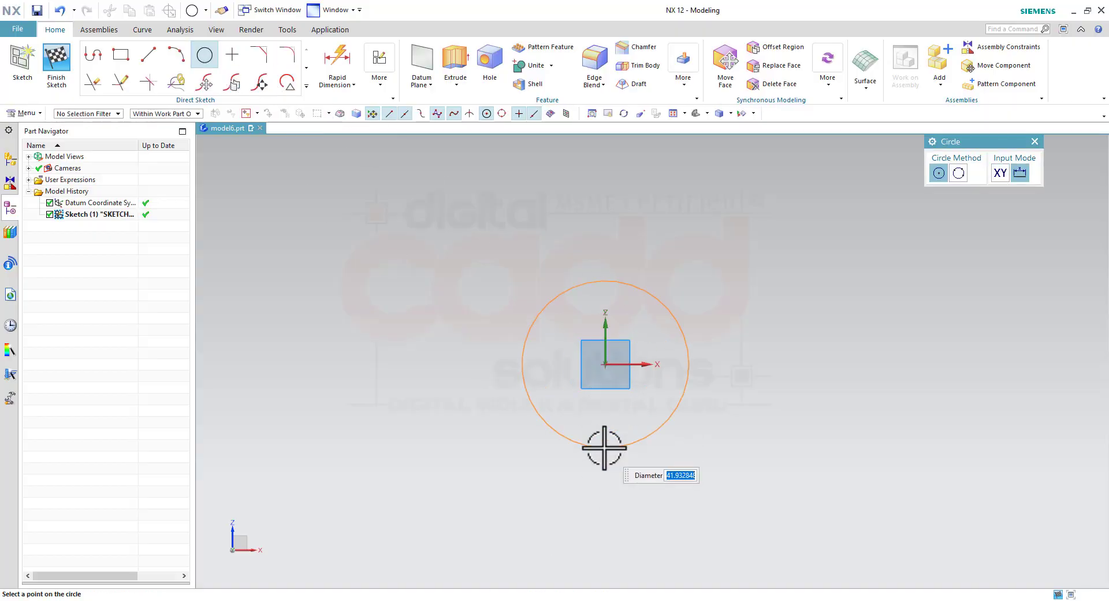
key("alt+Tab")
key("alt+Tab")
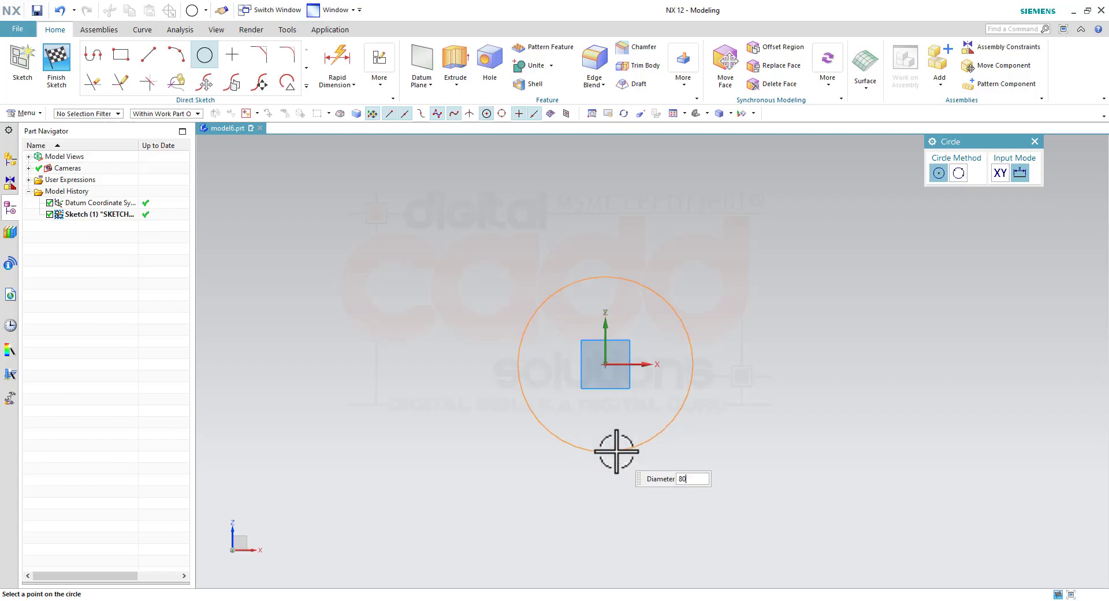
key("Return")
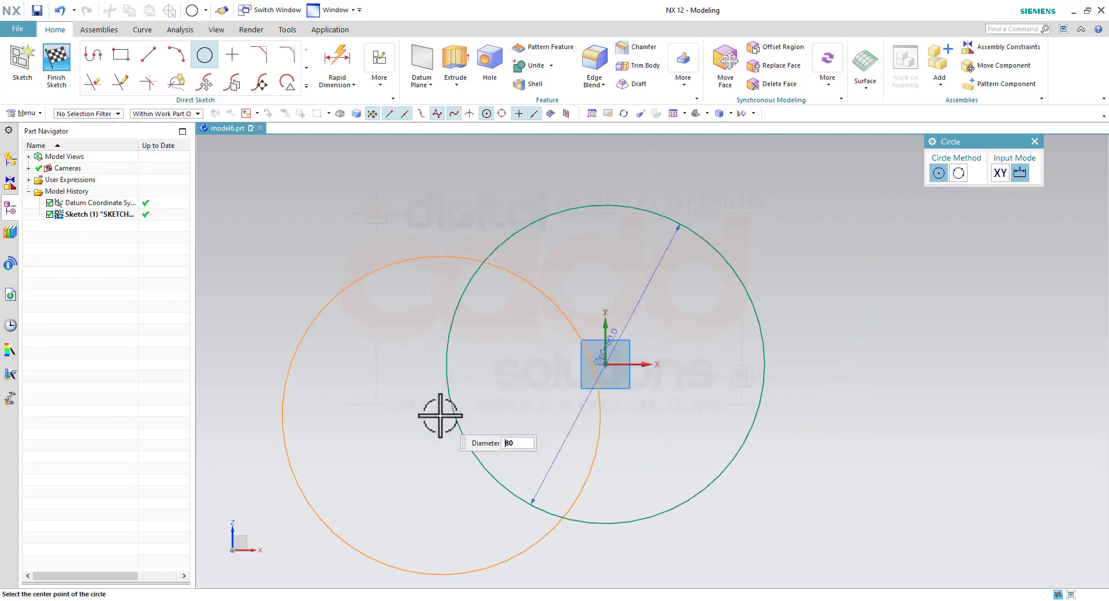
scroll(440, 415, "down", 3)
scroll(454, 354, "up", 2)
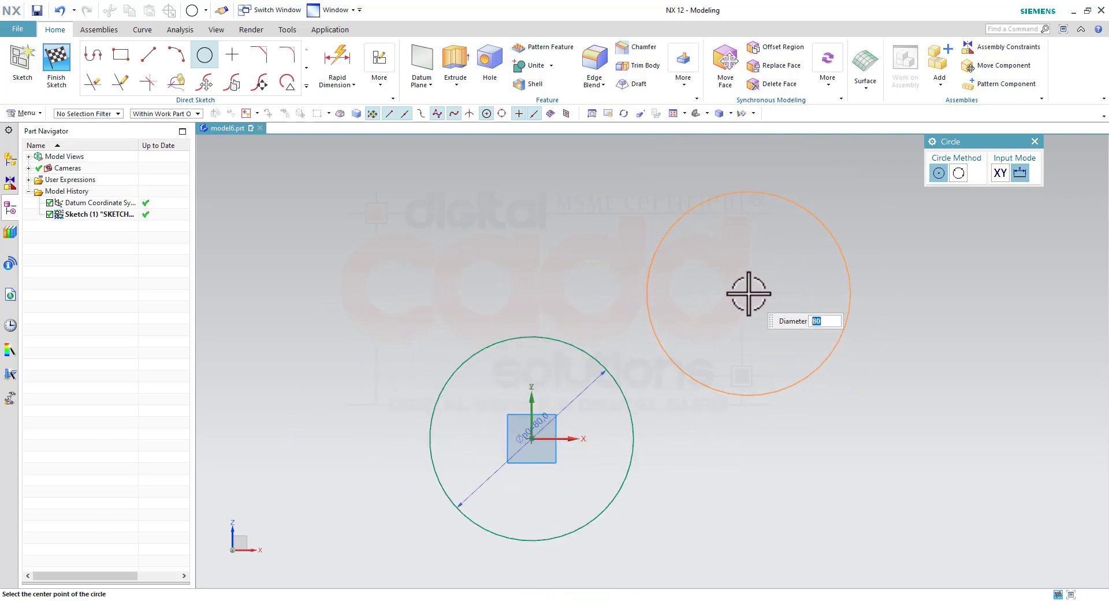
Add a 44 mm circle above the large one and drag it slightly right
key("alt+Tab")
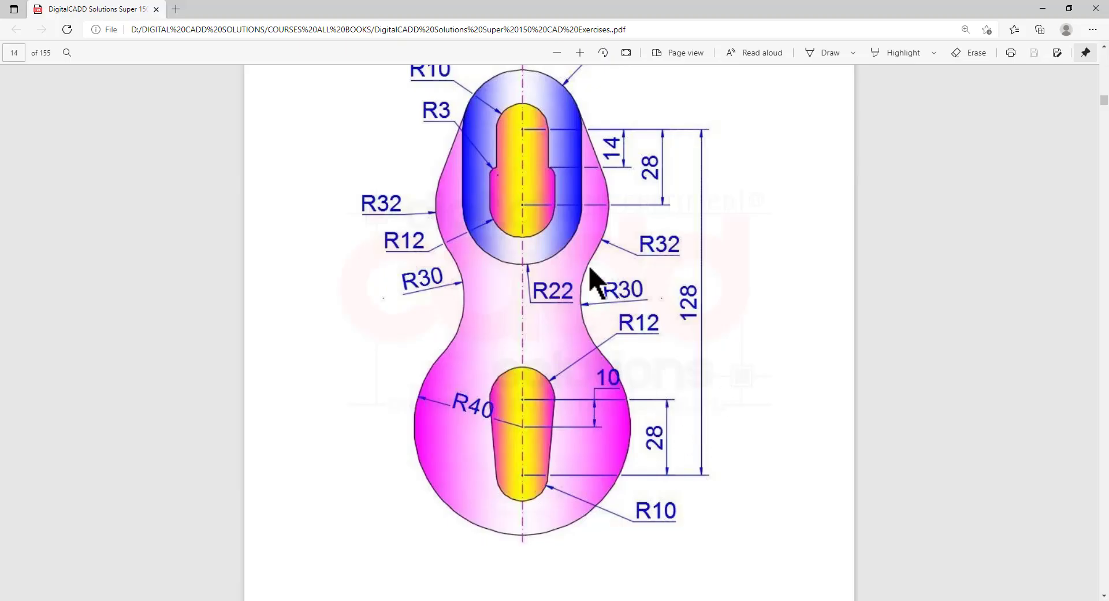
scroll(577, 242, "up", 3)
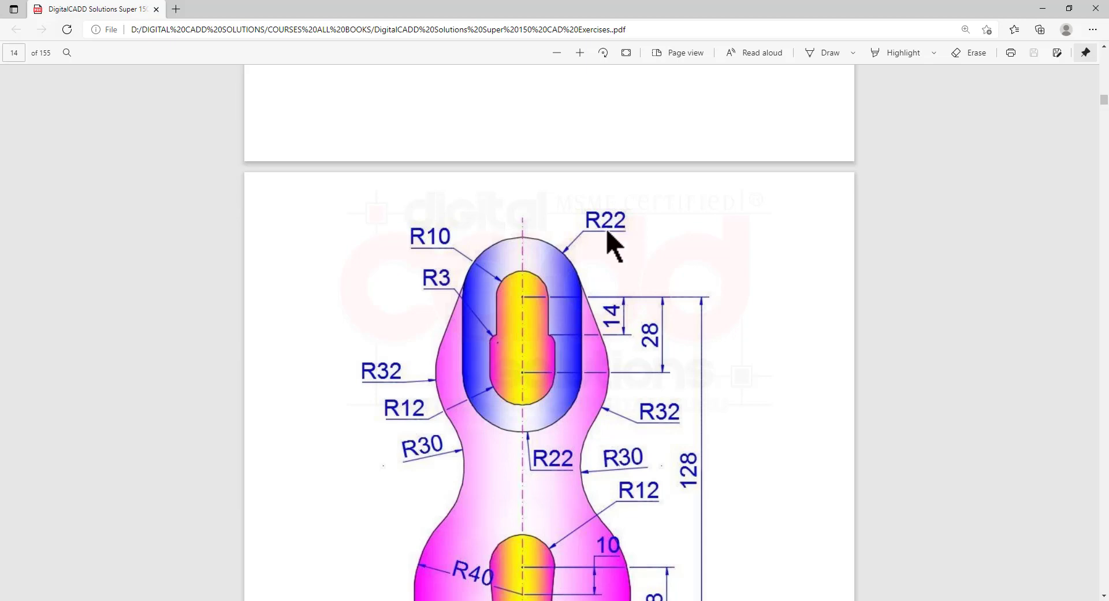
key("alt+Tab")
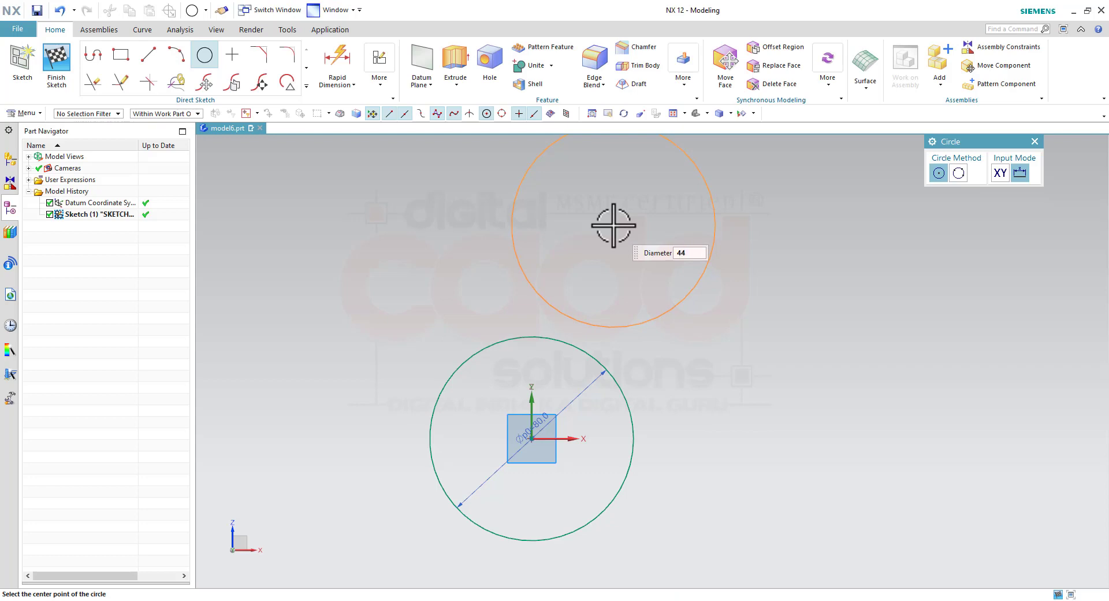
scroll(611, 236, "down", 3)
scroll(621, 208, "up", 1)
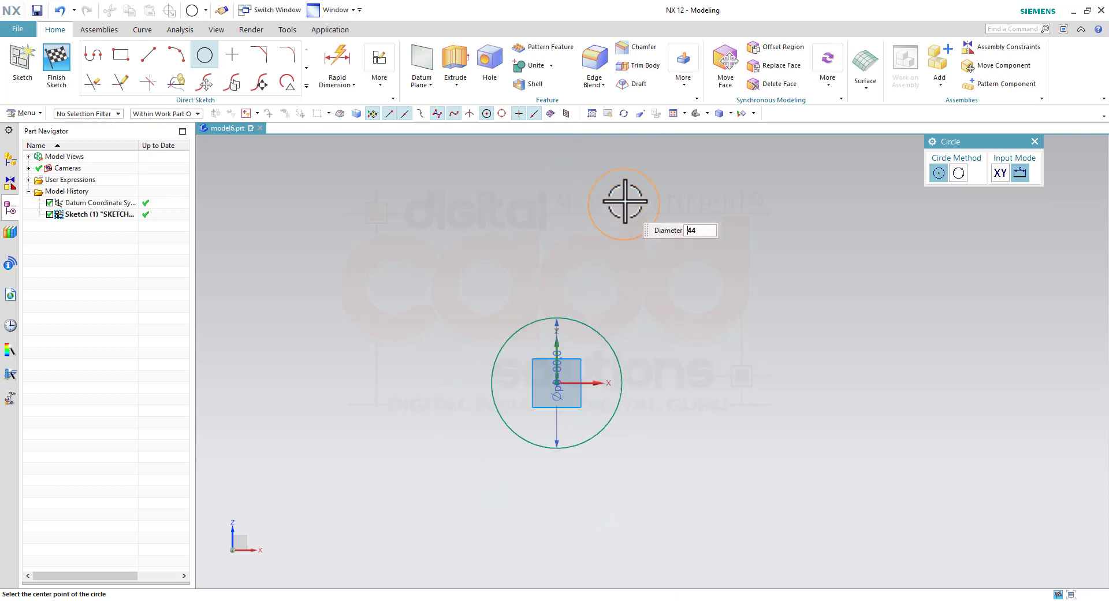
scroll(577, 174, "down", 1)
scroll(552, 231, "up", 2)
scroll(572, 220, "down", 2)
scroll(550, 173, "up", 1)
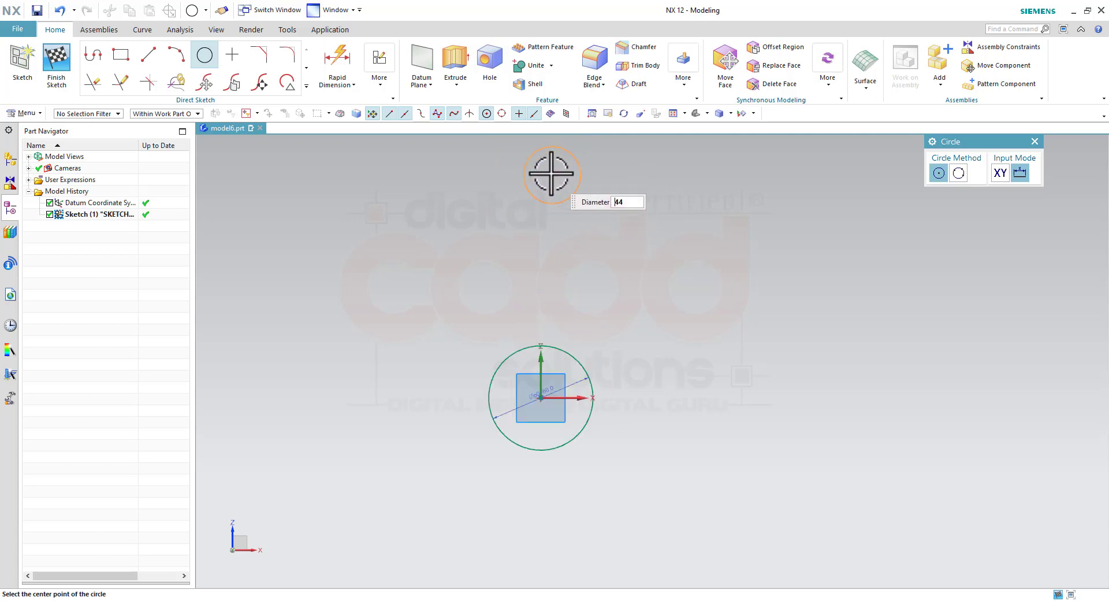
left_click(541, 168)
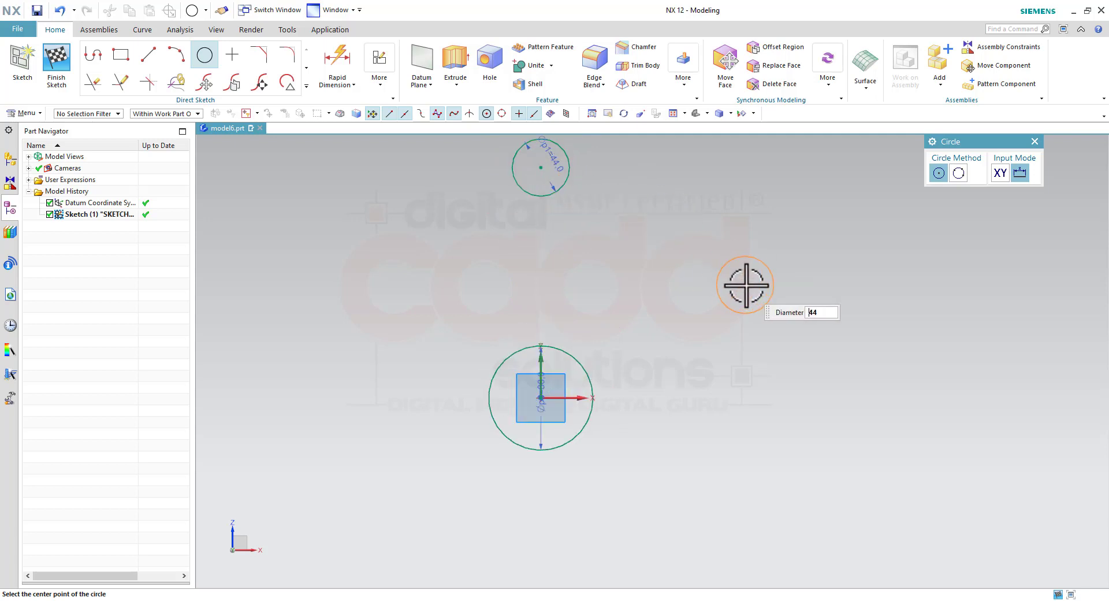
key("Escape")
mouse_move(543, 167)
left_mouse_down()
mouse_move(691, 208)
mouse_move(684, 194)
mouse_move(742, 151)
left_mouse_up()
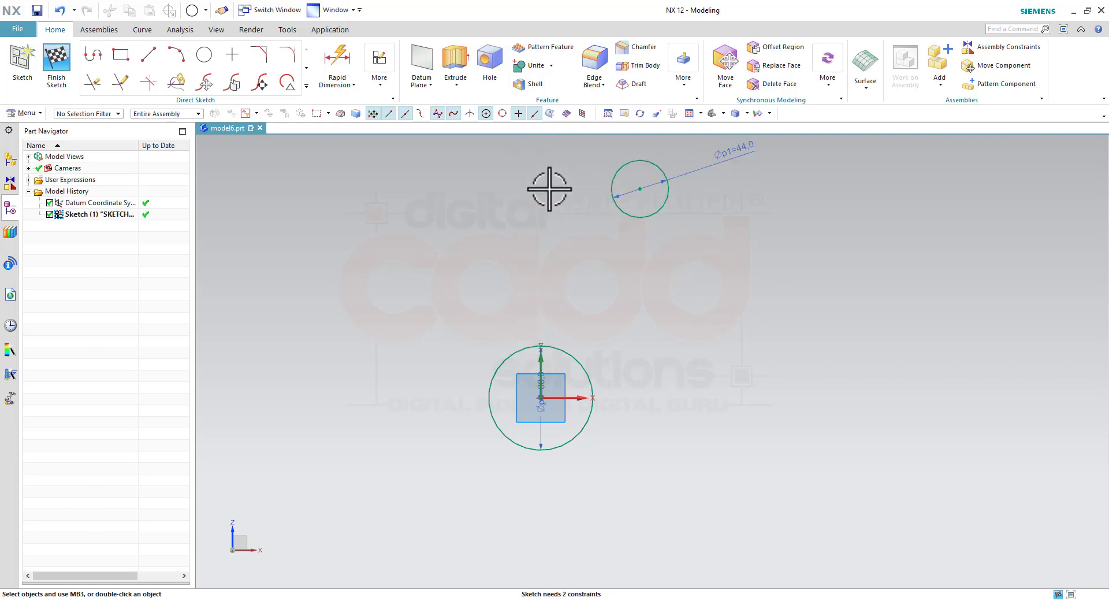
Constrain the 44 mm circle's centre onto the sketch vertical axis and move the diameter label aside
left_click(639, 188)
left_click(692, 197)
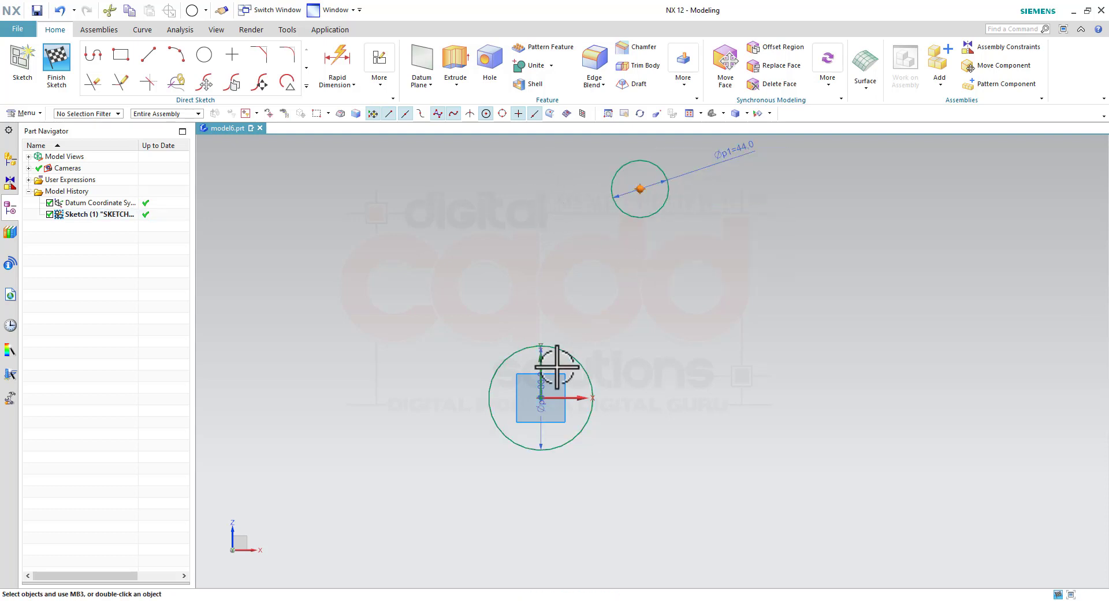
scroll(556, 367, "down", 3)
scroll(541, 365, "down", 2)
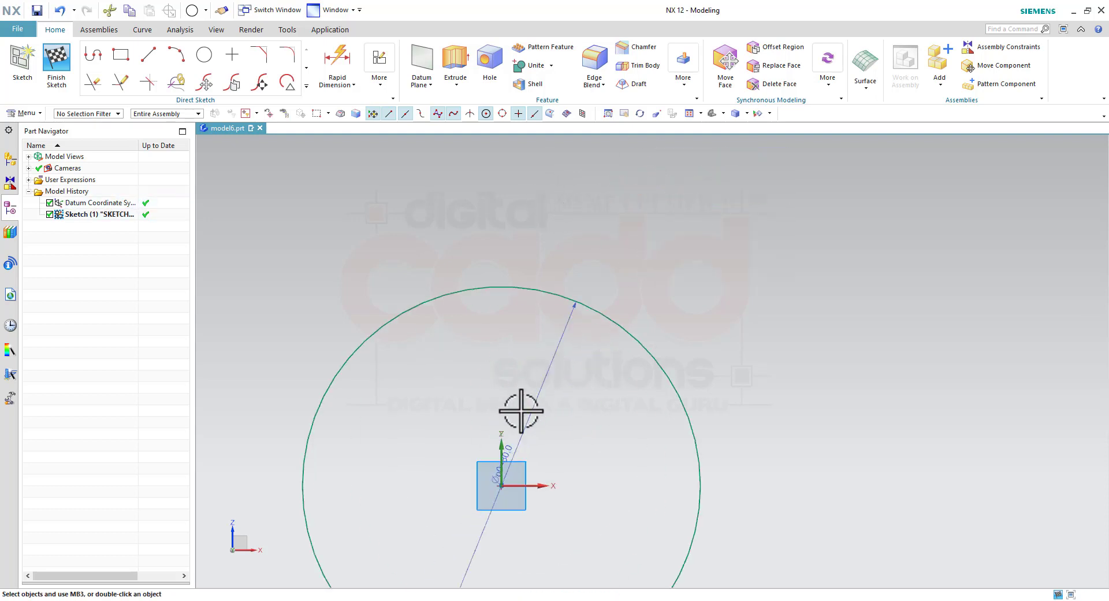
left_click(501, 432)
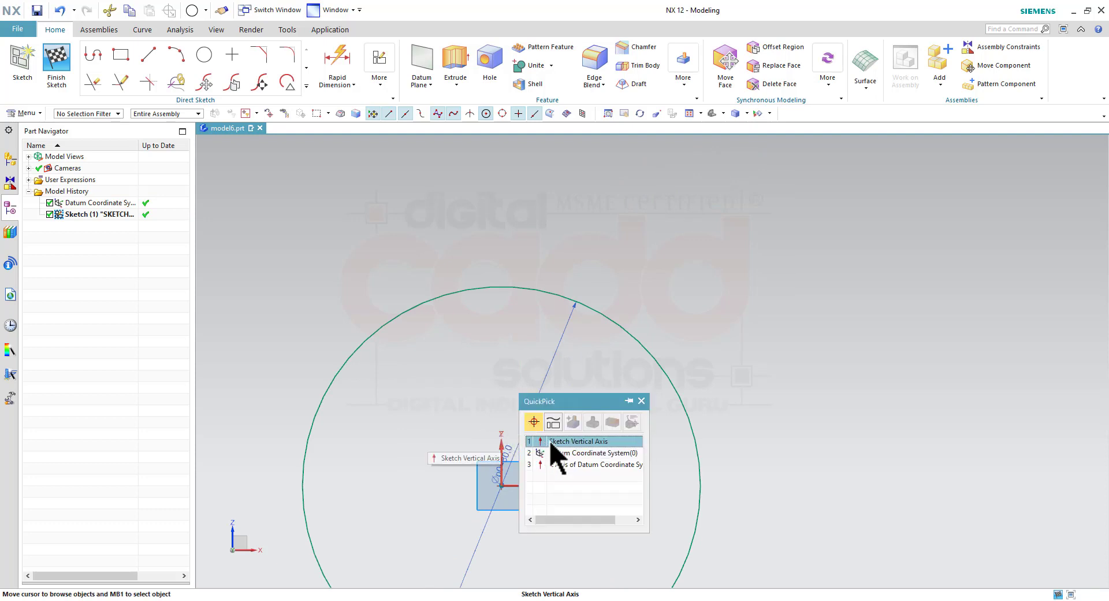
left_click(551, 441)
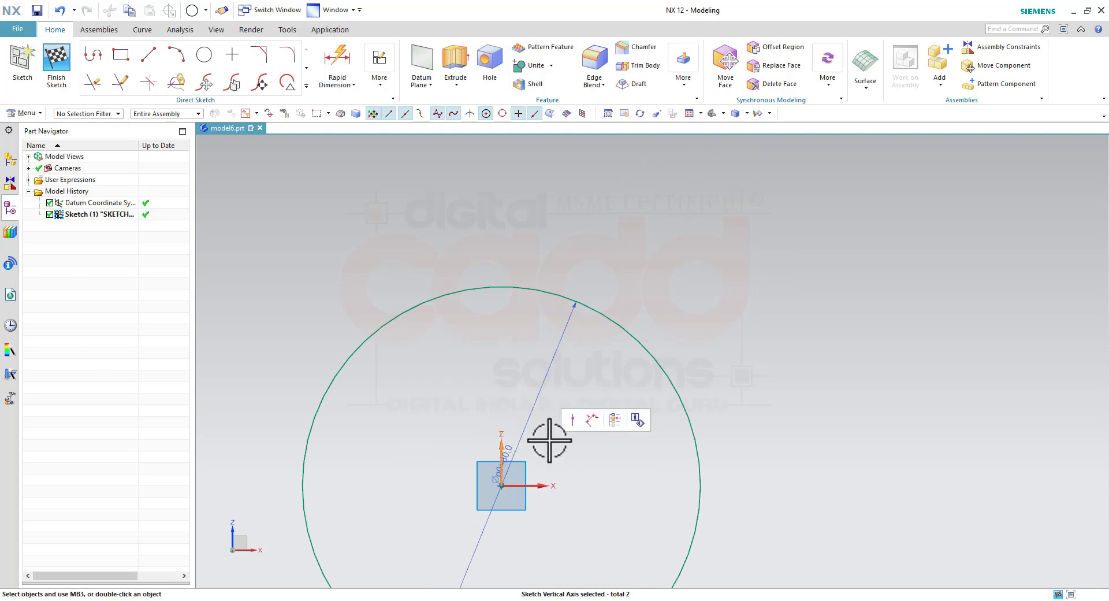
left_click(574, 421)
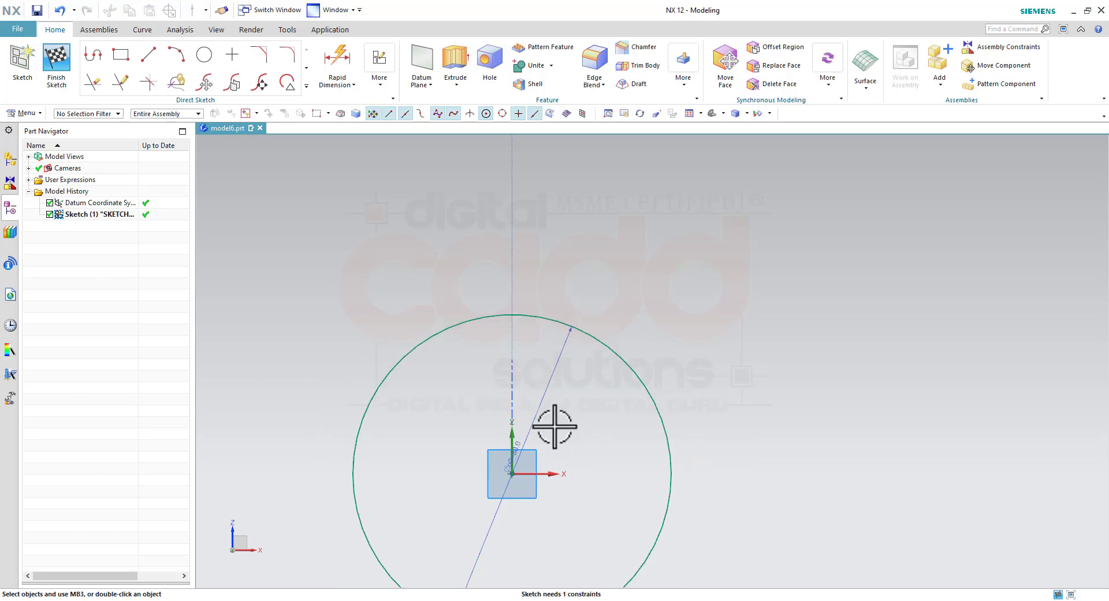
scroll(557, 428, "up", 5)
scroll(635, 488, "down", 1)
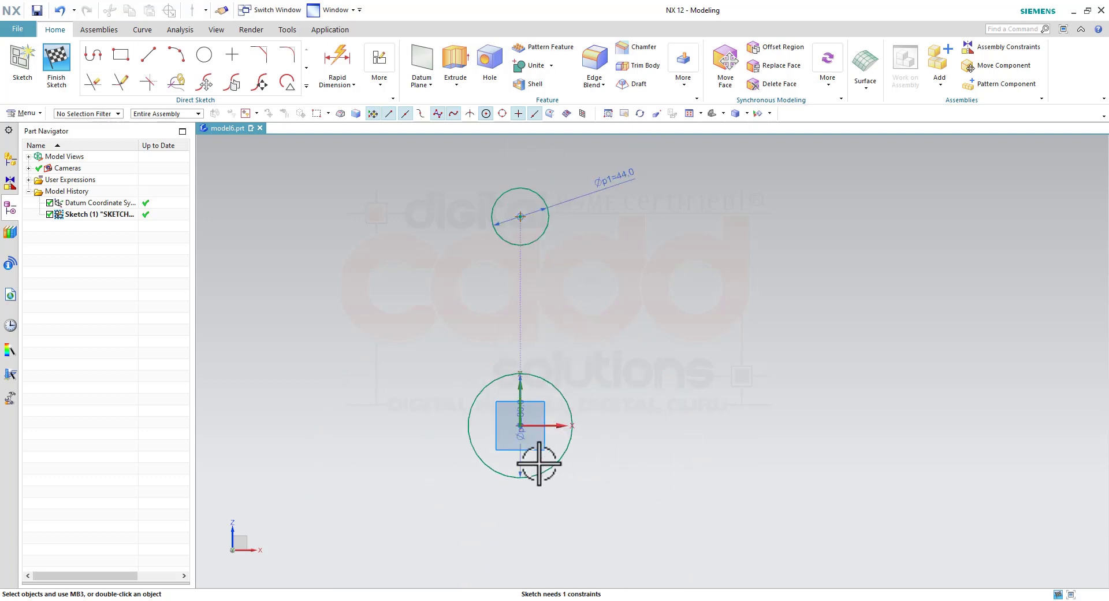
left_click_drag(523, 451, 596, 517)
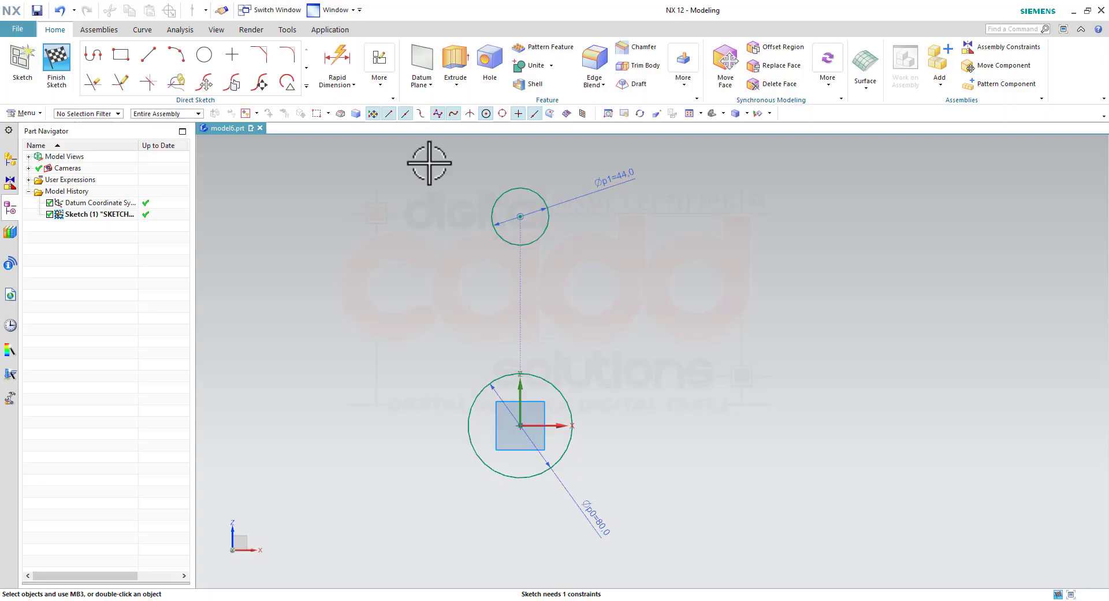
Dimension the two circle centres 128 apart vertically and tidy the dimension labels
left_click(337, 58)
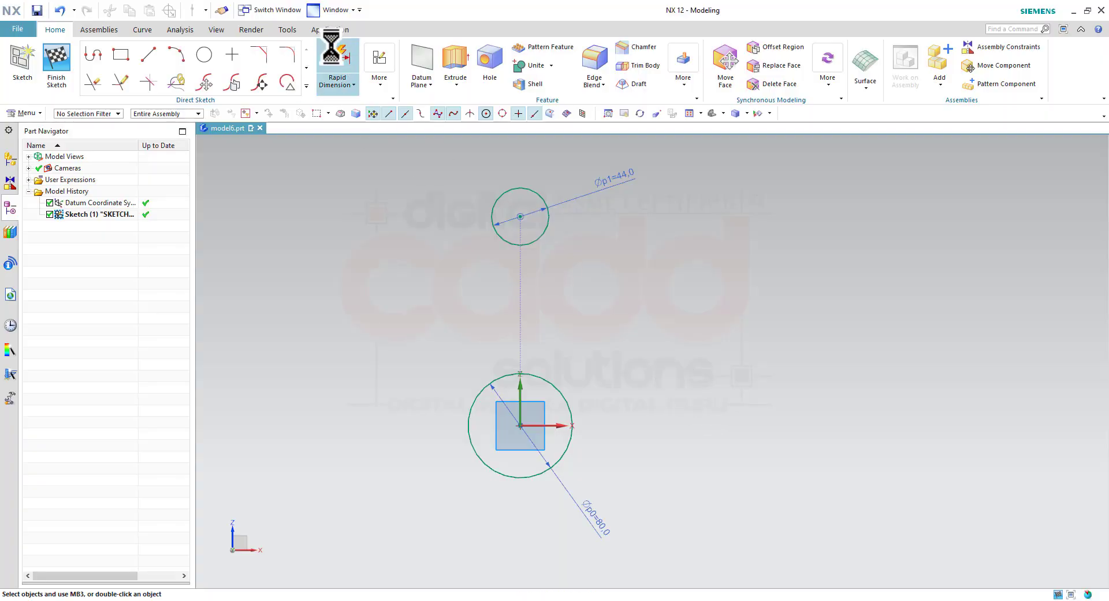
left_click(508, 218)
left_click(519, 426)
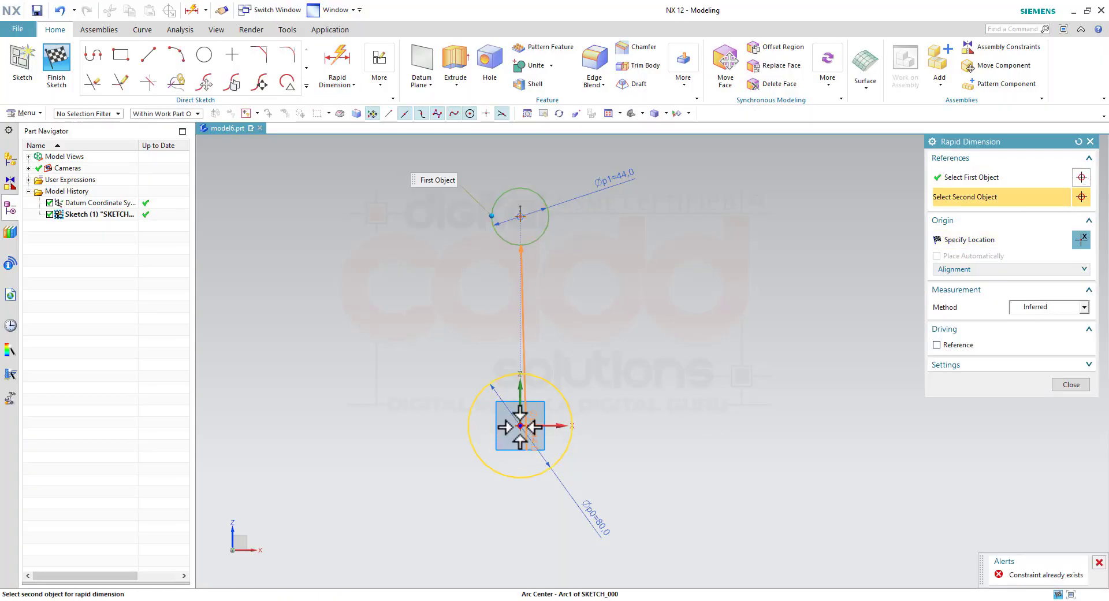
left_click(701, 322)
type("128")
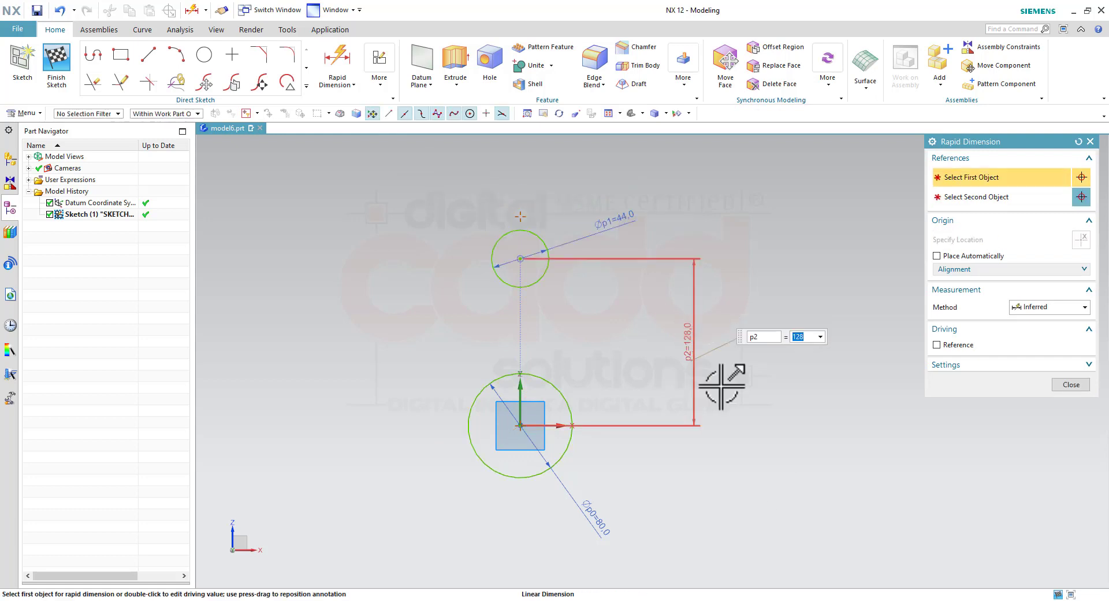
middle_click(782, 489)
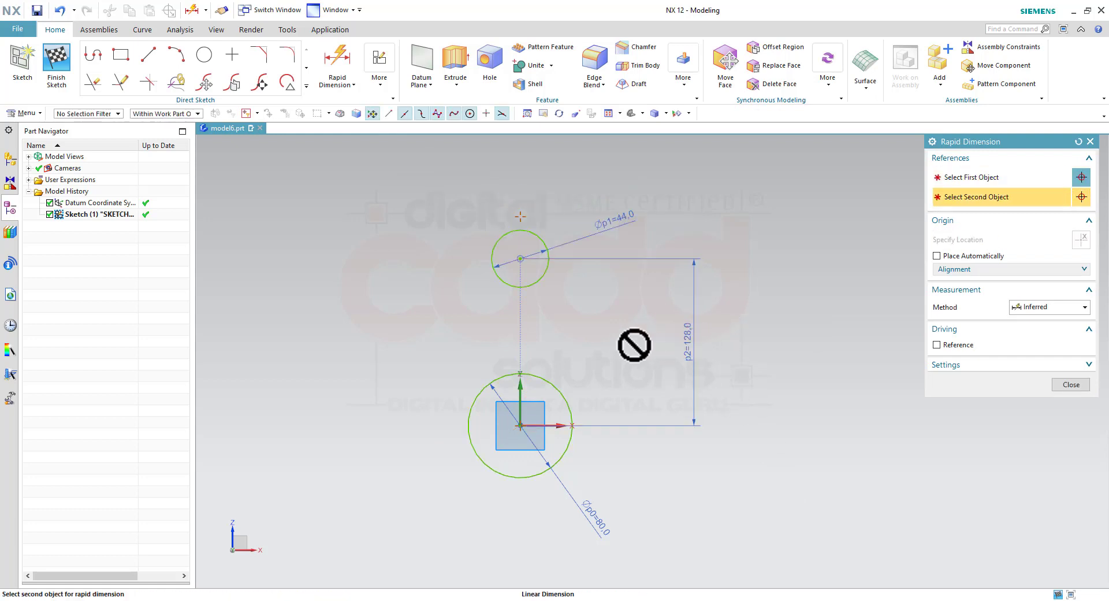
left_click(1068, 384)
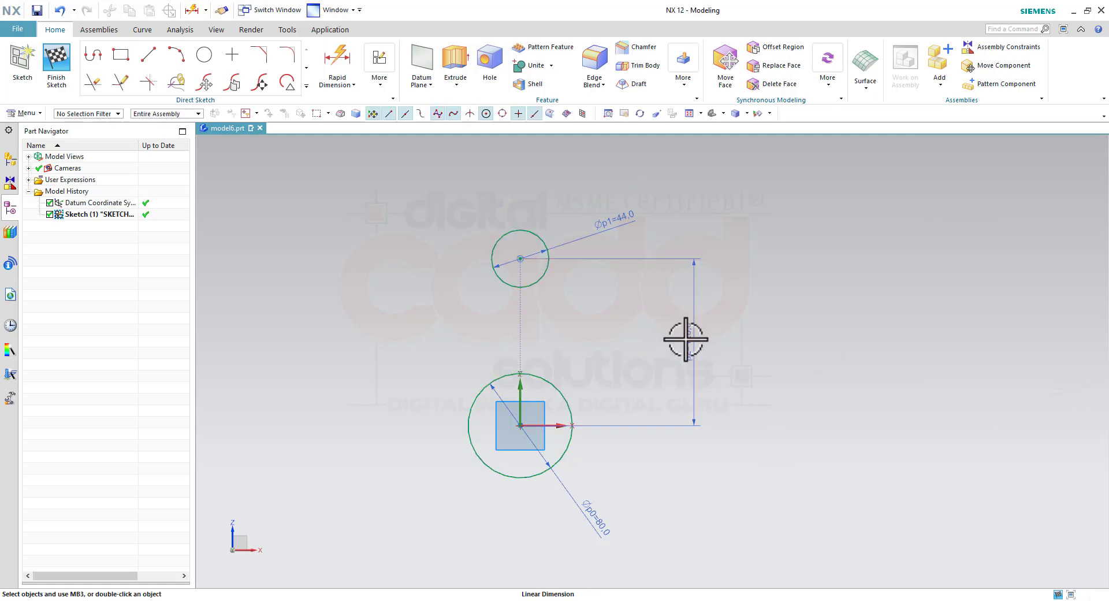
left_click_drag(686, 336, 595, 341)
left_click_drag(594, 514, 584, 477)
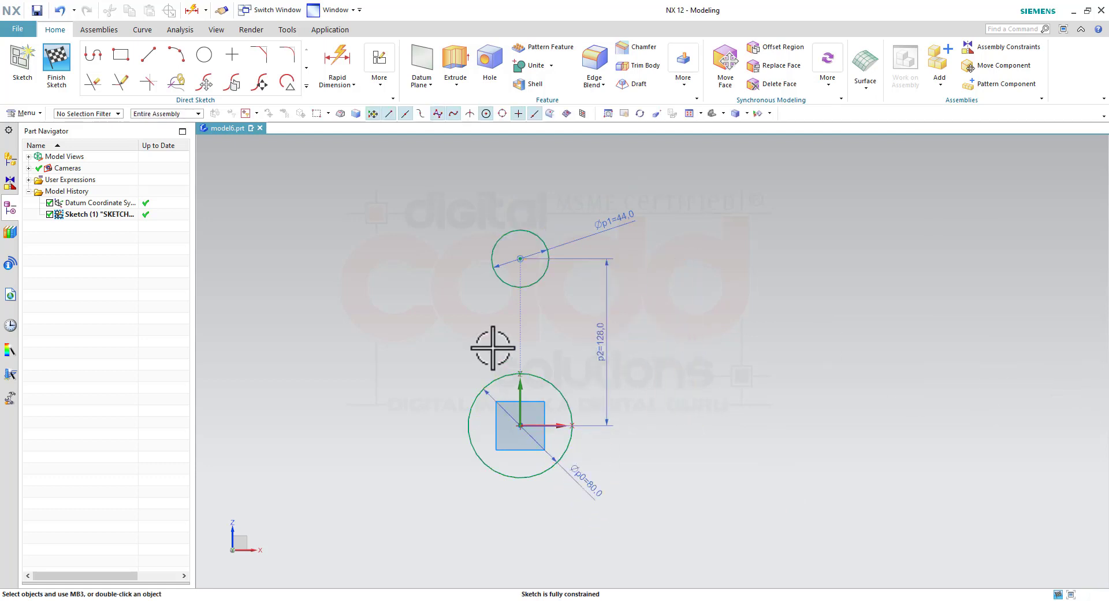
scroll(492, 394, "up", 2)
scroll(549, 440, "down", 2)
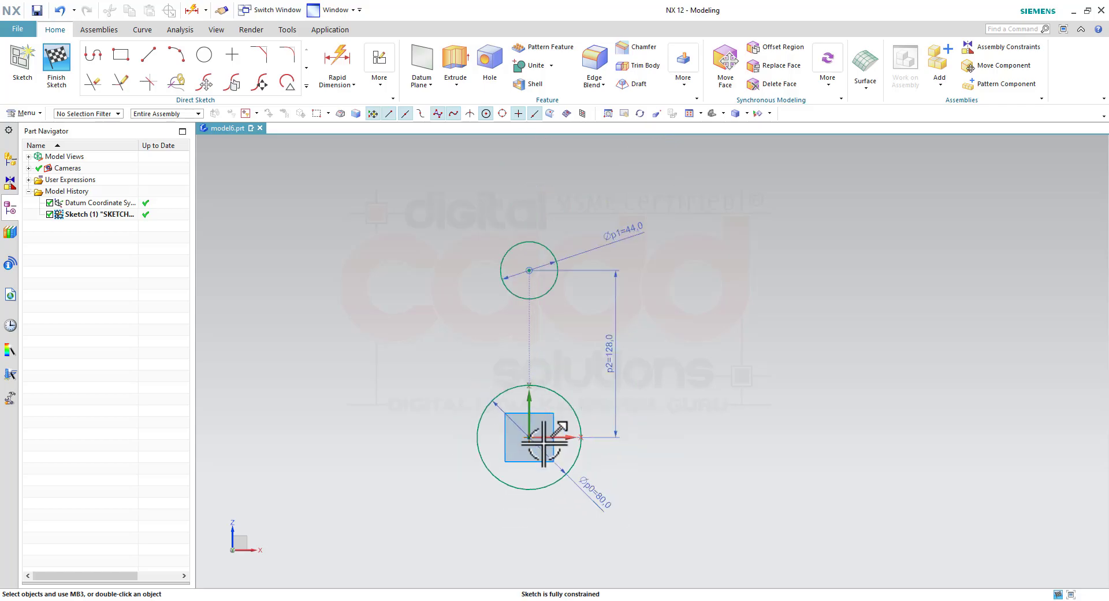
scroll(565, 453, "up", 2)
Study the link drawing's R32, R30 and 128 dimensions in the PDF
key("alt+Tab")
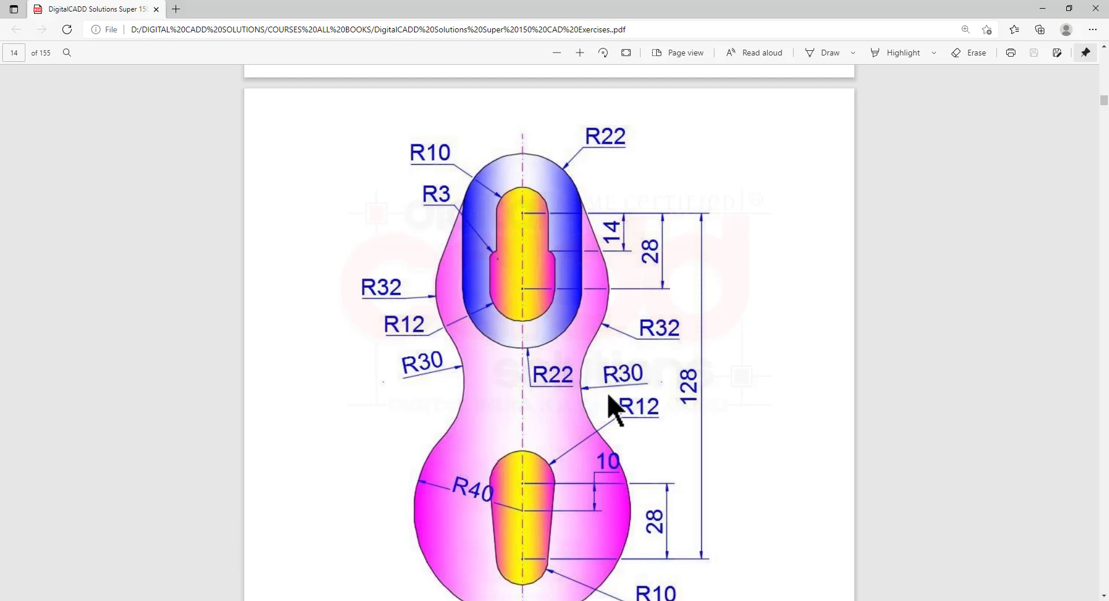
key("alt+Tab")
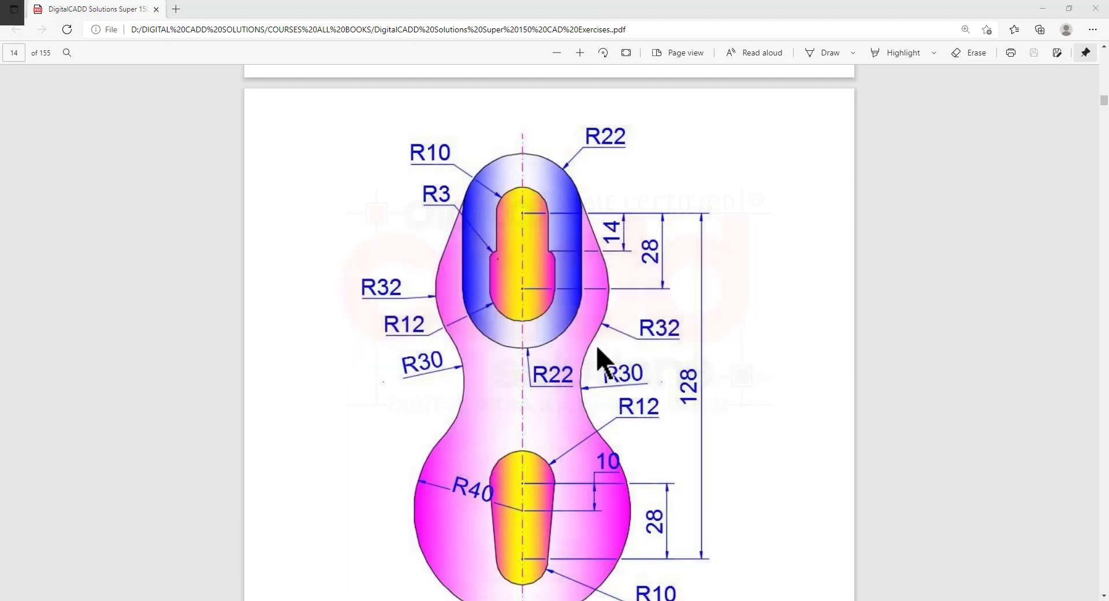
Draw a 64 mm circle between the two circles and move its ∅p3 label outside
left_click(204, 55)
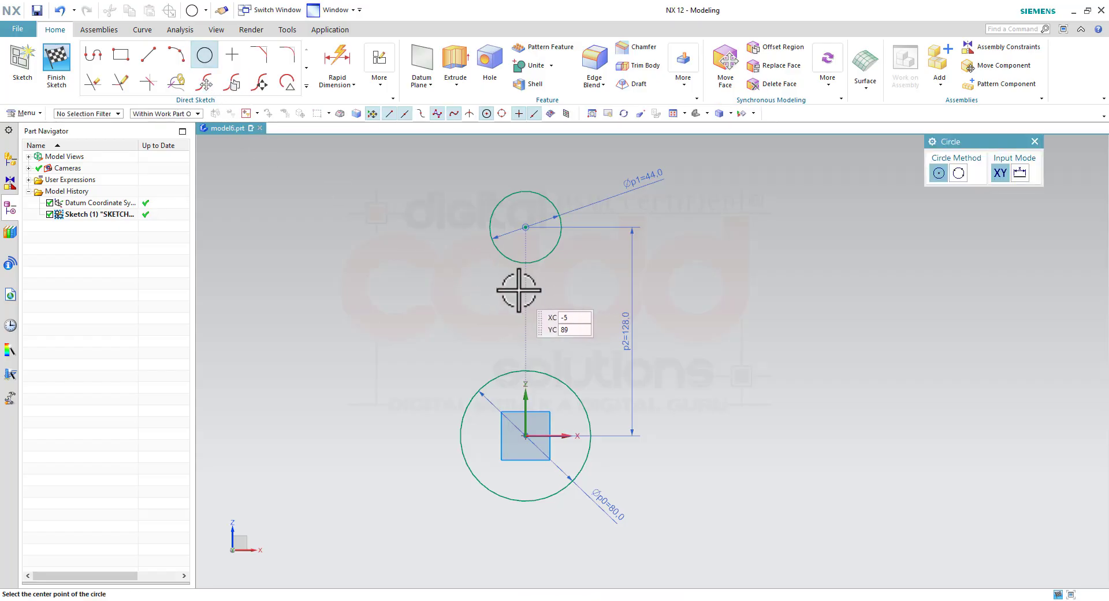
left_click(525, 295)
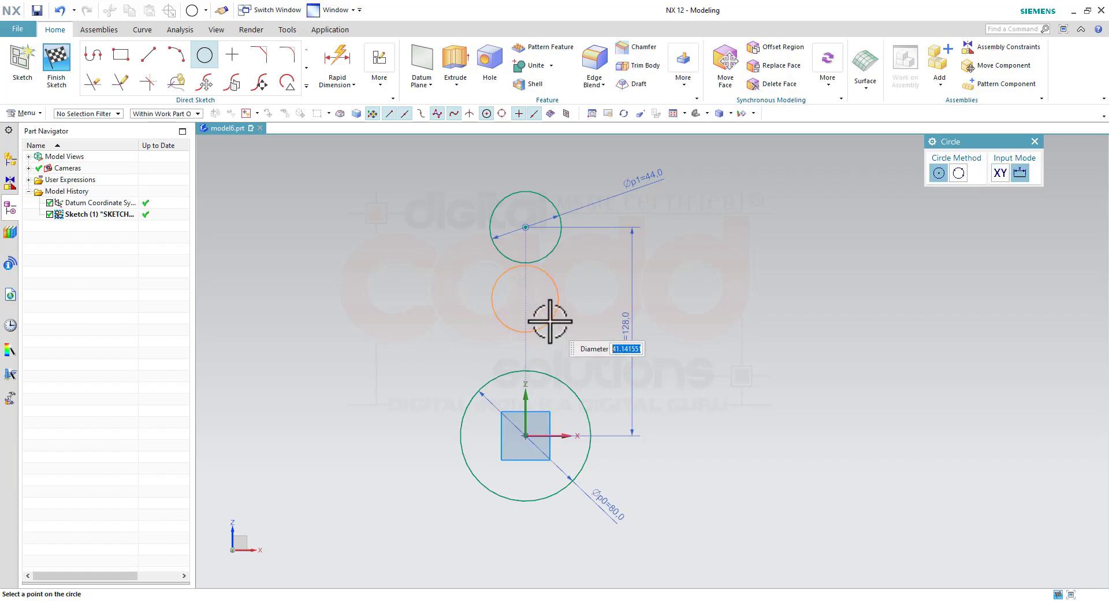
key("alt+Tab")
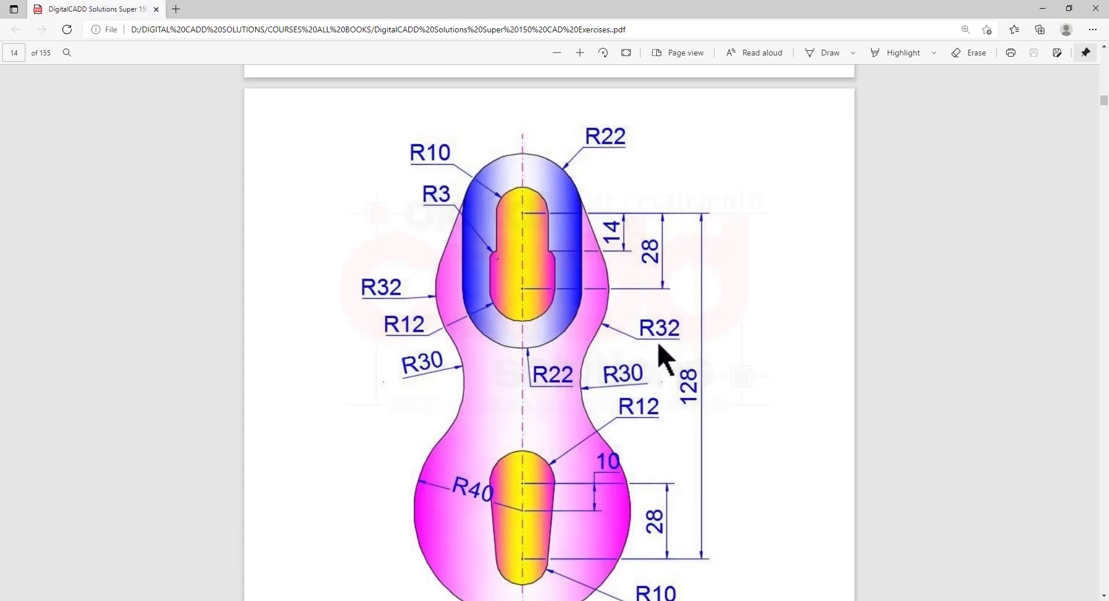
key("alt+Tab")
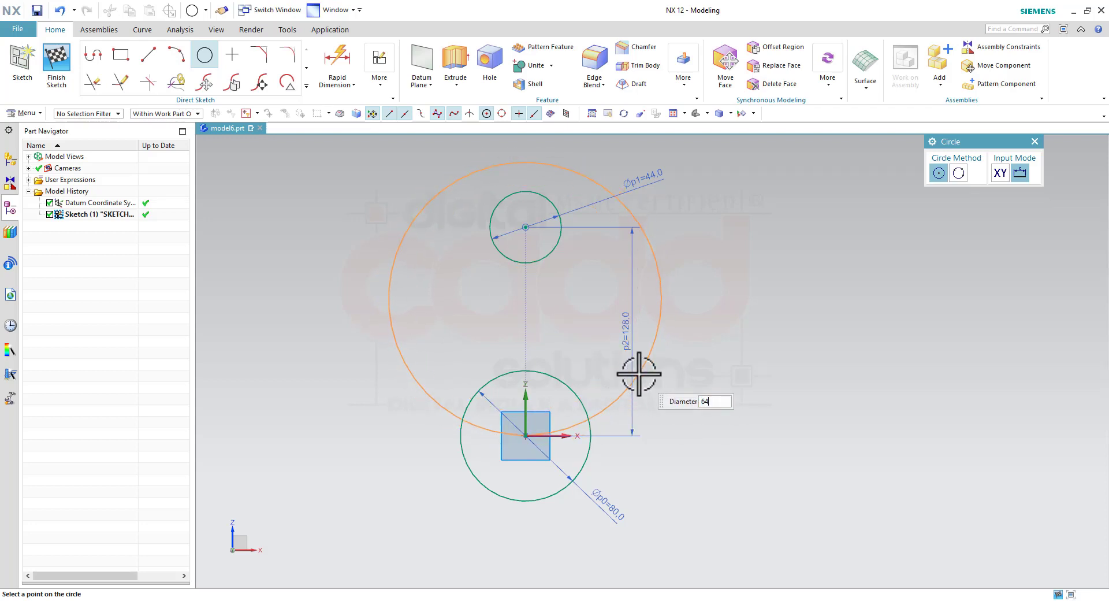
key("Return")
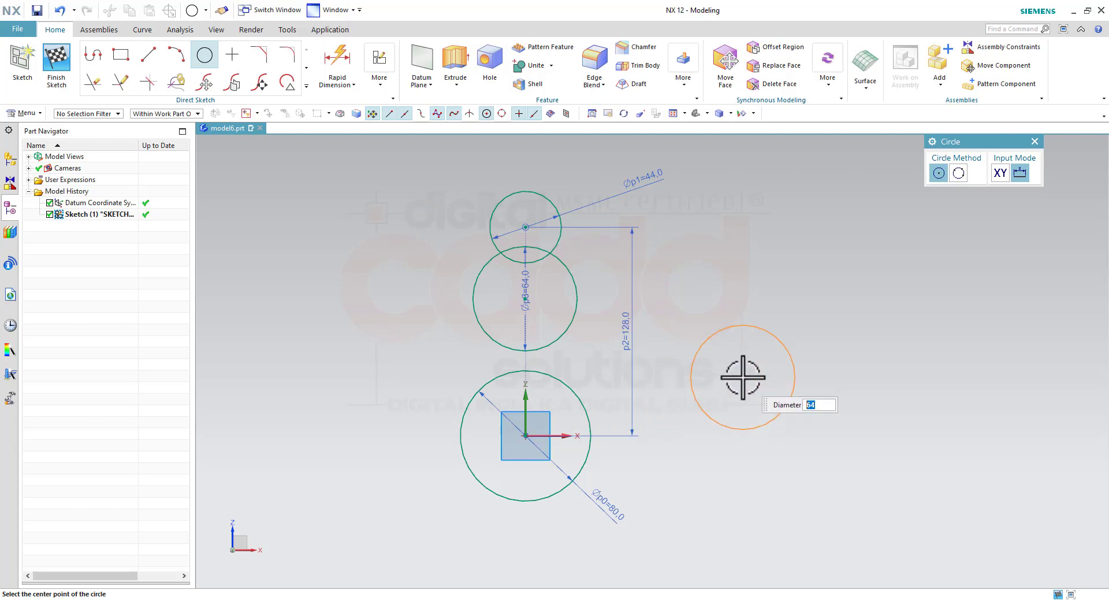
key("Escape")
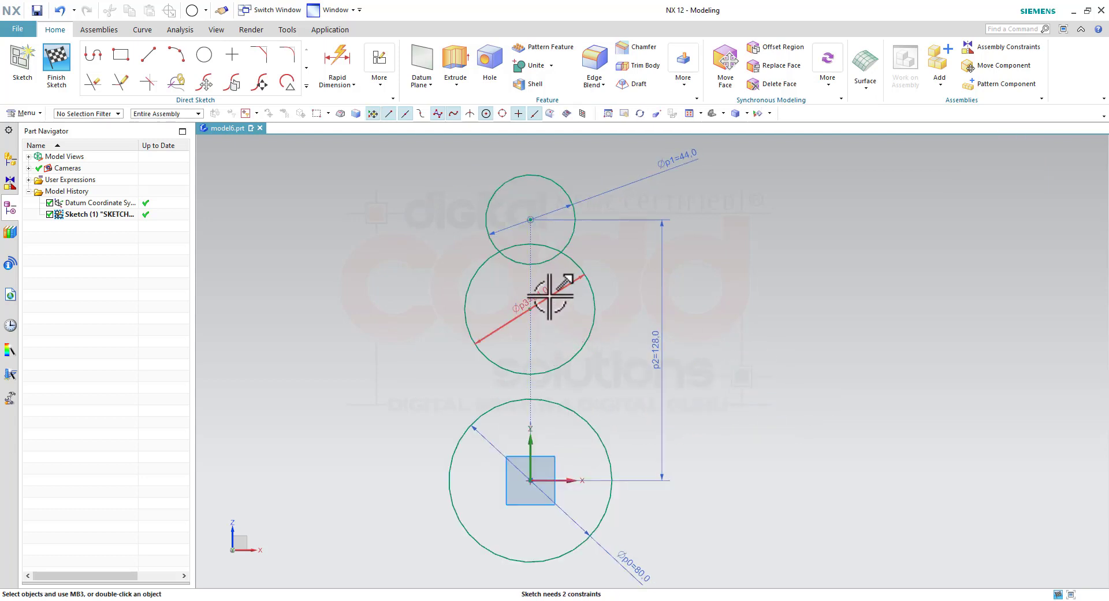
left_click_drag(549, 292, 727, 254)
key("alt+Tab")
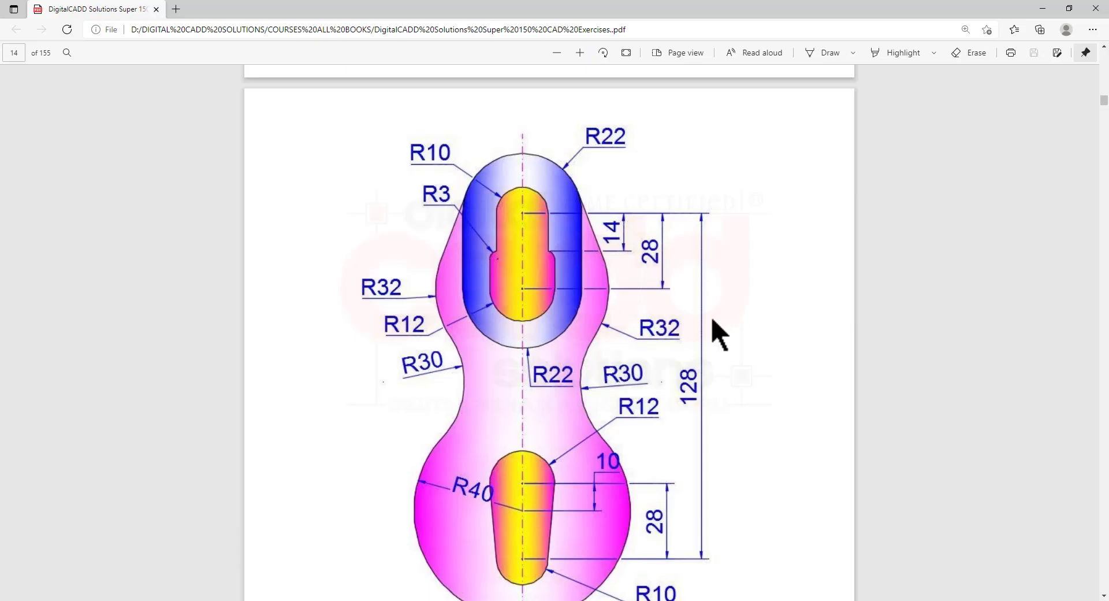
key("alt+Tab")
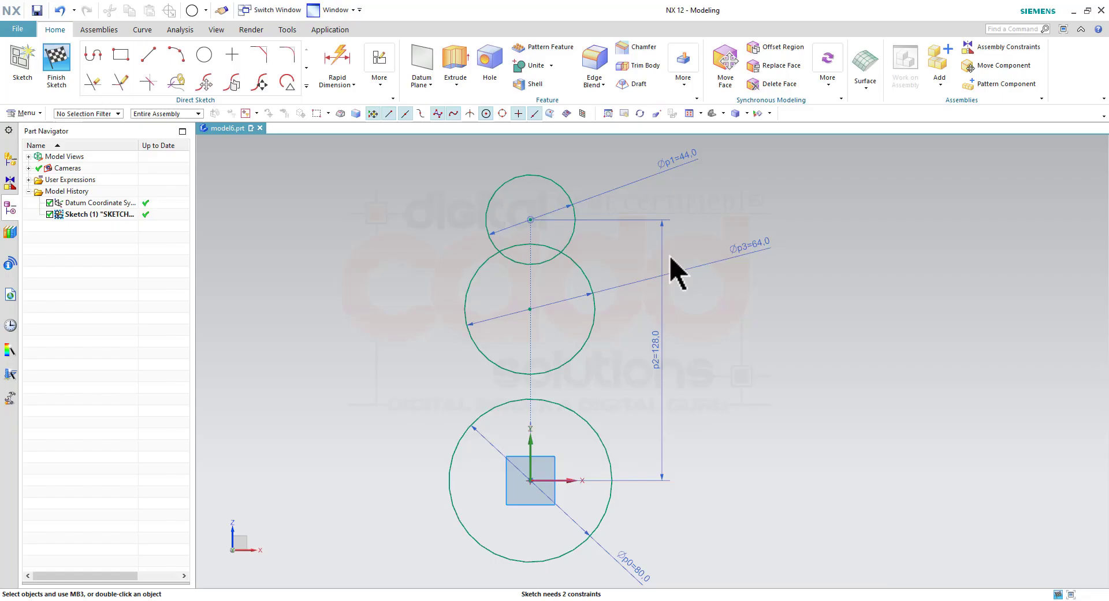
scroll(512, 219, "up", 2)
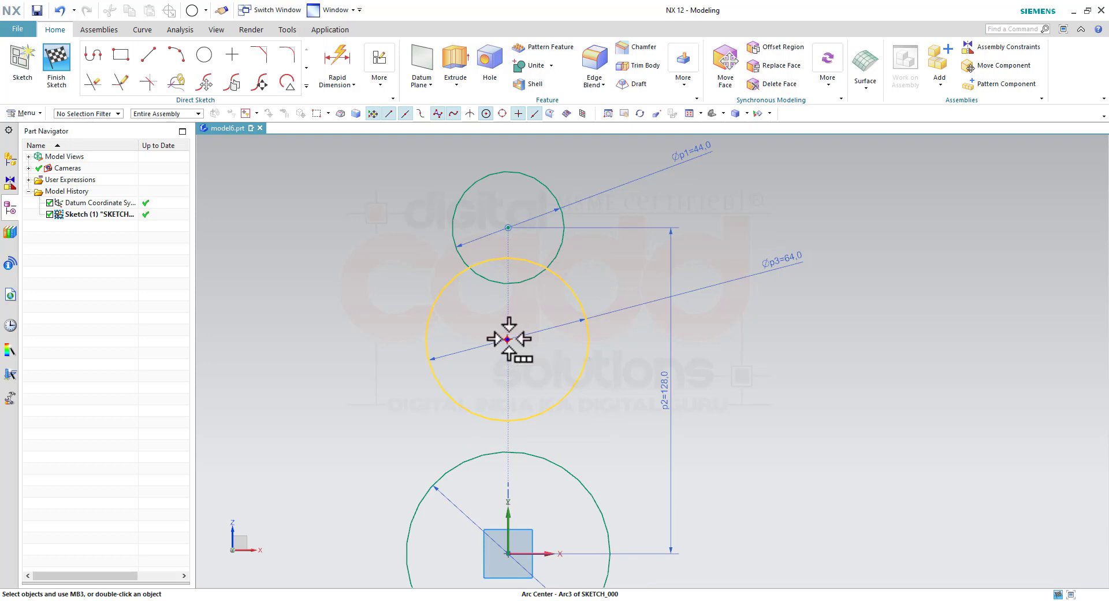
Put the ∅64 circle's centre on the vertical axis with Point on Curve
left_click_drag(507, 339, 385, 340)
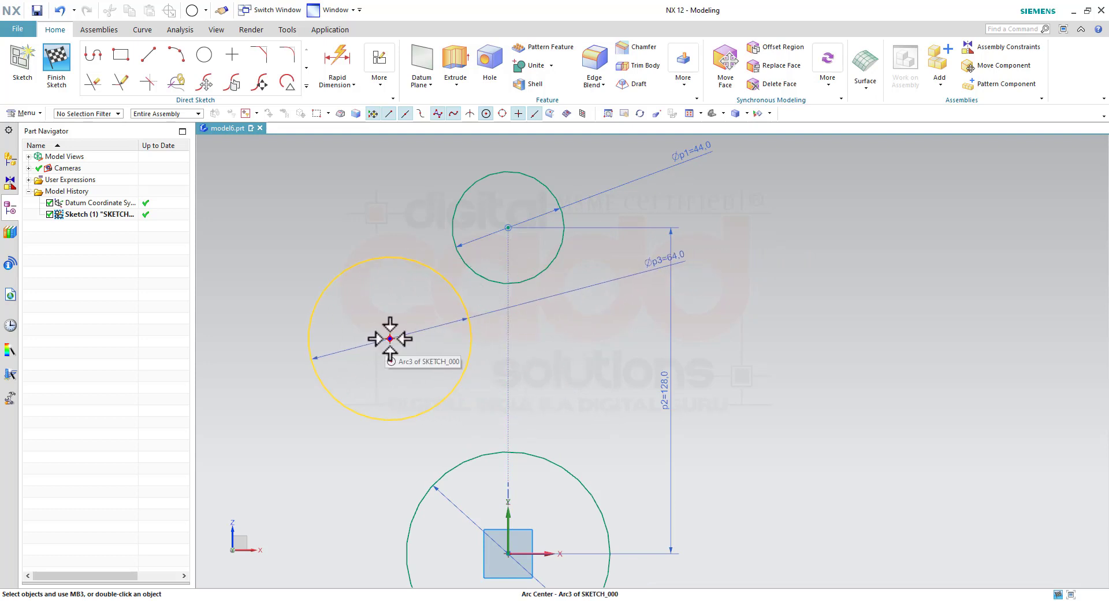
left_click(388, 339)
left_click(513, 510)
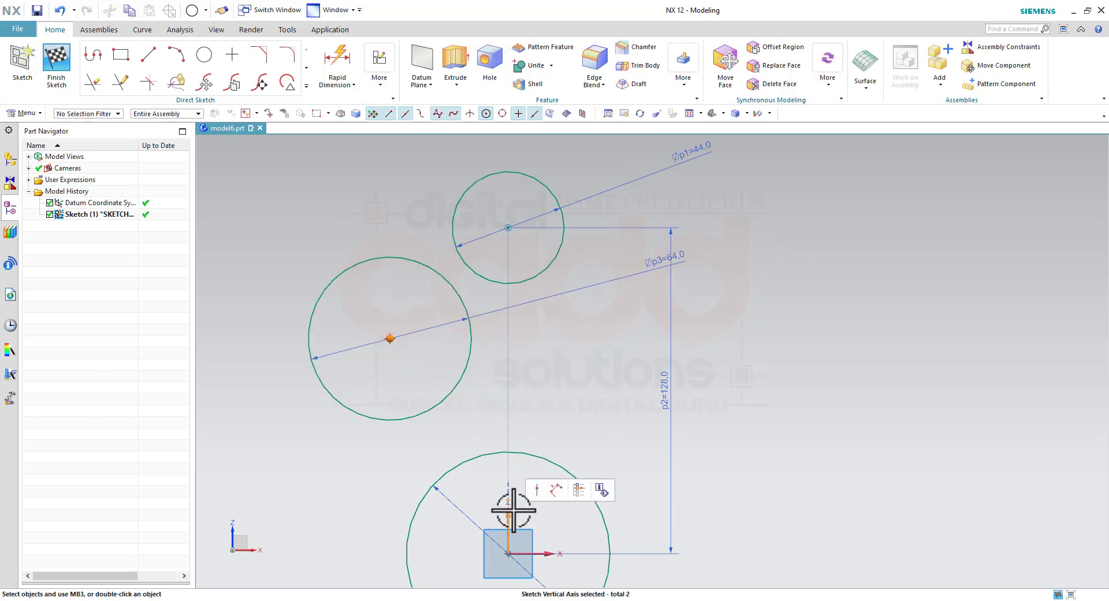
left_click(536, 489)
Dimension the ∅64 centre 28 below the top circle's centre
left_click(337, 57)
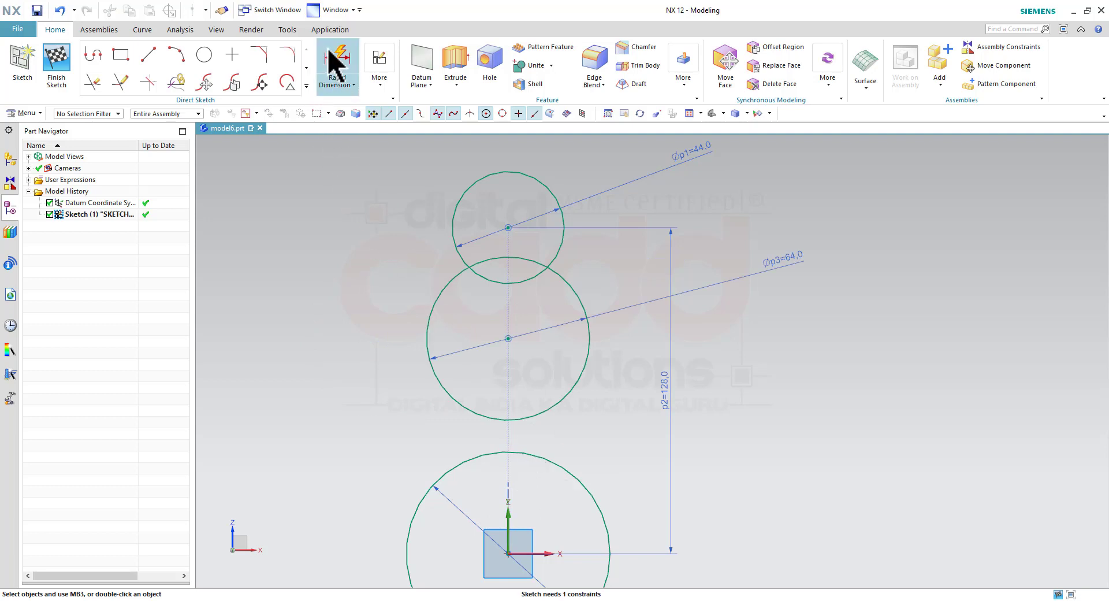
left_click(507, 227)
left_click(507, 338)
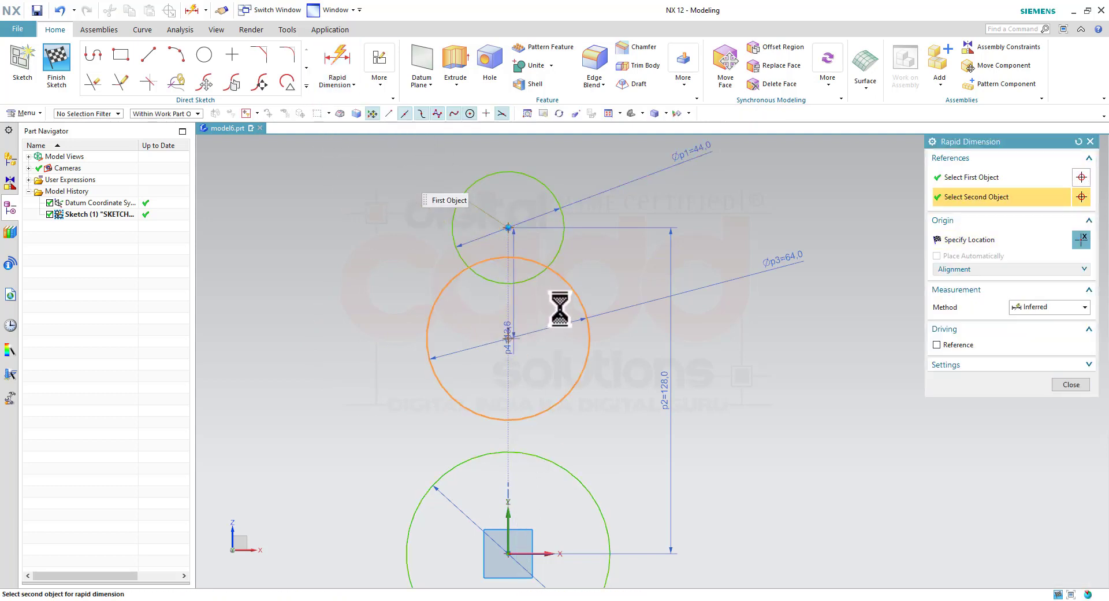
left_click(624, 284)
type("28")
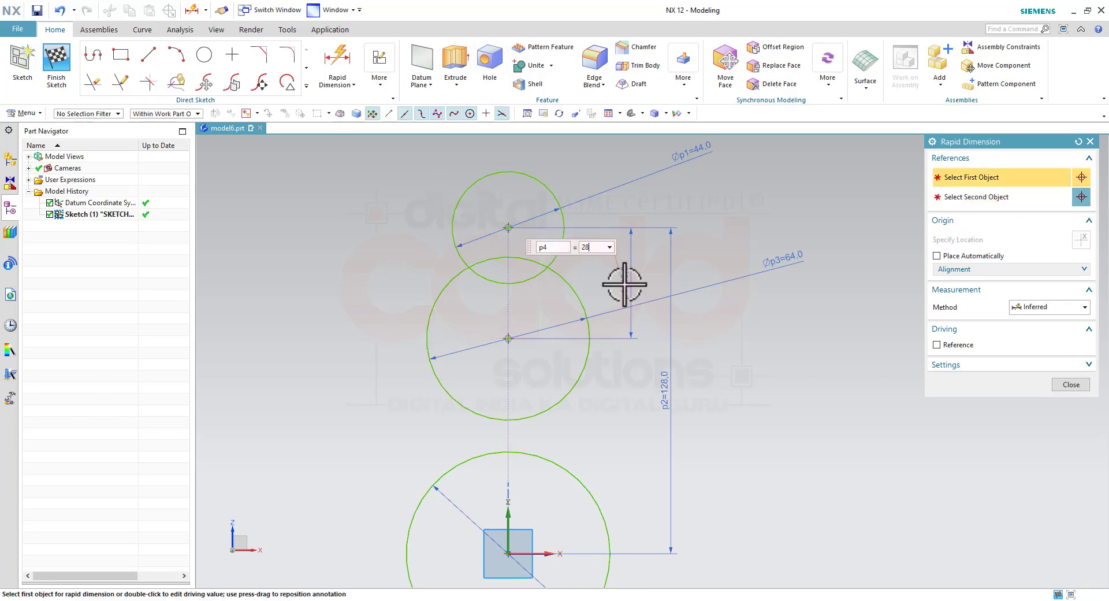
key("Return")
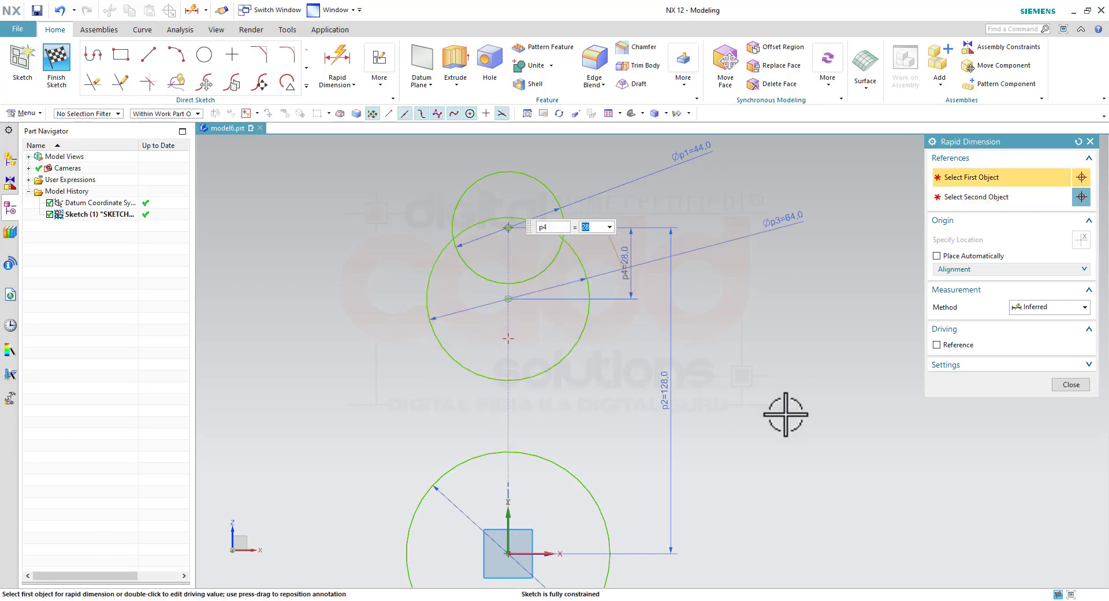
left_click(1071, 384)
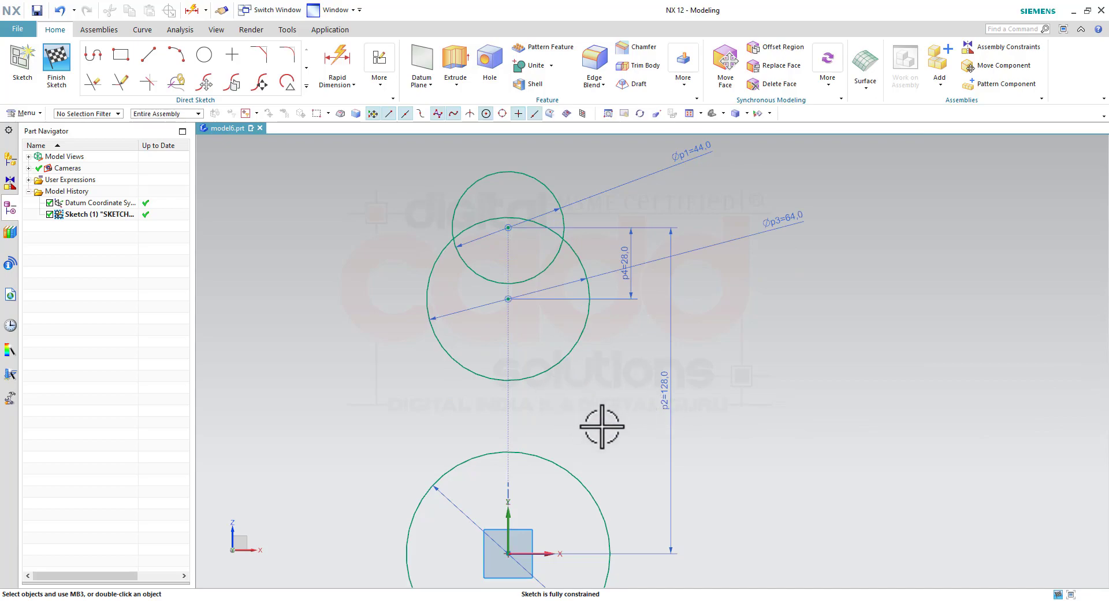
scroll(531, 174, "up", 2)
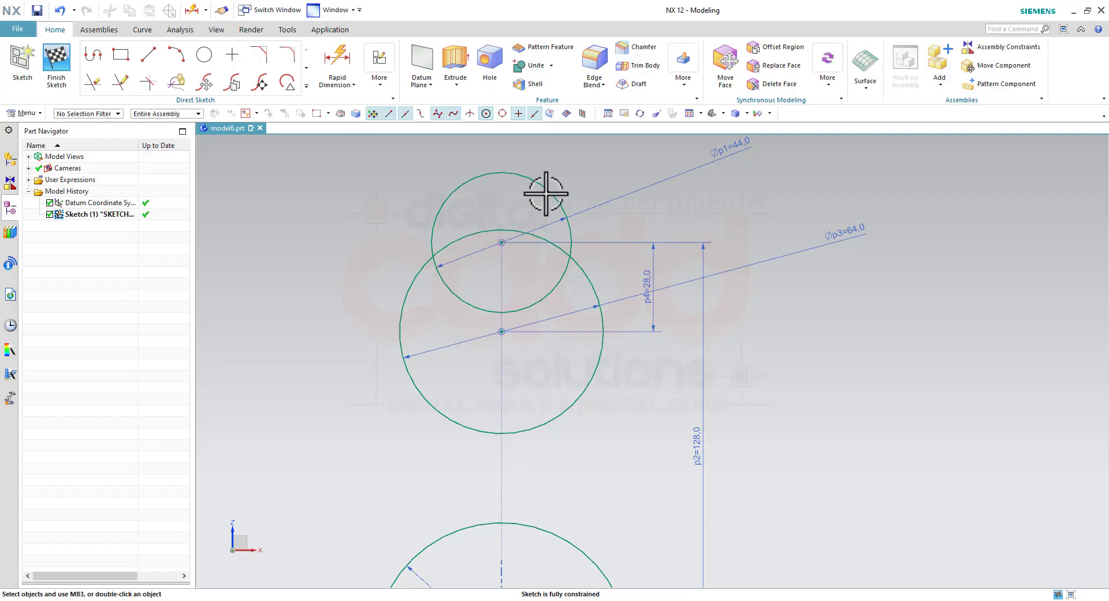
scroll(549, 188, "up", 2)
Draw right and left lines tangent from the ∅44 circle to the ∅64 circle
left_click(152, 55)
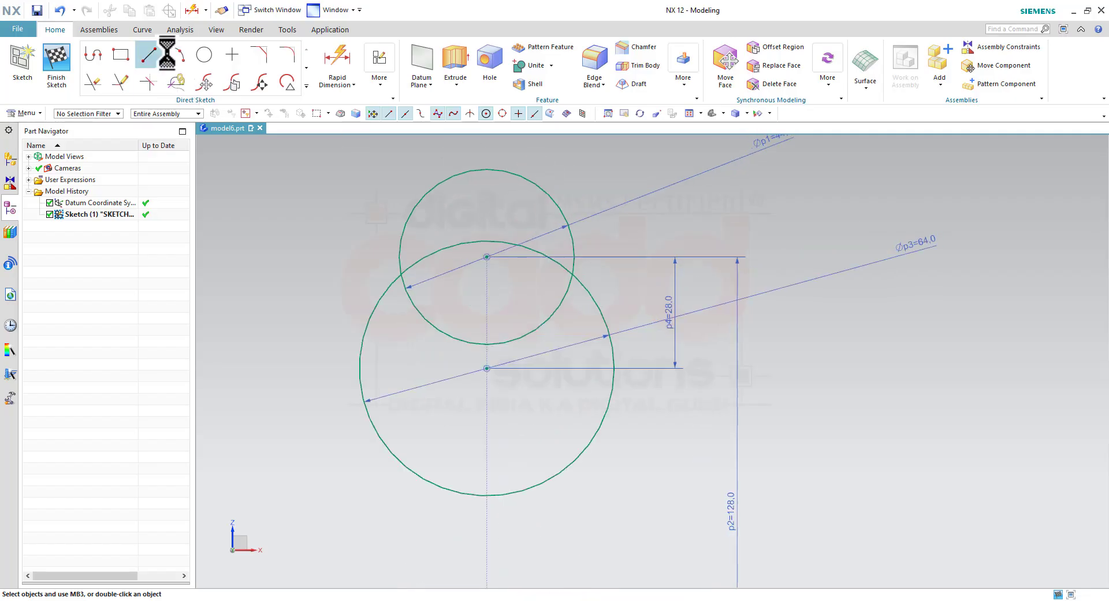
left_click(559, 199)
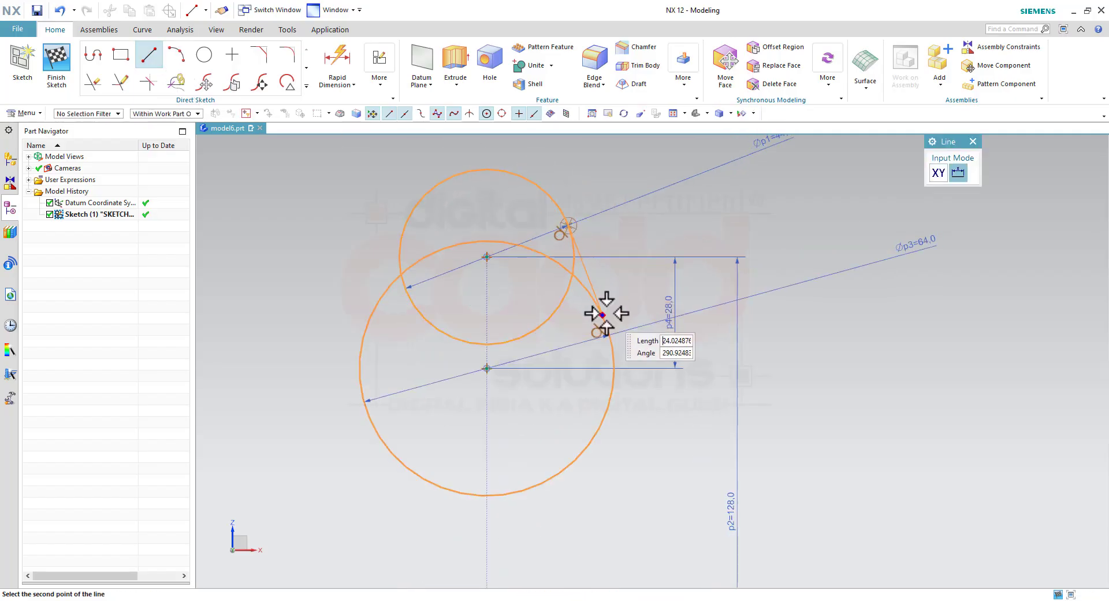
left_click(604, 312)
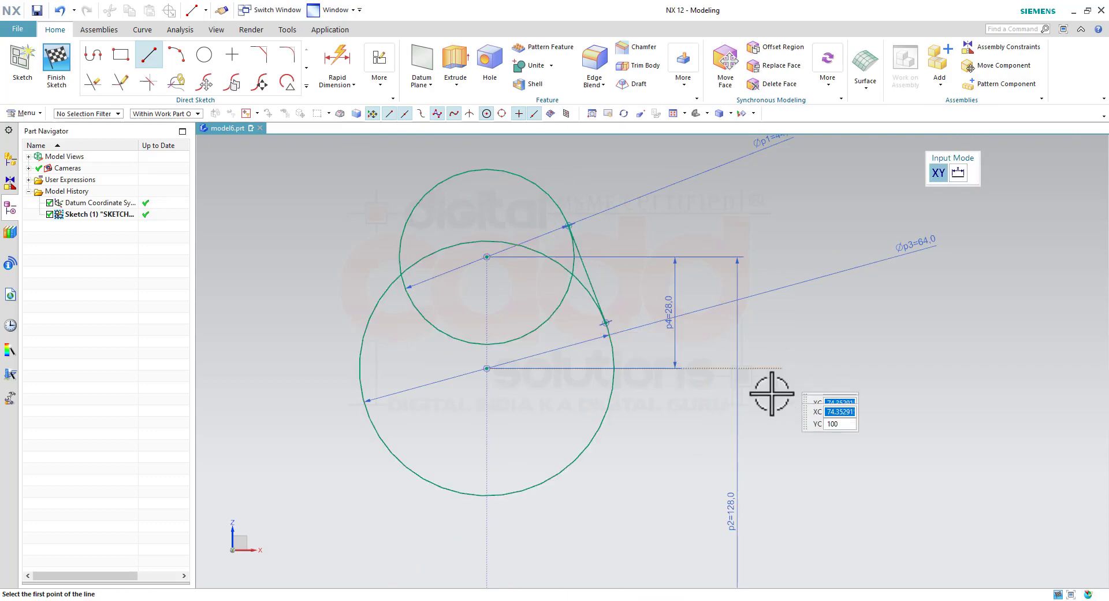
left_click(401, 222)
left_click(360, 328)
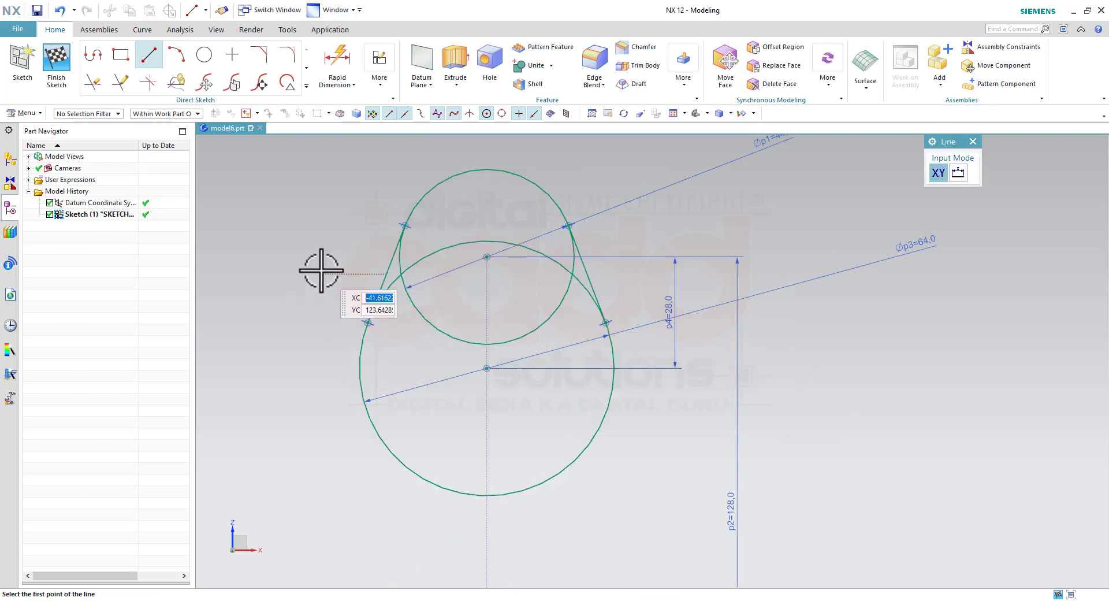
key("Escape")
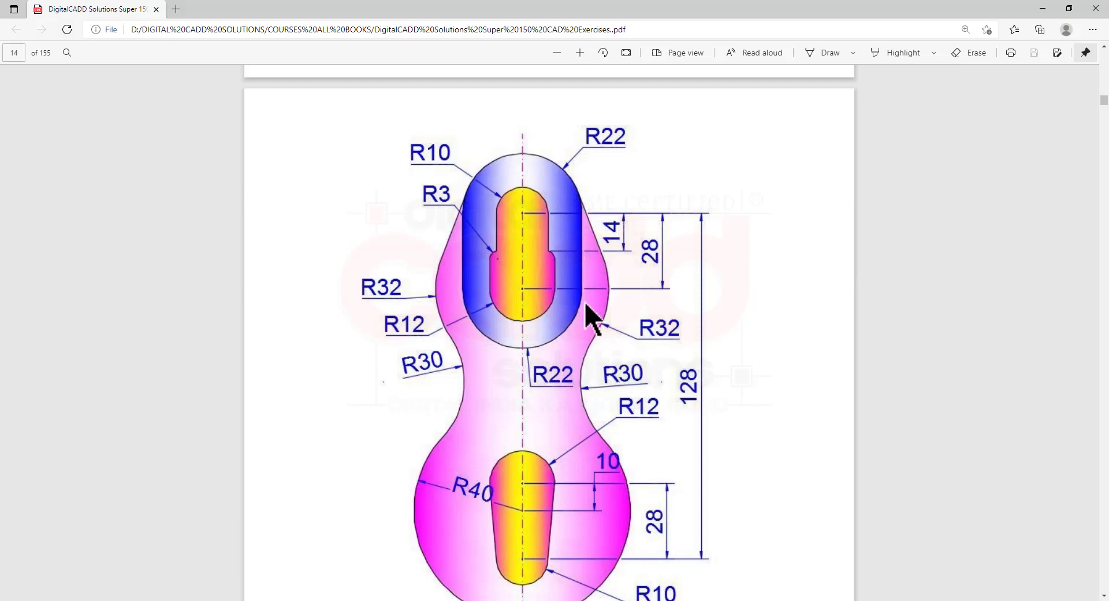
key("alt+Tab")
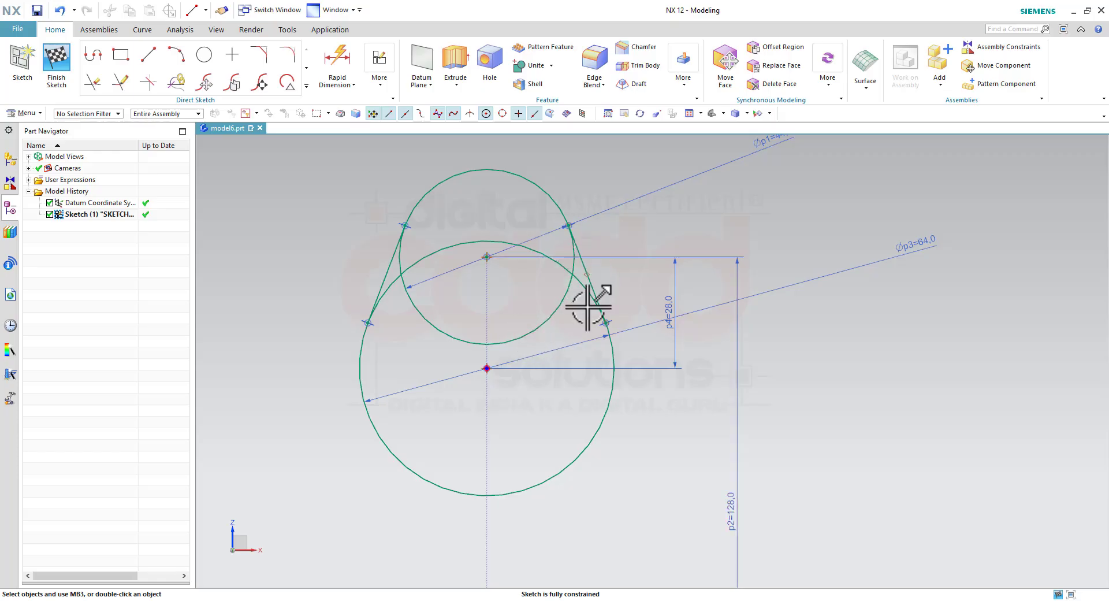
Quick Trim the ∅64 arcs inside the small circle and beside the right tangent line
key("t")
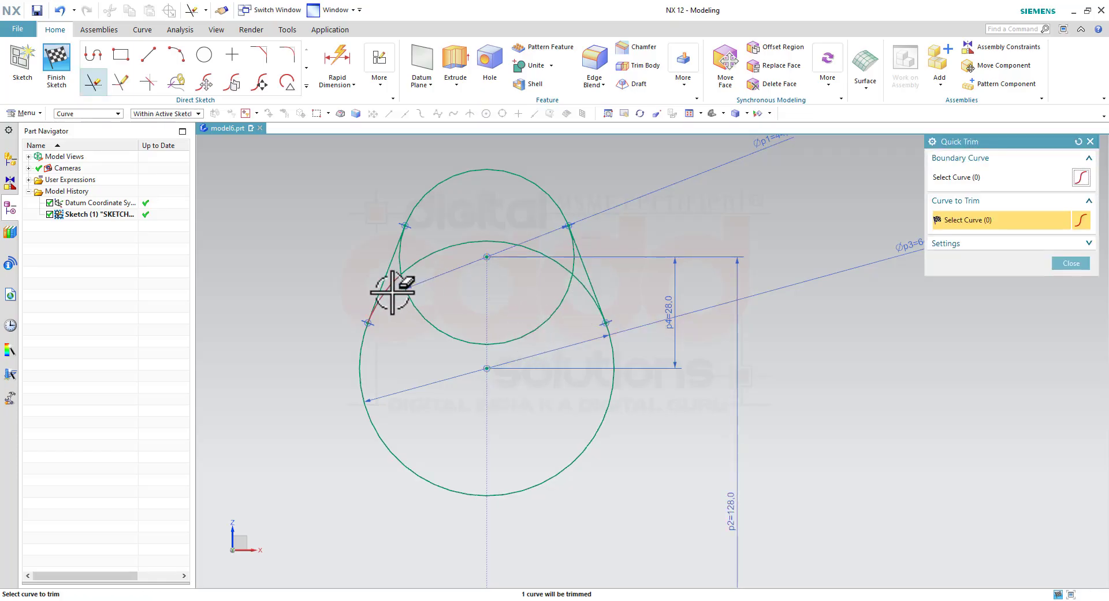
left_click(449, 250)
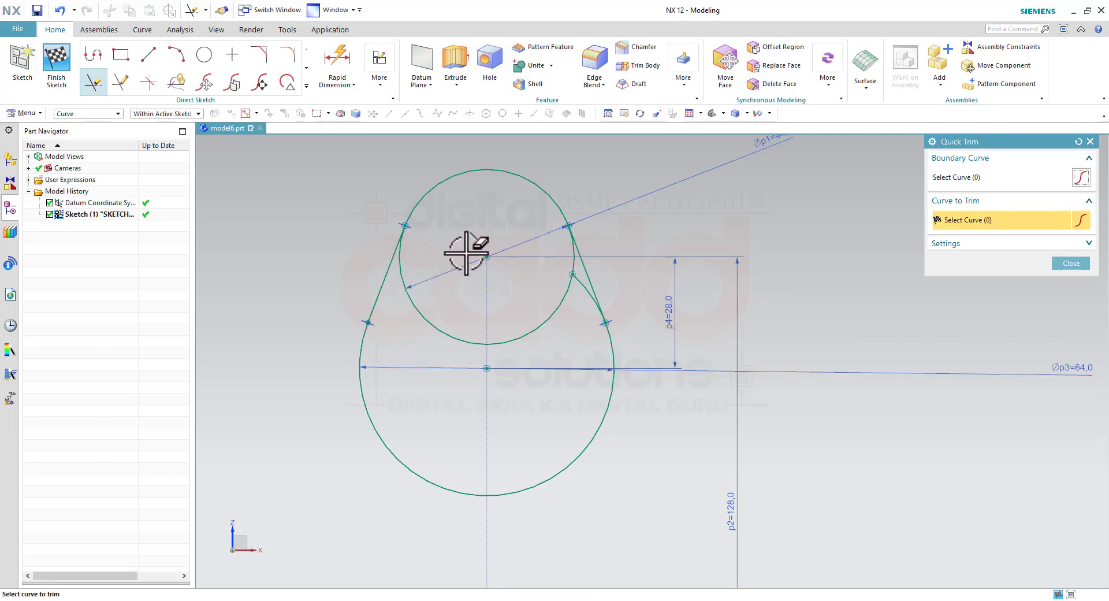
left_click(583, 294)
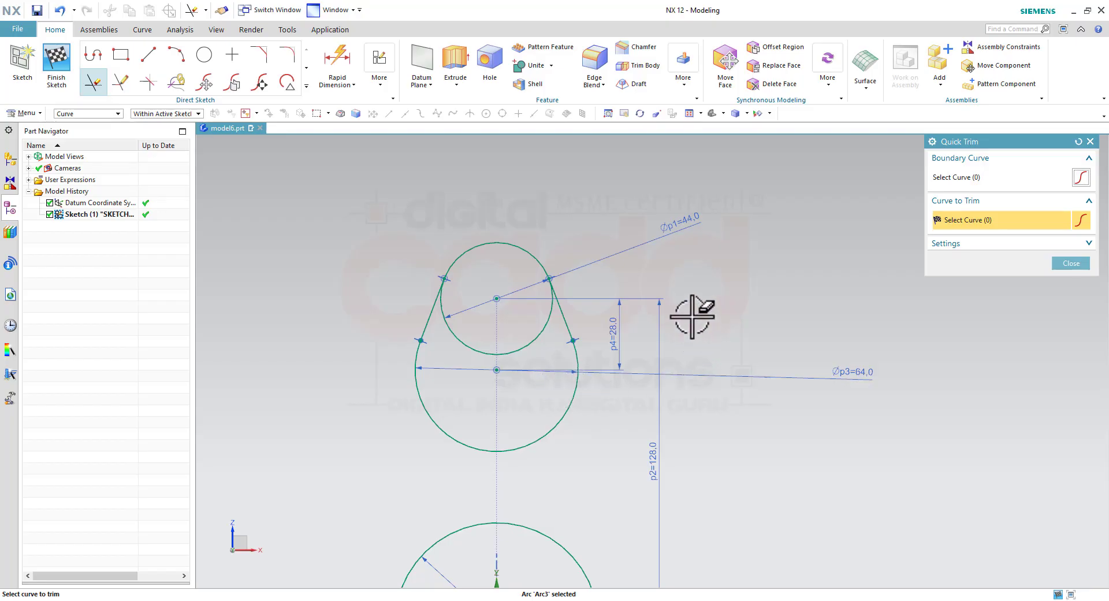
scroll(715, 515, "down", 2)
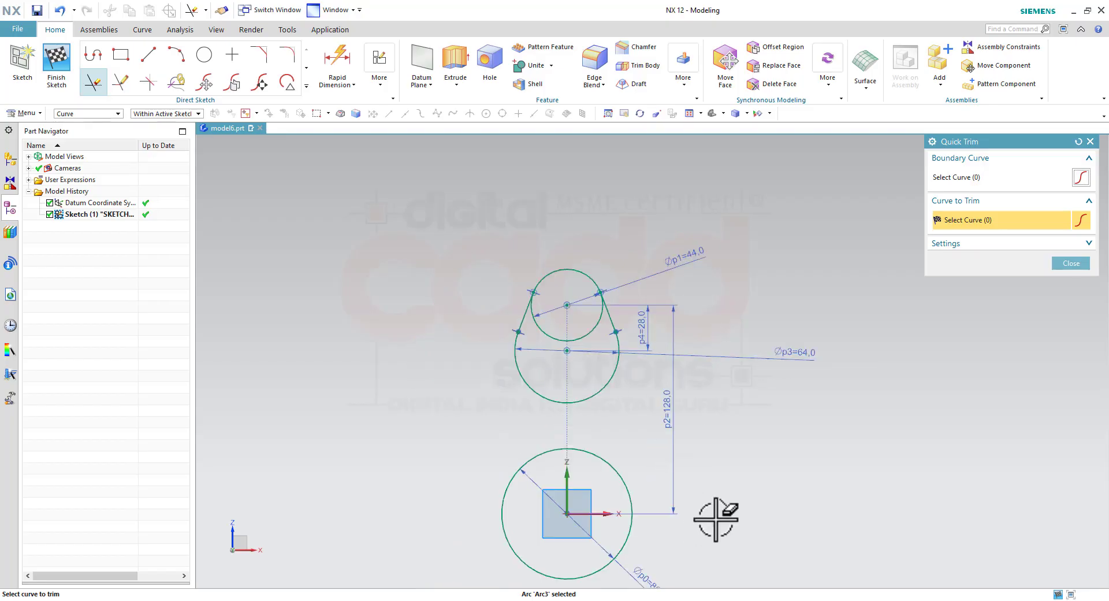
left_click(1070, 263)
scroll(595, 507, "up", 2)
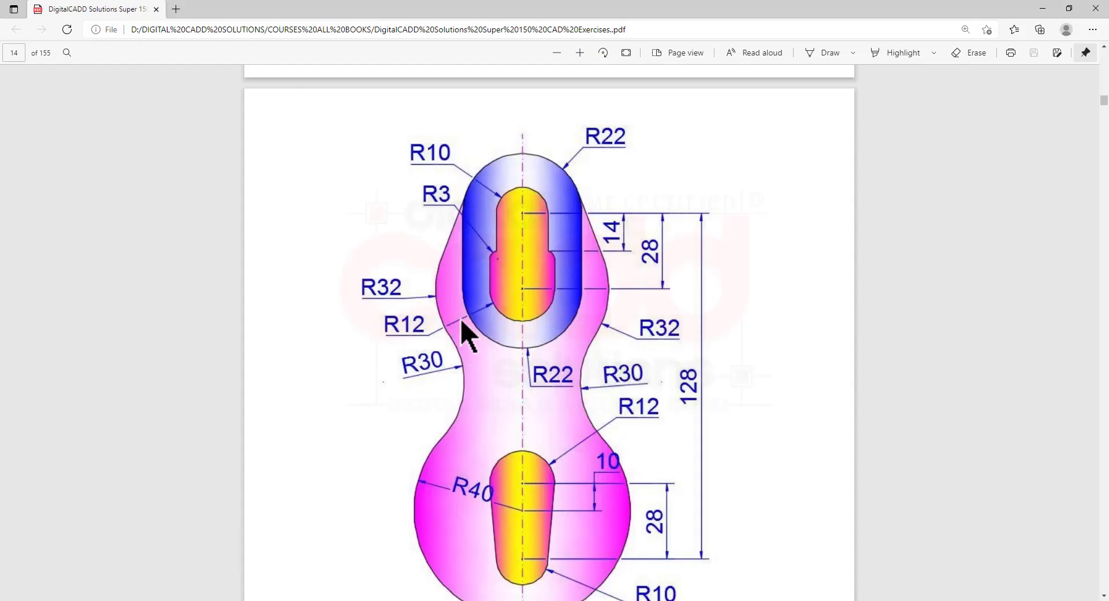
key("alt+Tab")
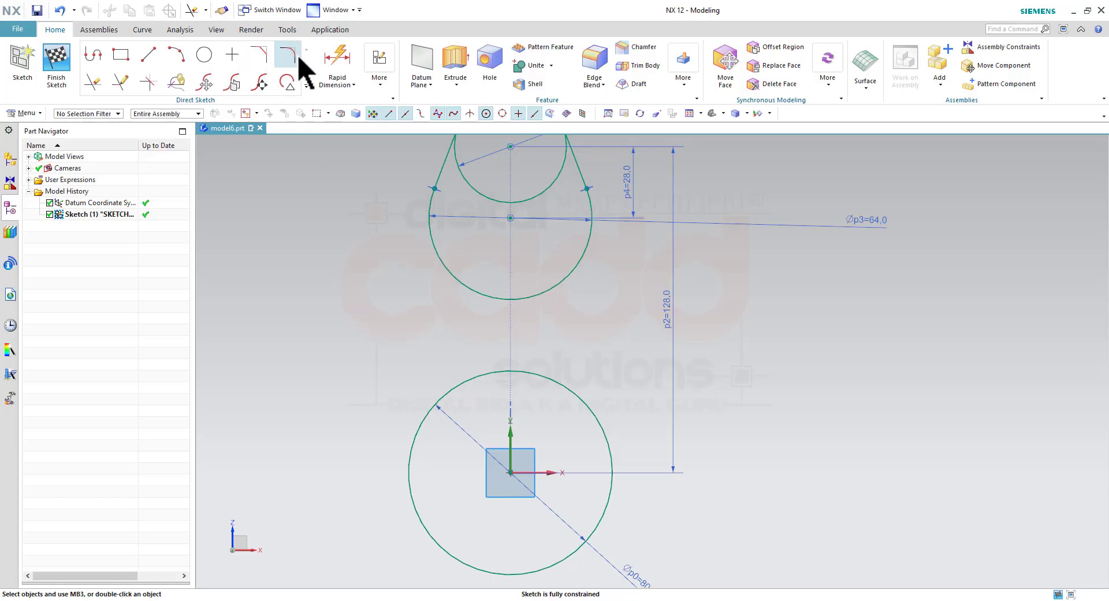
Try R30 fillets between the ∅64 and lower ∅80 circles, undoing the unwanted results
left_click(299, 58)
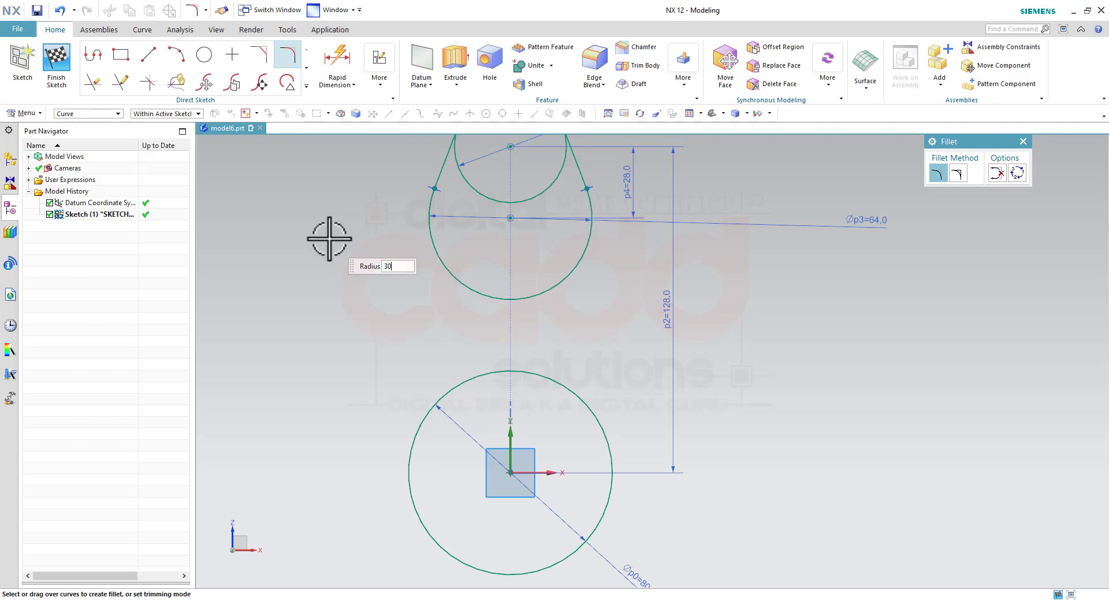
left_click(572, 388)
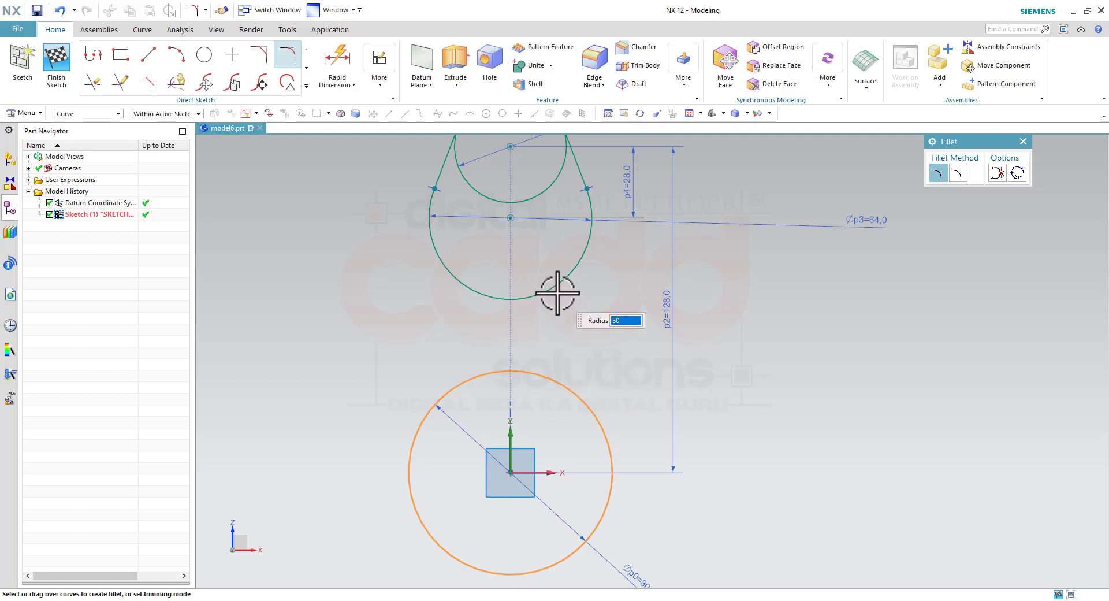
left_click(557, 285)
left_click(559, 284)
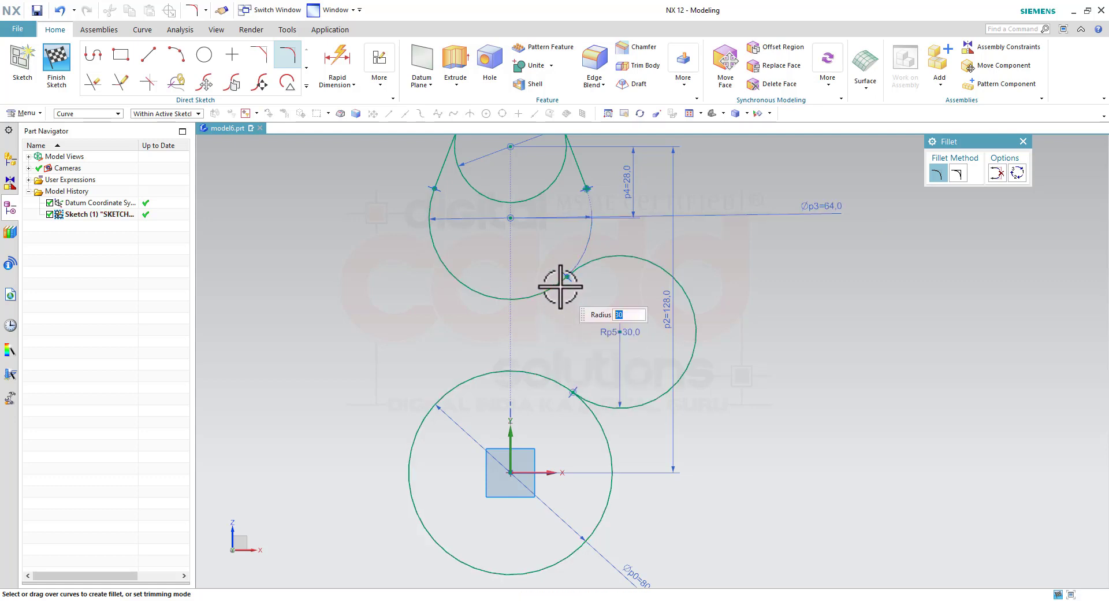
key("ctrl+z")
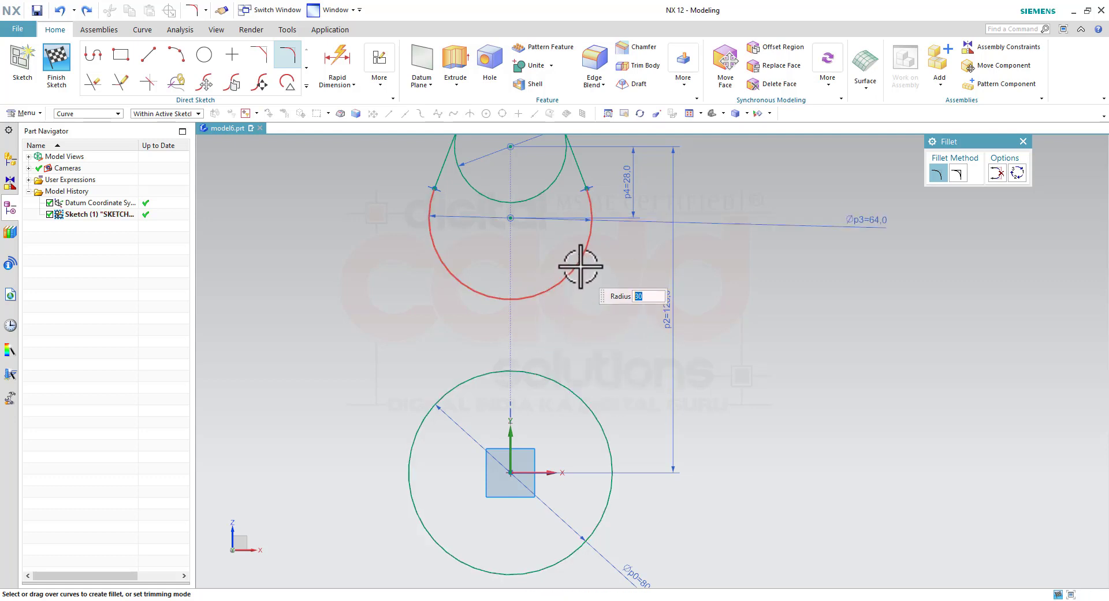
left_click(581, 266)
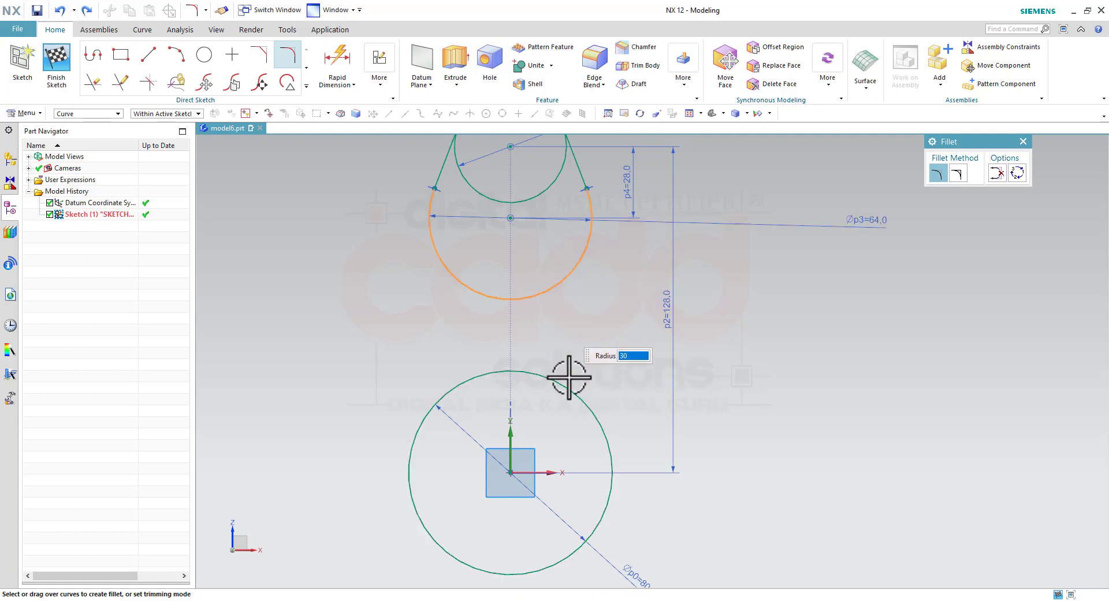
left_click(595, 408)
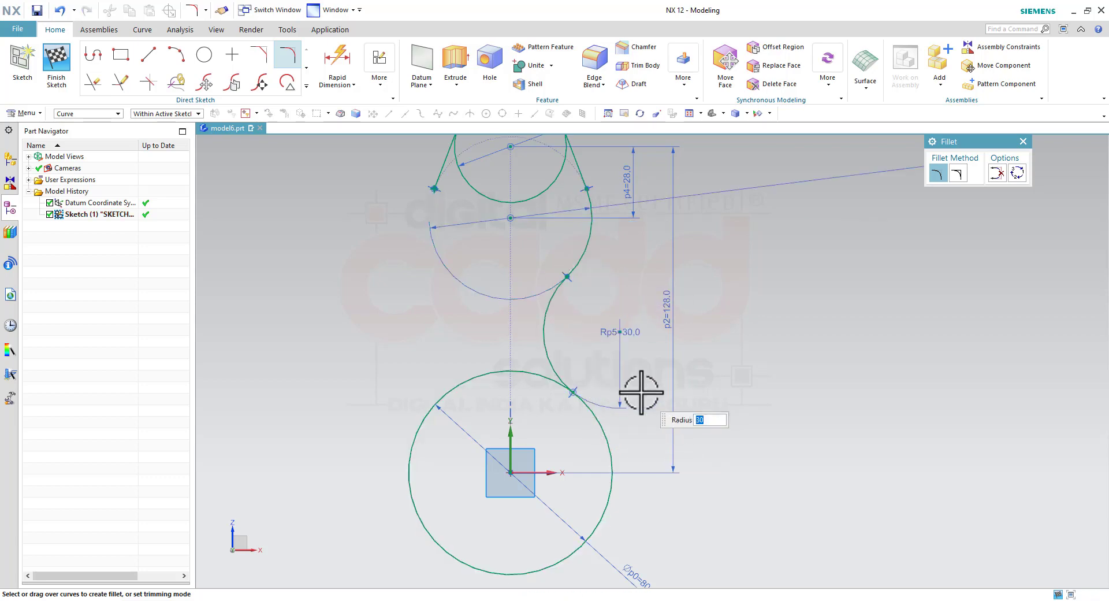
scroll(578, 407, "down", 2)
scroll(560, 370, "up", 1)
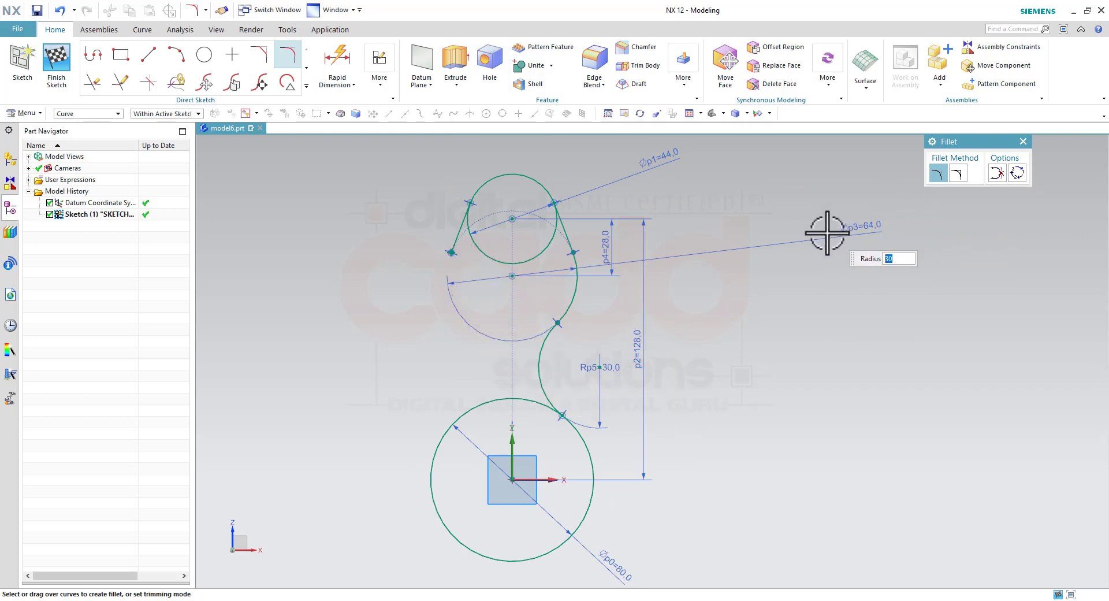
key("ctrl+z")
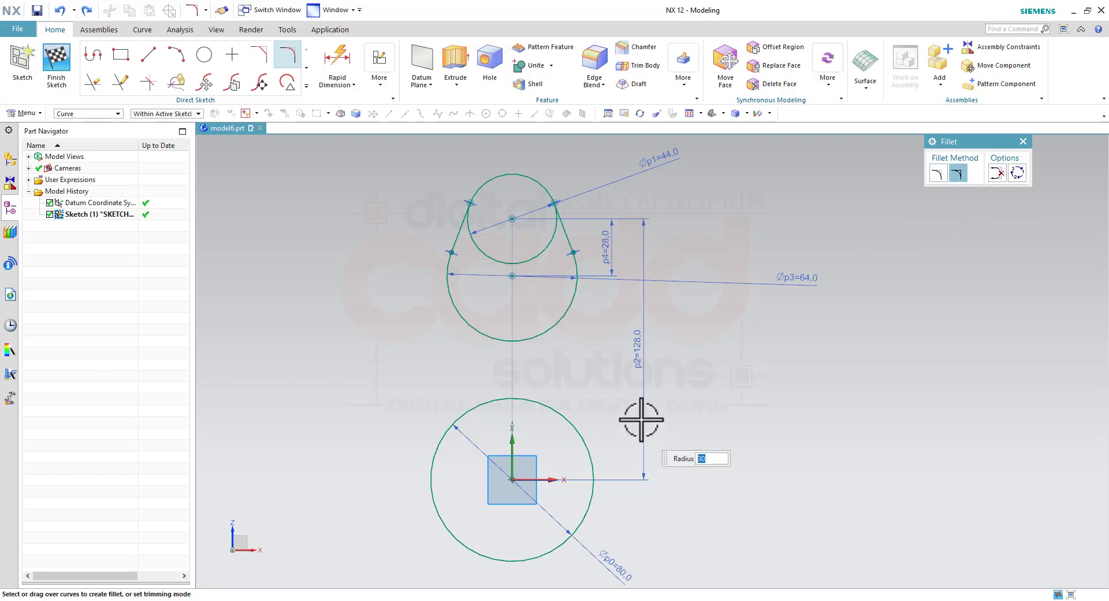
Add right and left R30 fillets from the ∅64 arc, repeatedly undoing the left one
left_click(574, 311)
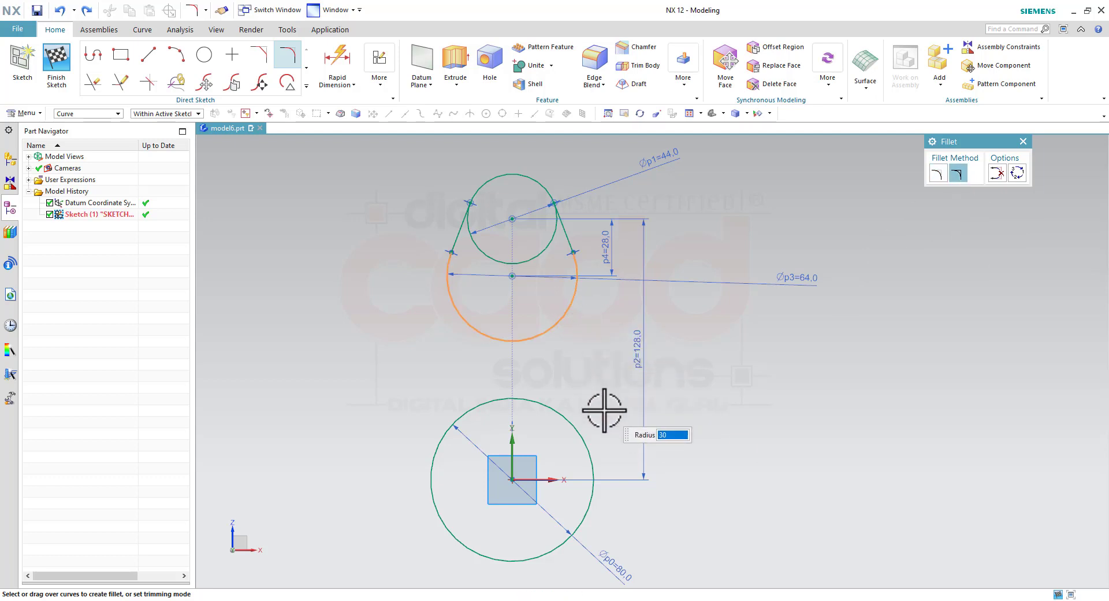
left_click(590, 442)
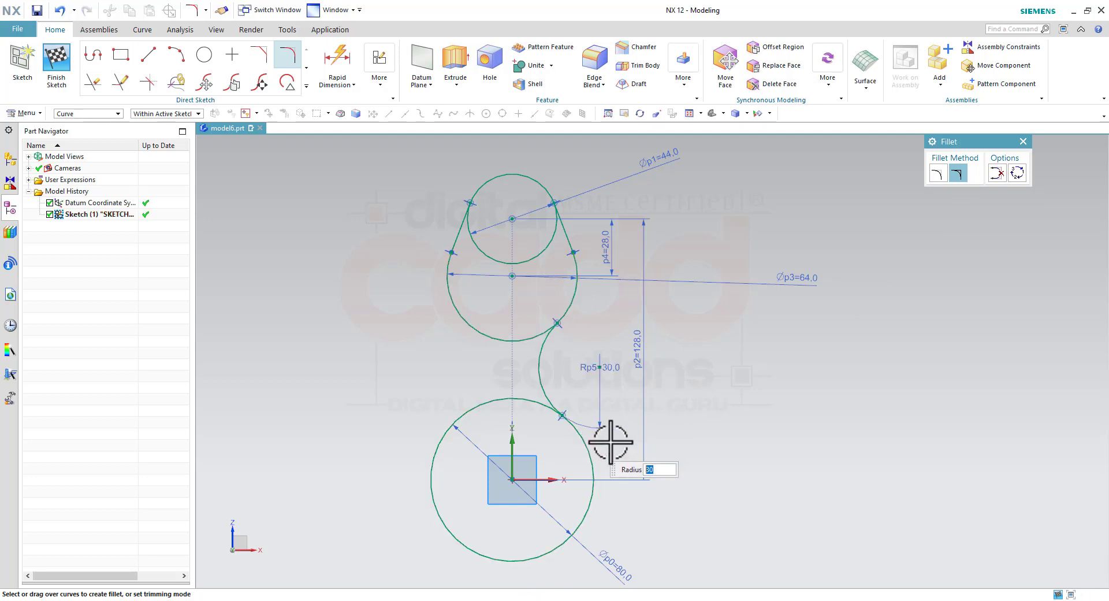
left_click(444, 288)
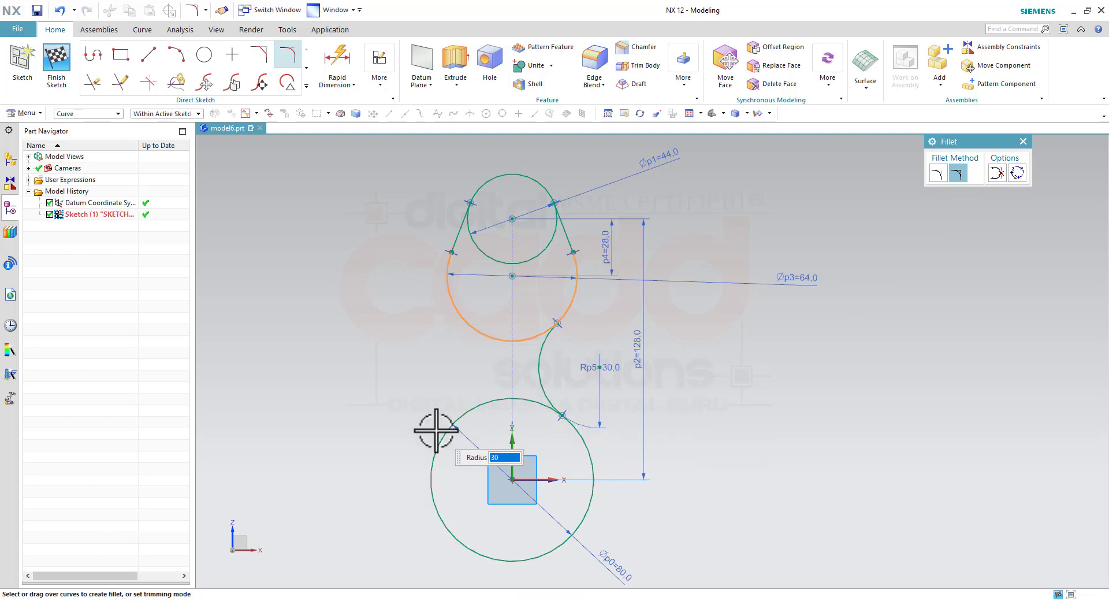
left_click(435, 432)
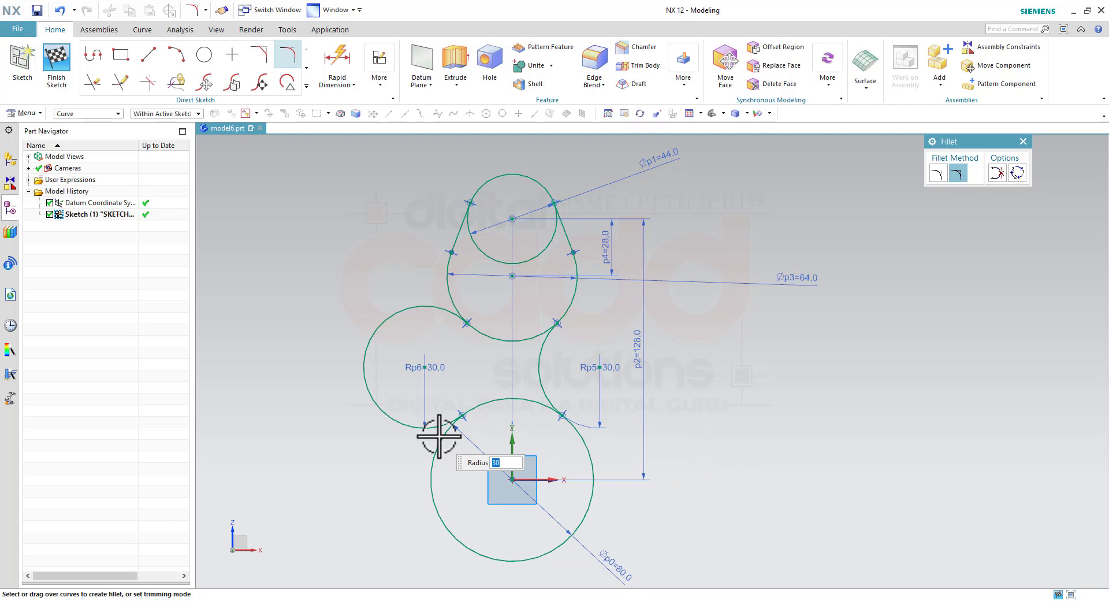
key("ctrl+z")
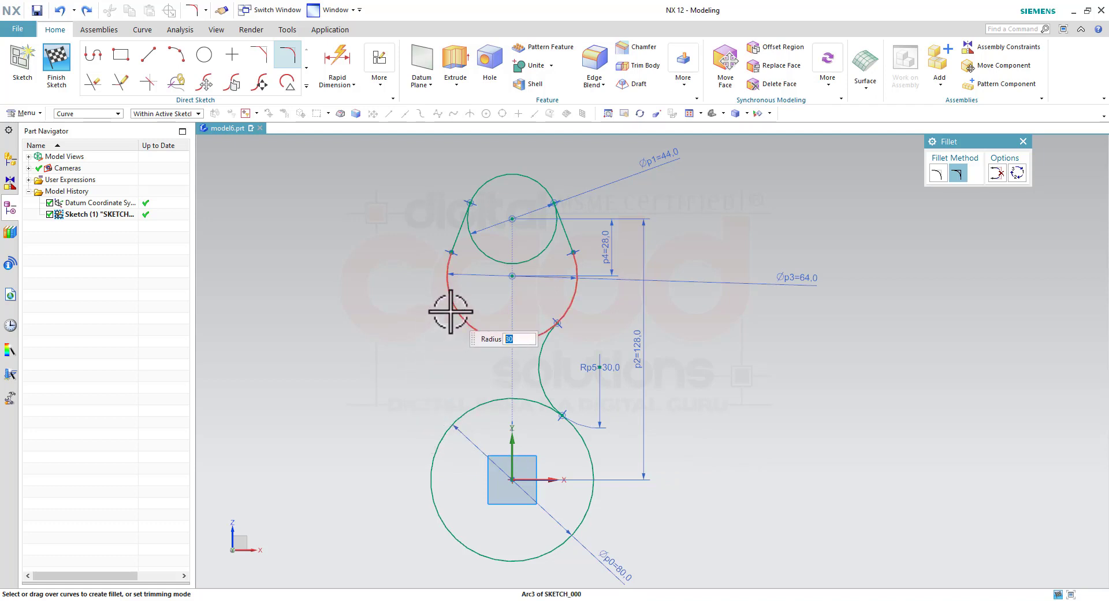
left_click(451, 310)
left_click(459, 410)
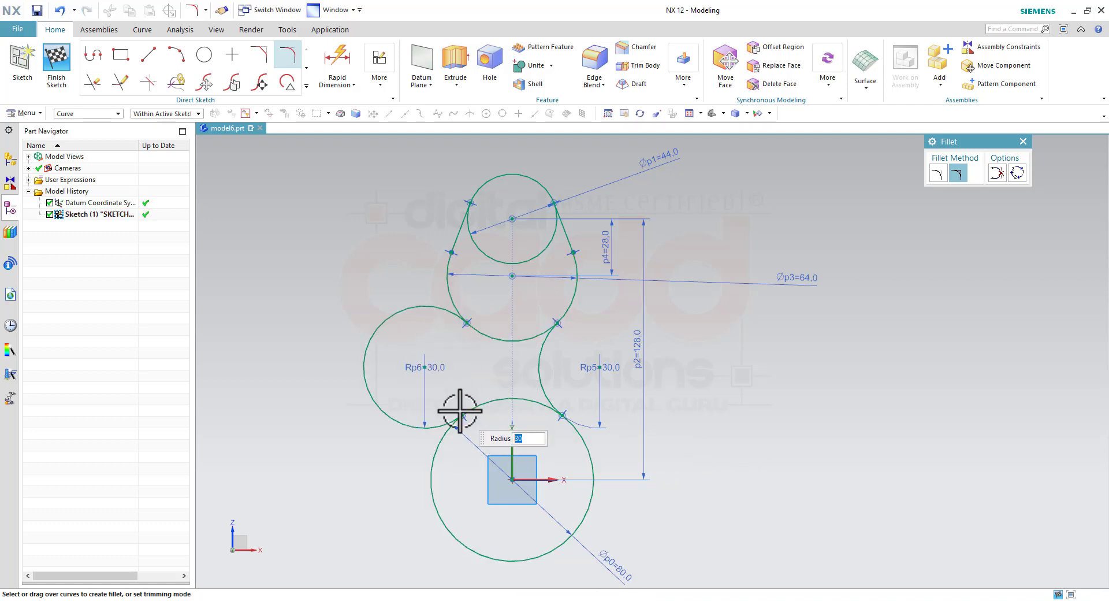
key("ctrl+z")
left_click(446, 289)
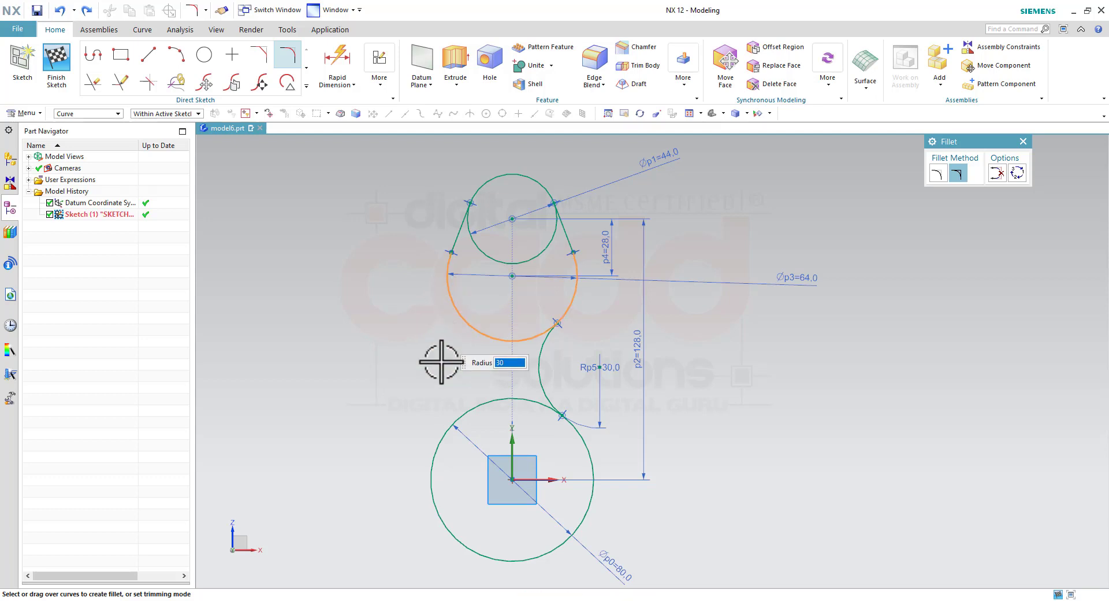
left_click(445, 424)
key("ctrl+z")
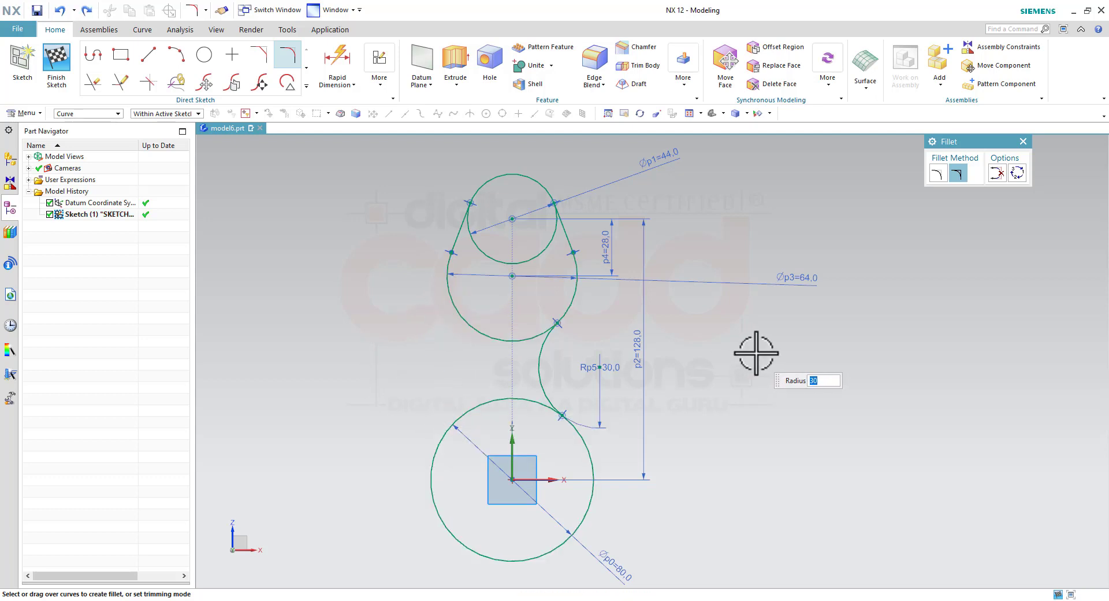
key("Escape")
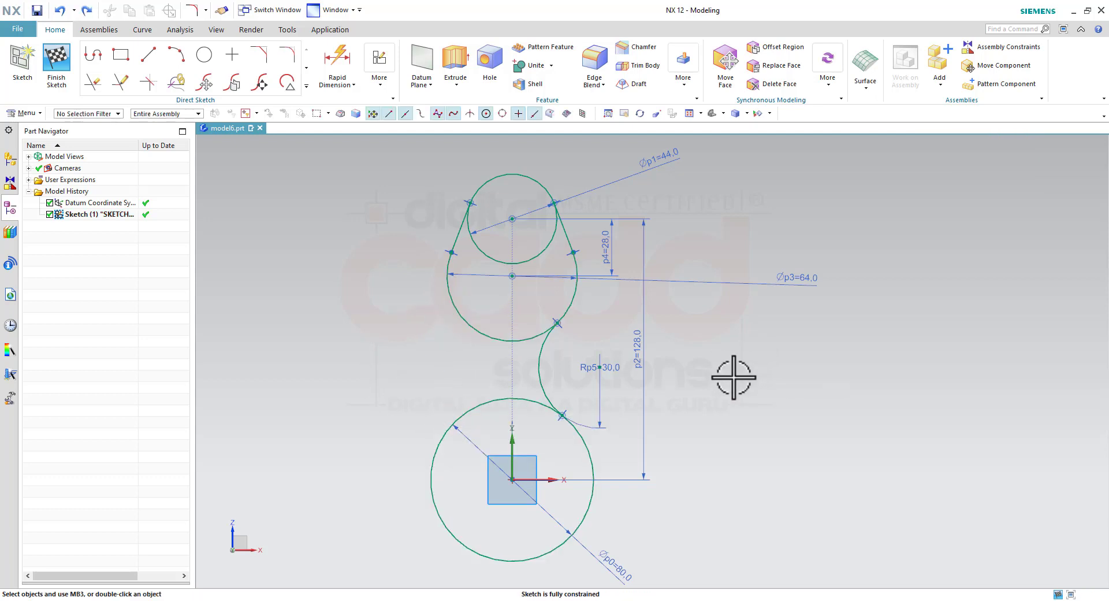
scroll(733, 375, "down", 1)
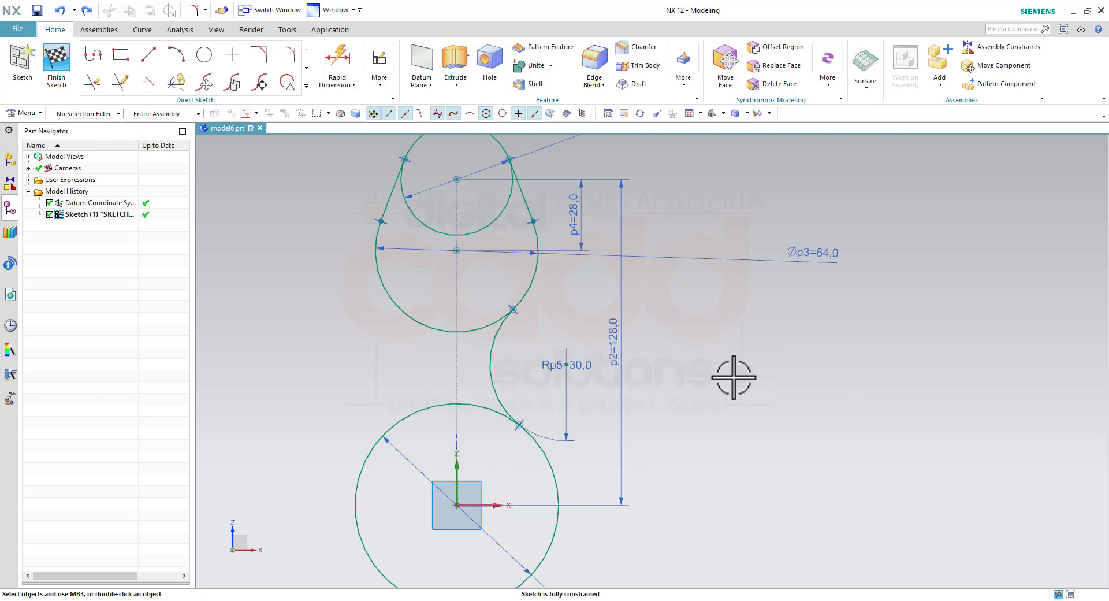
Create the two R30 fillets joining the ∅64 and ∅80 circles on both sides
left_click(295, 56)
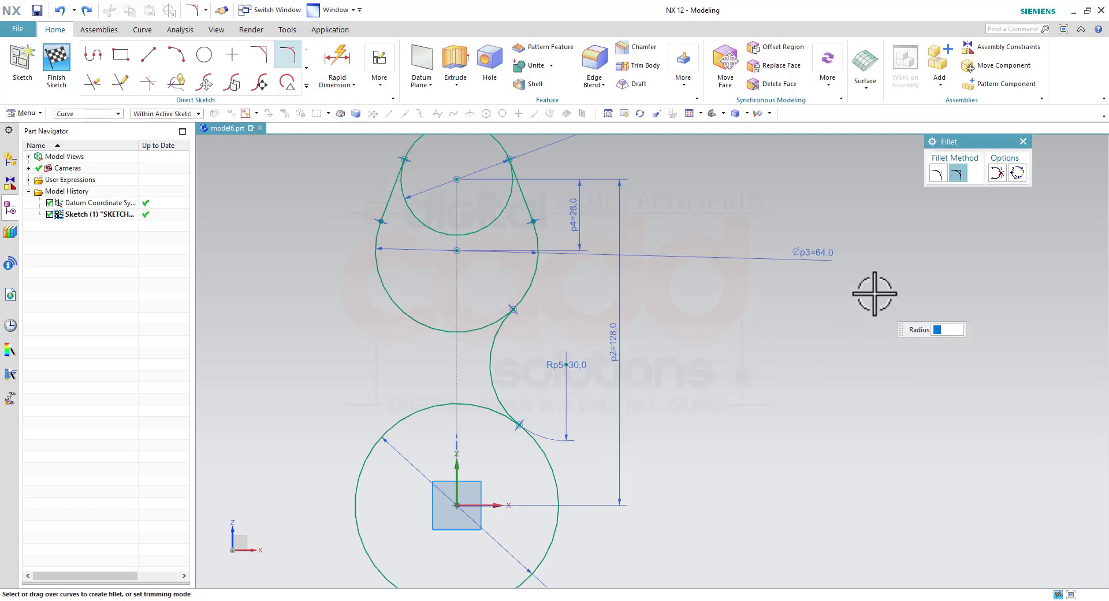
left_click(382, 290)
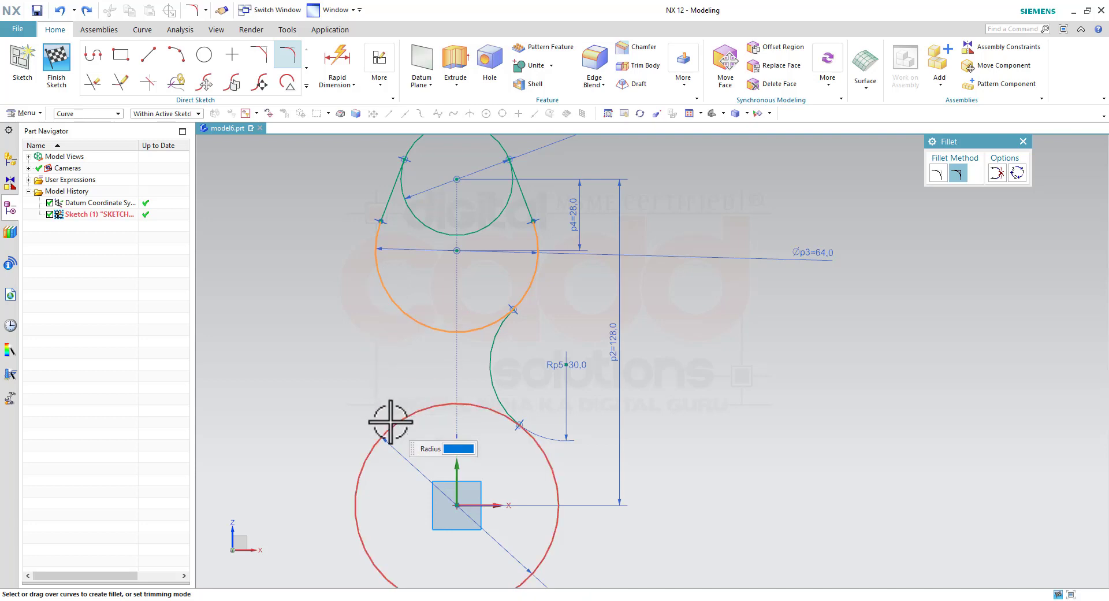
left_click(384, 417)
type("30")
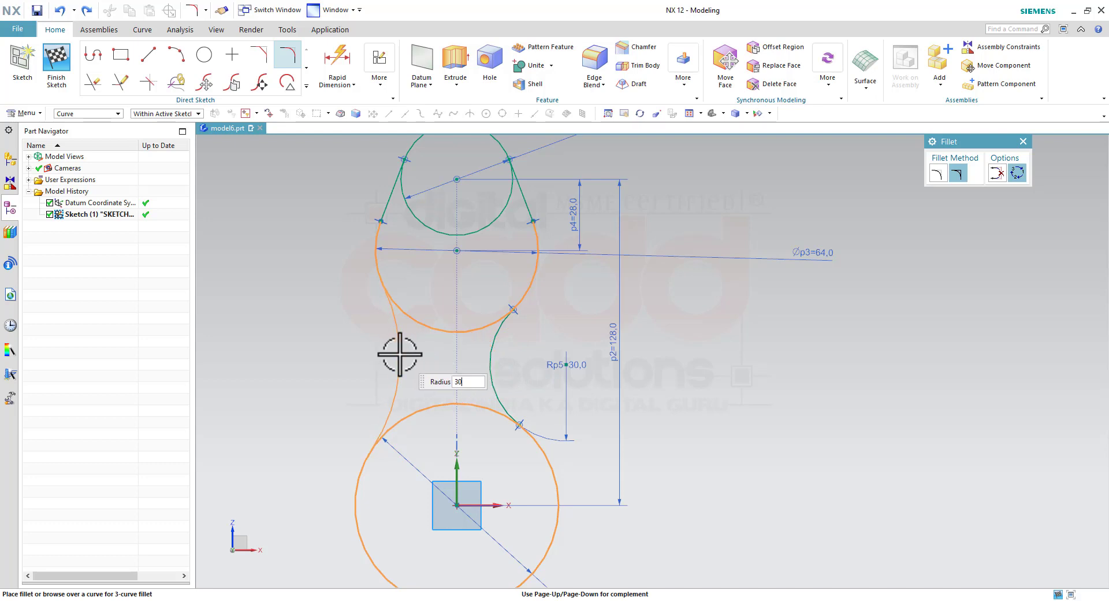
key("Return")
left_click_drag(400, 354, 426, 314)
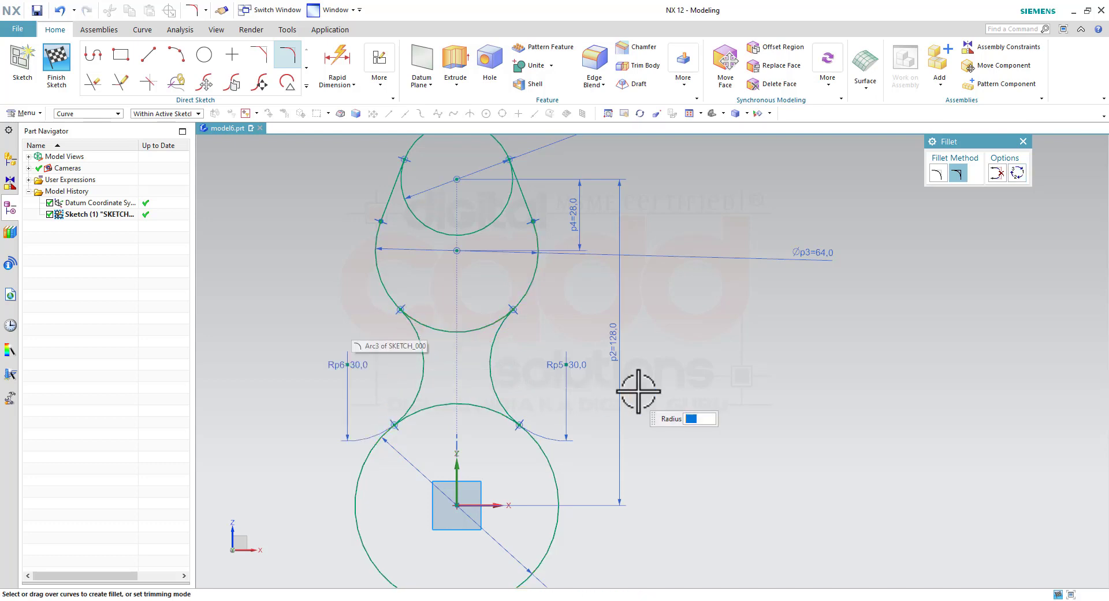
key("Escape")
key("ctrl+q")
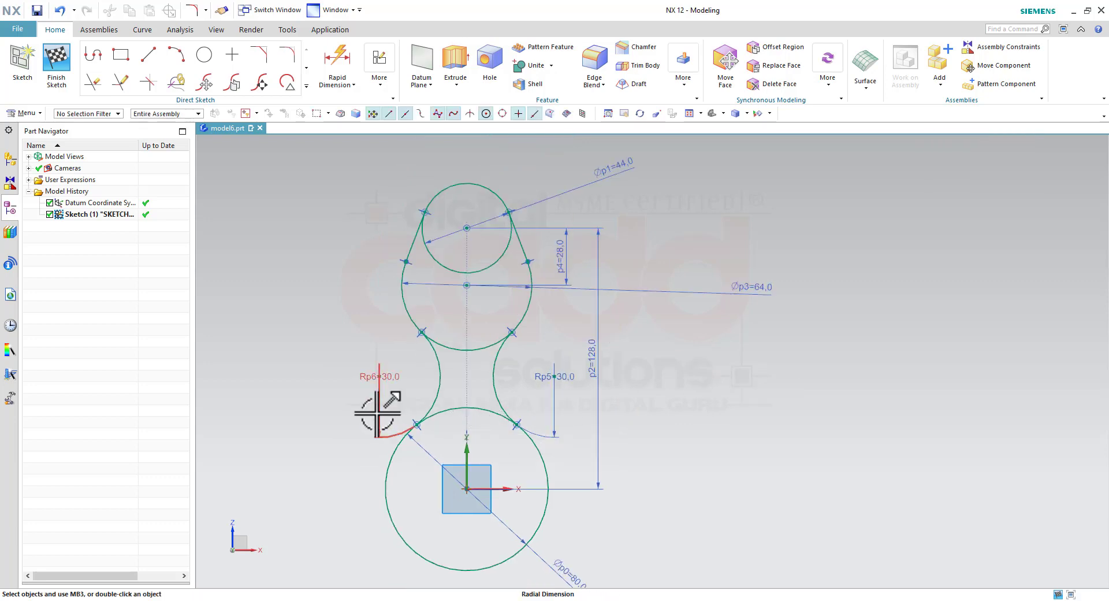
scroll(564, 398, "up", 1)
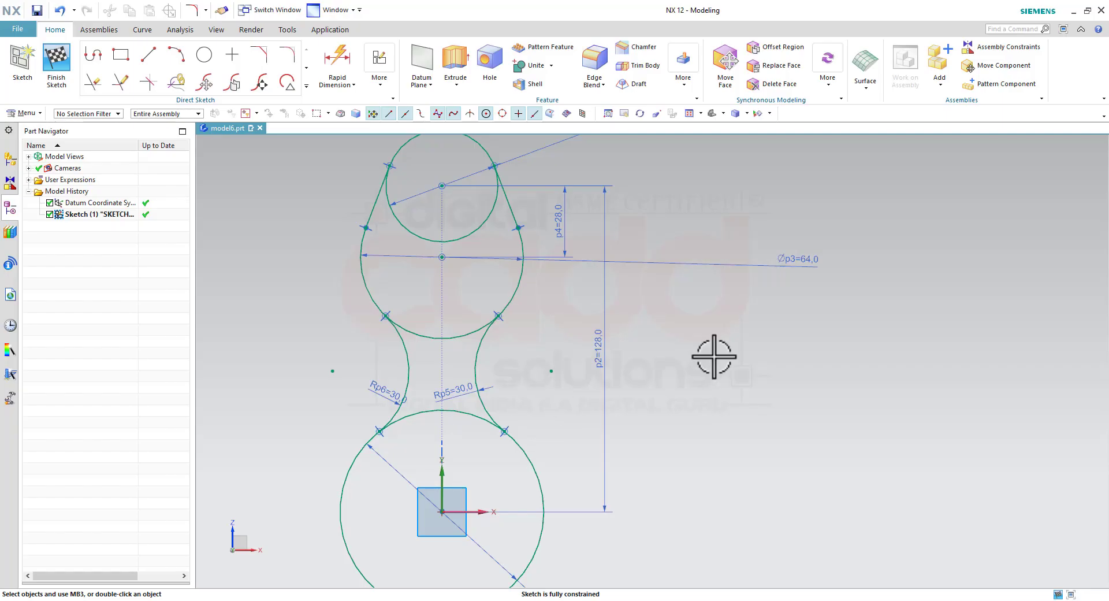
Trim away the leftover circle arc between the fillets and check the reference drawing
key("t")
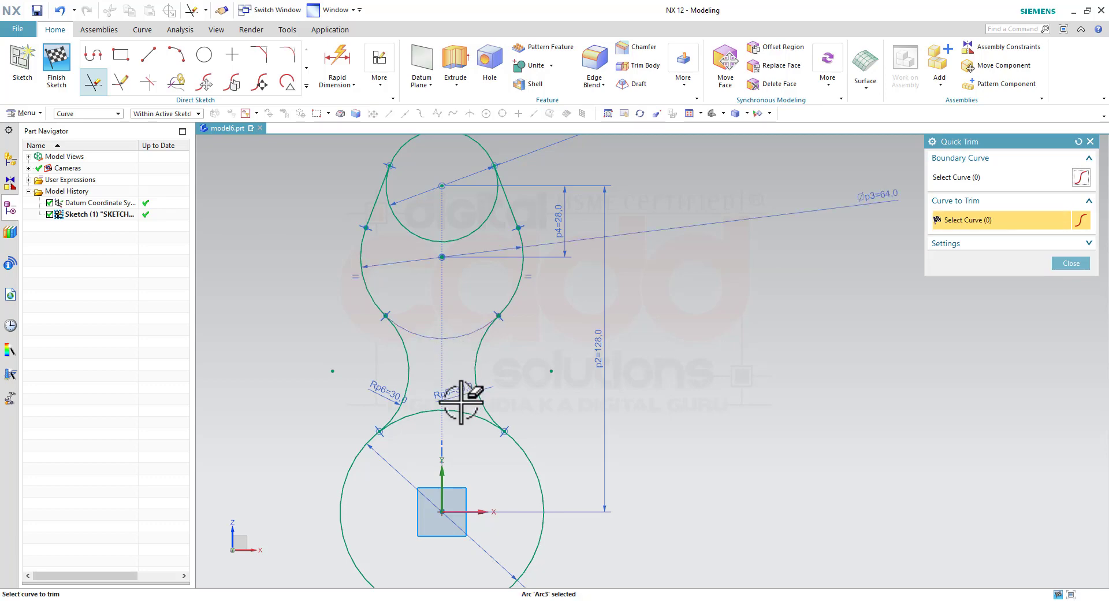
left_click(462, 407)
middle_click(705, 395)
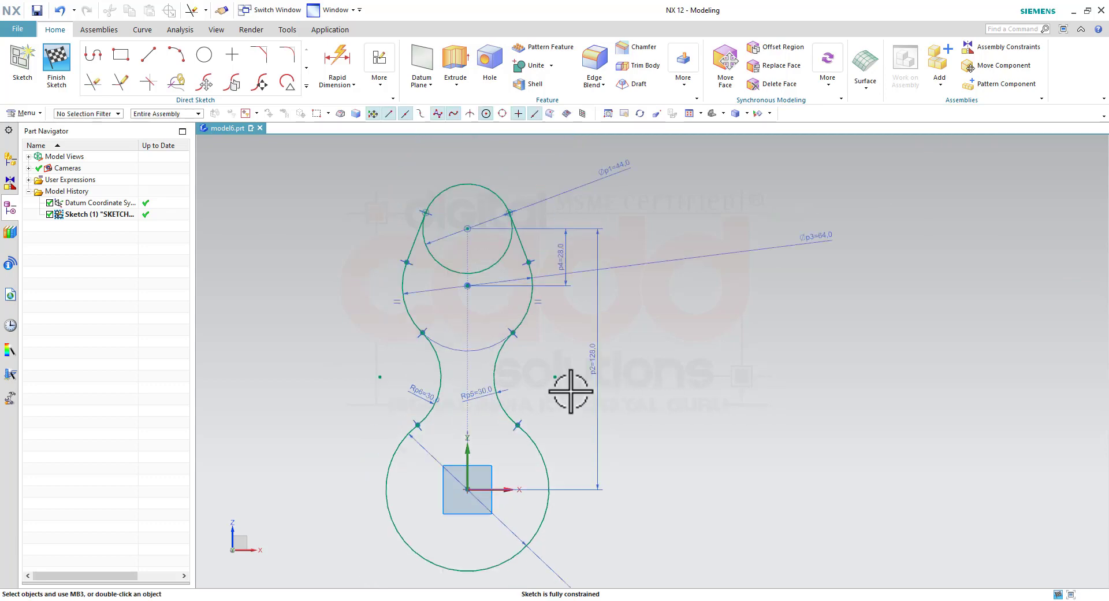
scroll(569, 399, "down", 1)
scroll(510, 240, "up", 2)
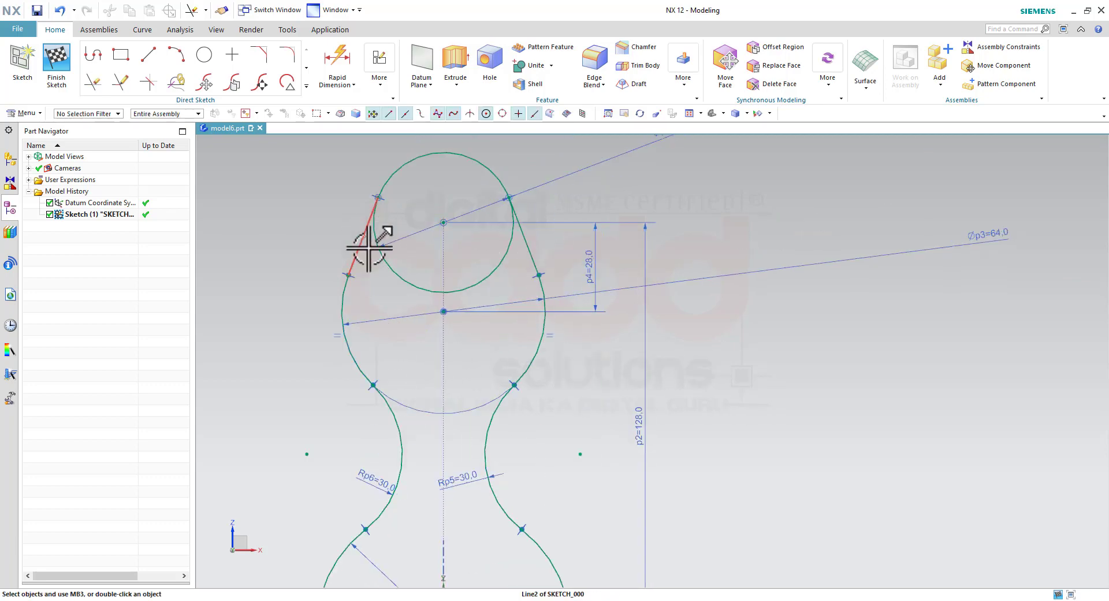
key("alt+Tab")
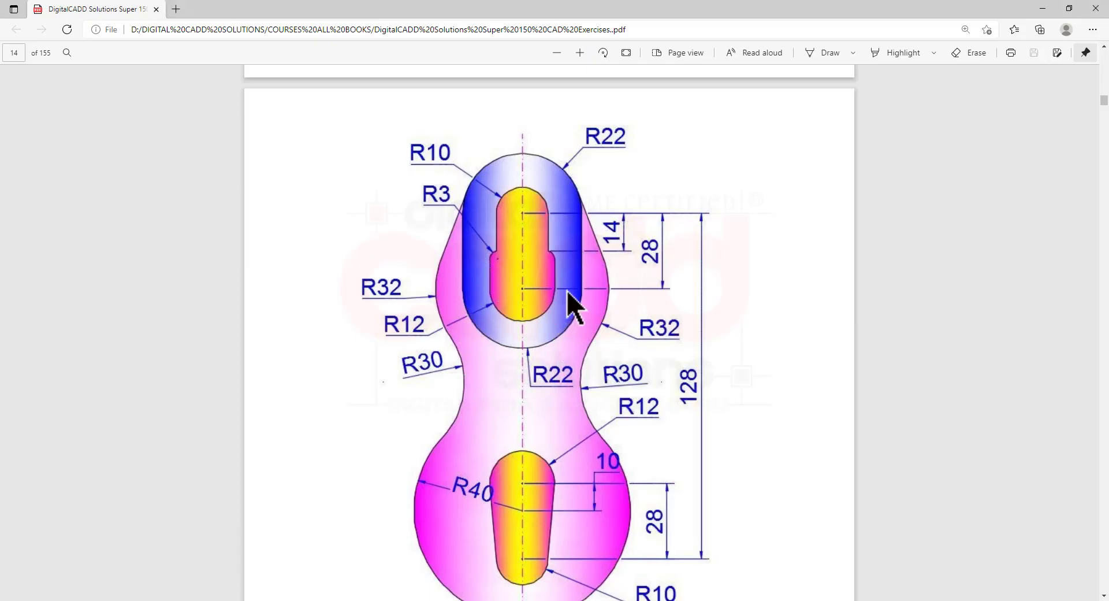
key("alt+Tab")
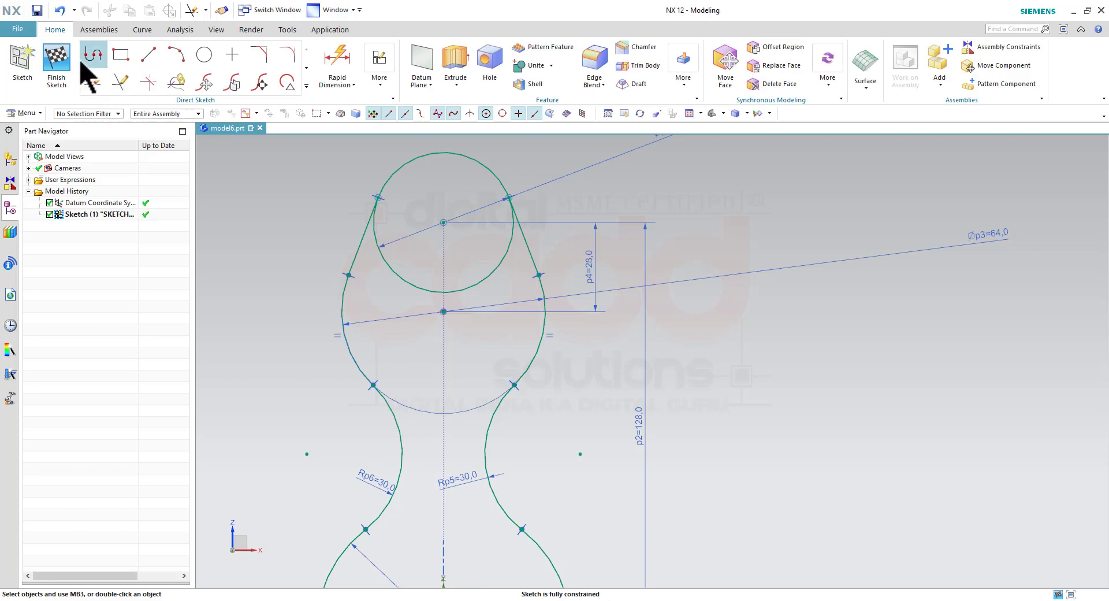
Start a profile at the Ø44 circle's quadrant point with Quadrant snap enabled
left_click(102, 57)
scroll(465, 265, "up", 2)
scroll(405, 242, "up", 1)
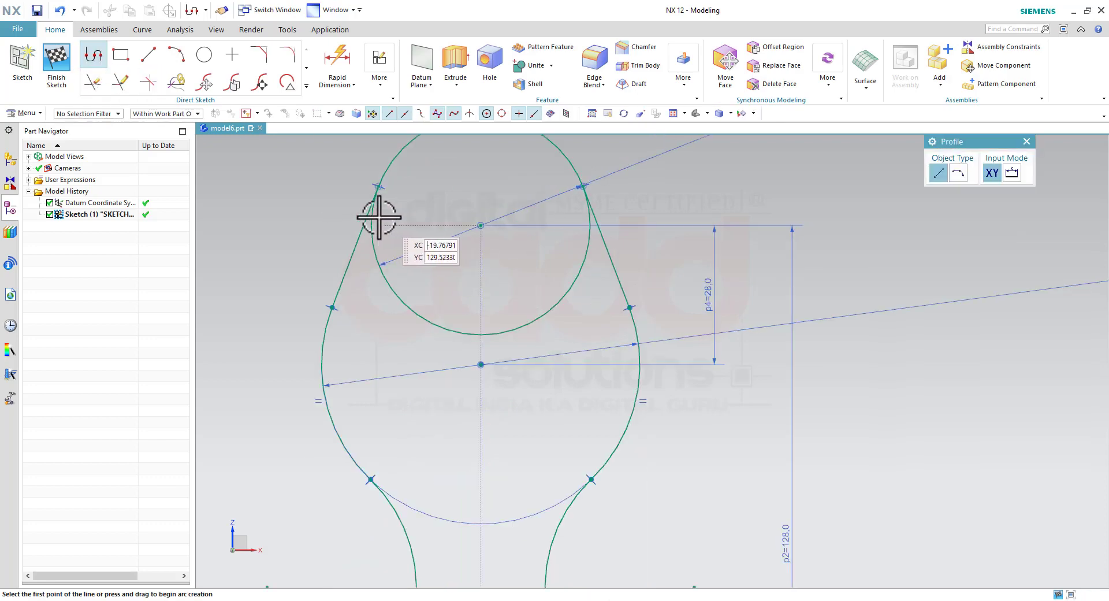
left_click(503, 114)
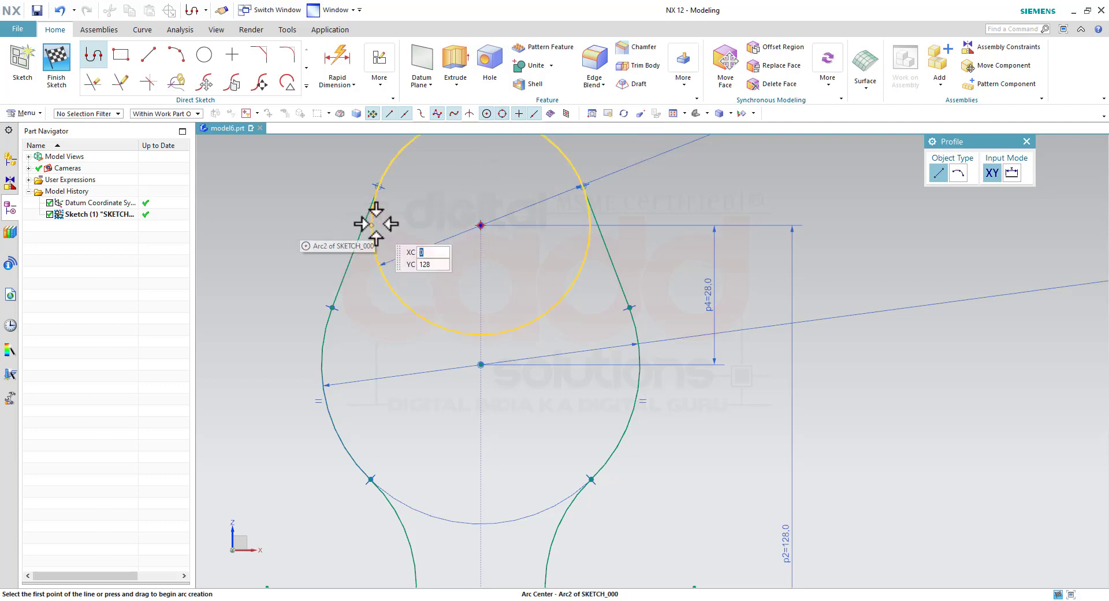
scroll(376, 223, "down", 4)
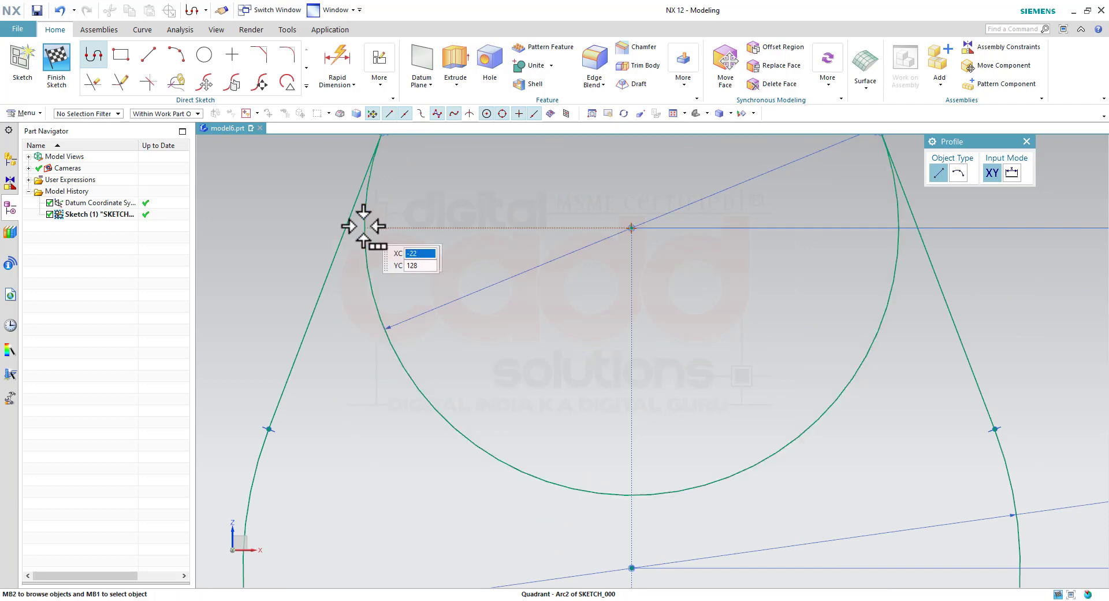
left_click(364, 227)
left_click(403, 247)
Draw a 35 line down, a 180° bottom arc, and a line back up to the Ø44 circle
scroll(365, 388, "up", 1)
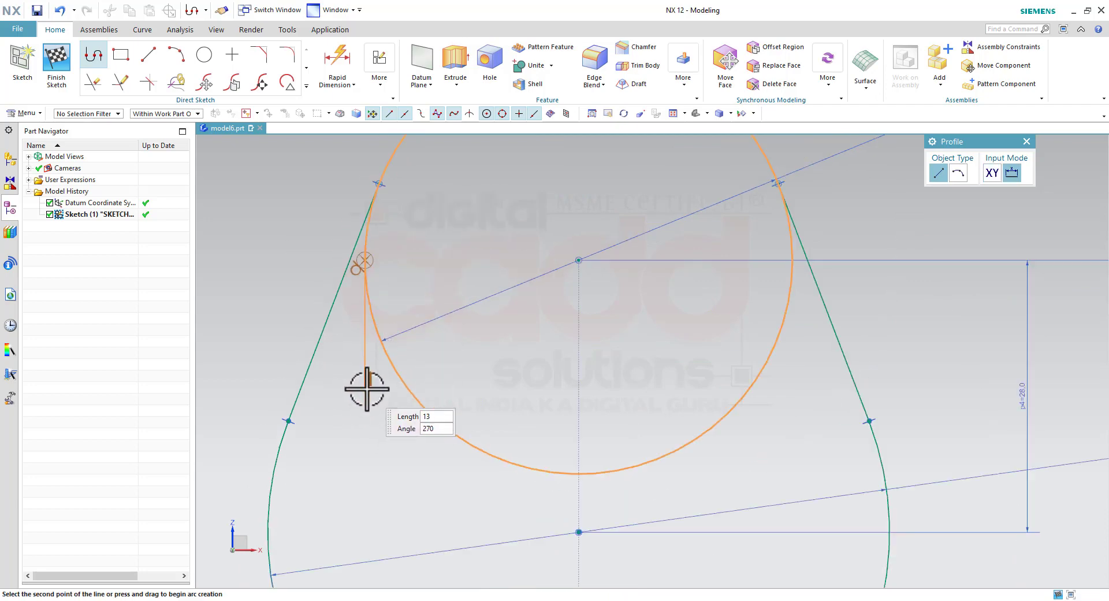
scroll(366, 389, "up", 4)
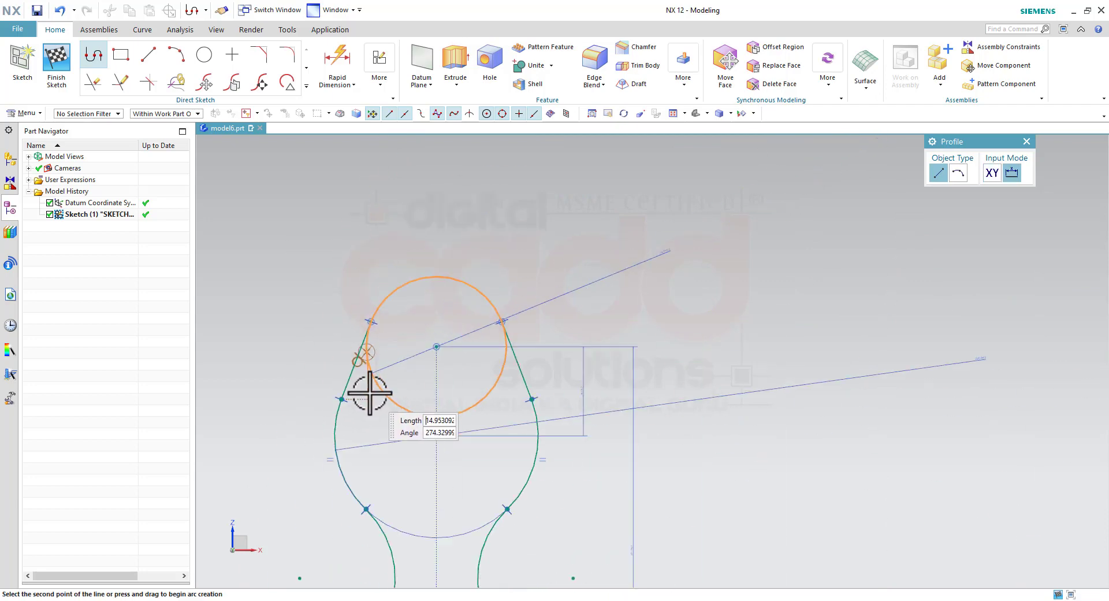
left_click(367, 457)
left_click(957, 172)
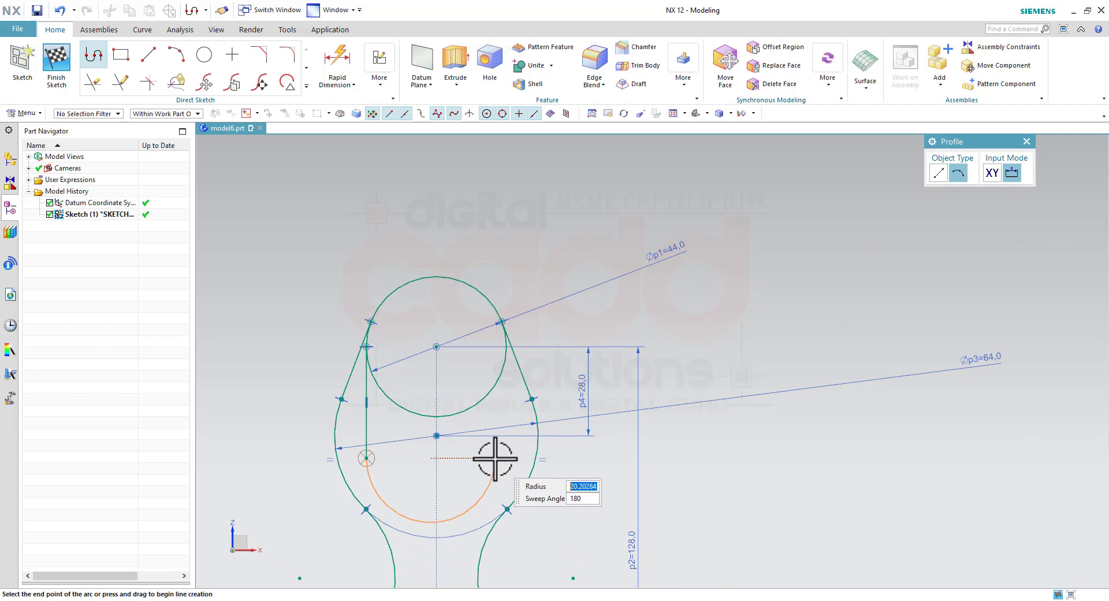
left_click(495, 459)
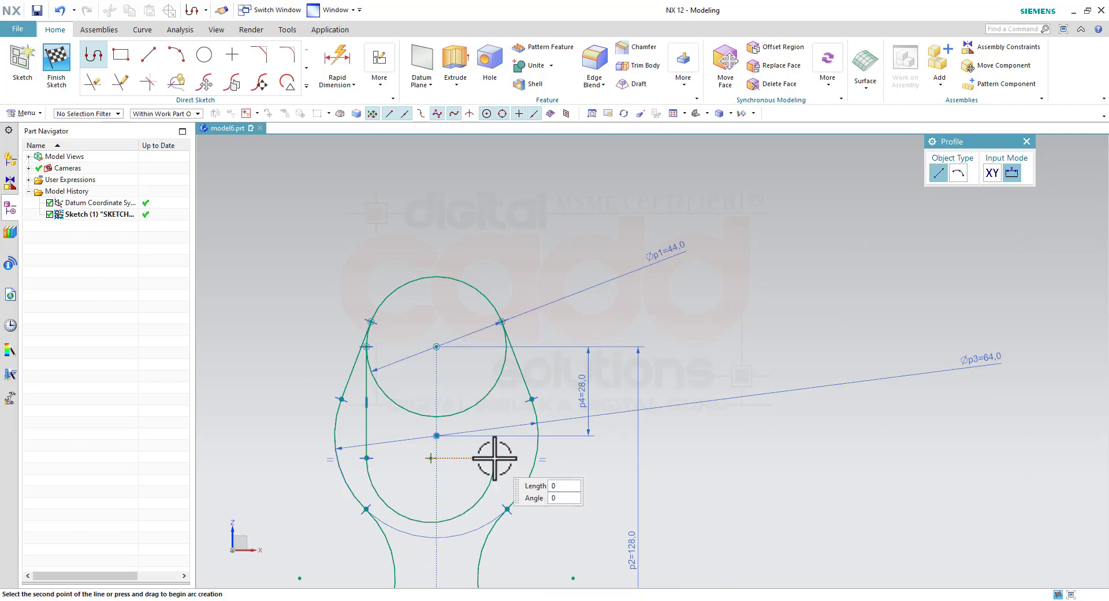
scroll(495, 458, "up", 1)
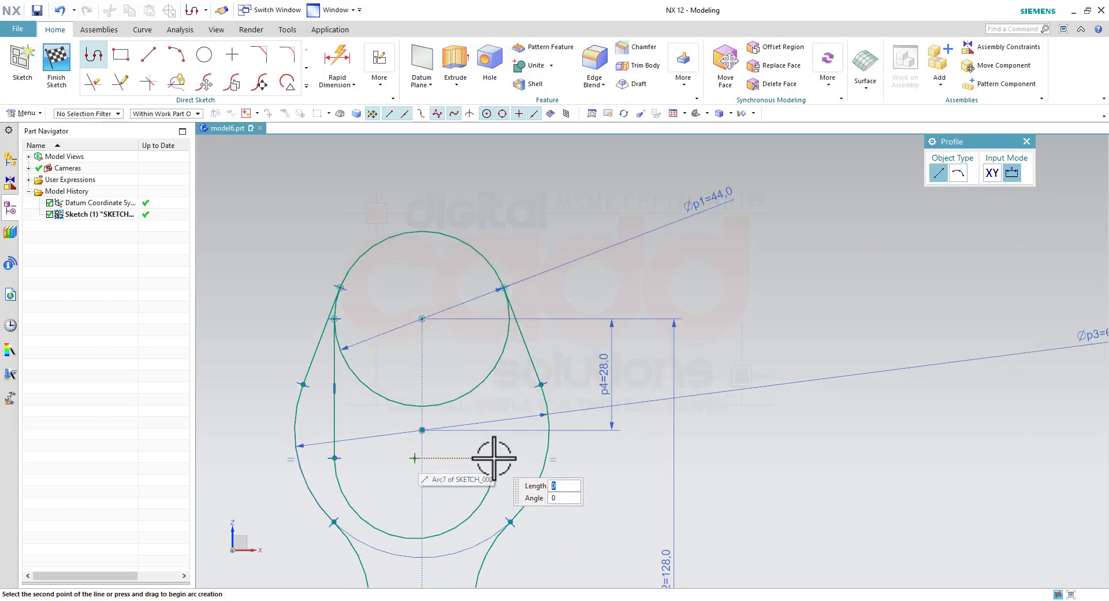
left_click(509, 318)
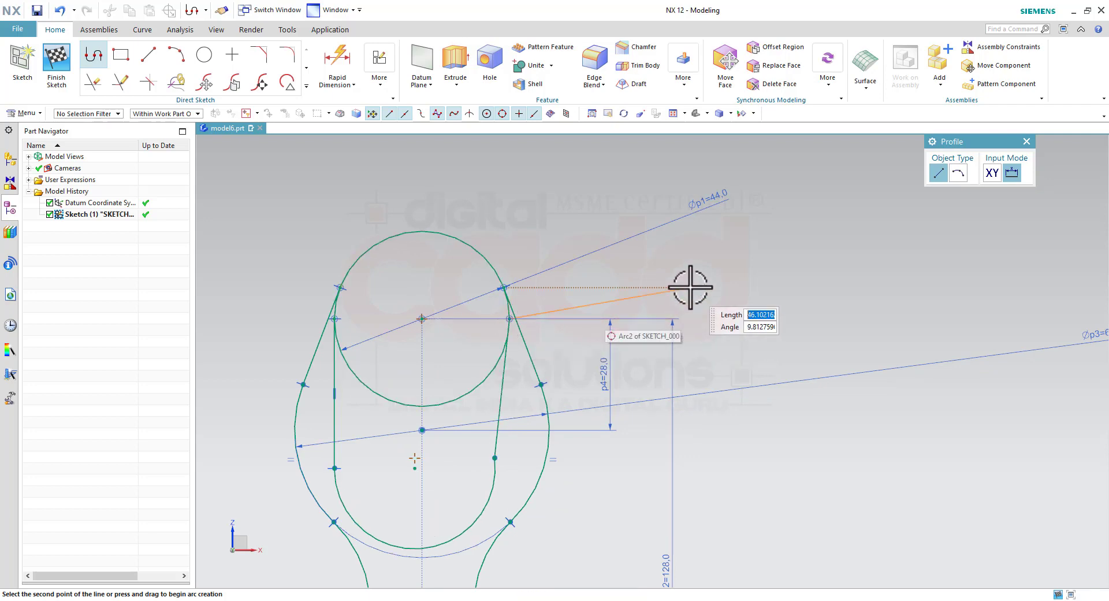
key("Escape")
key("Escape")
scroll(527, 489, "up", 1)
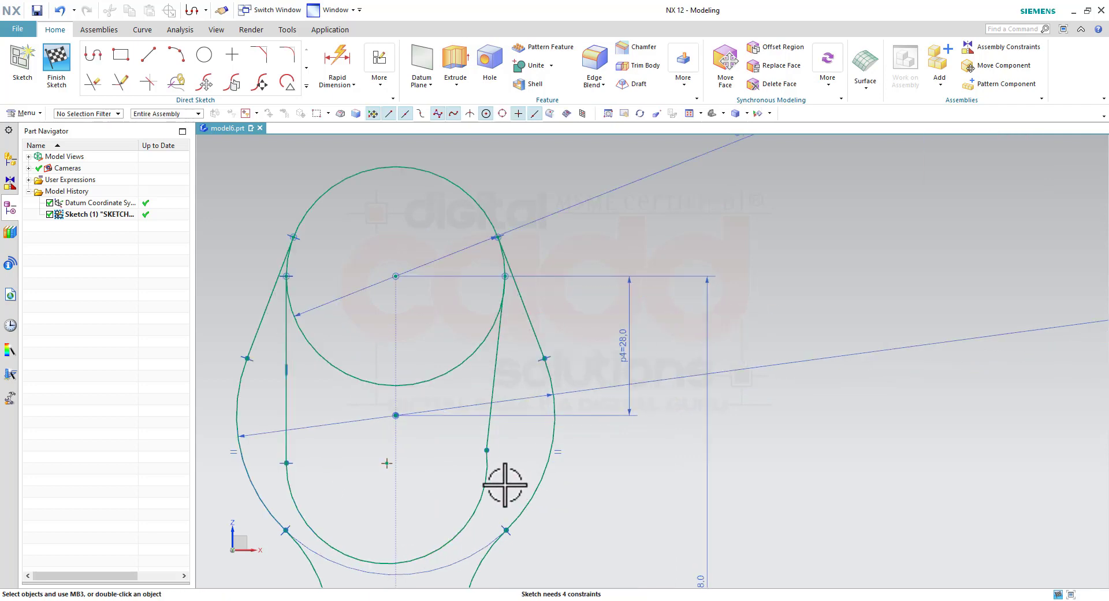
Make the slot's right line tangent to the bottom arc and vertical
left_click(489, 485)
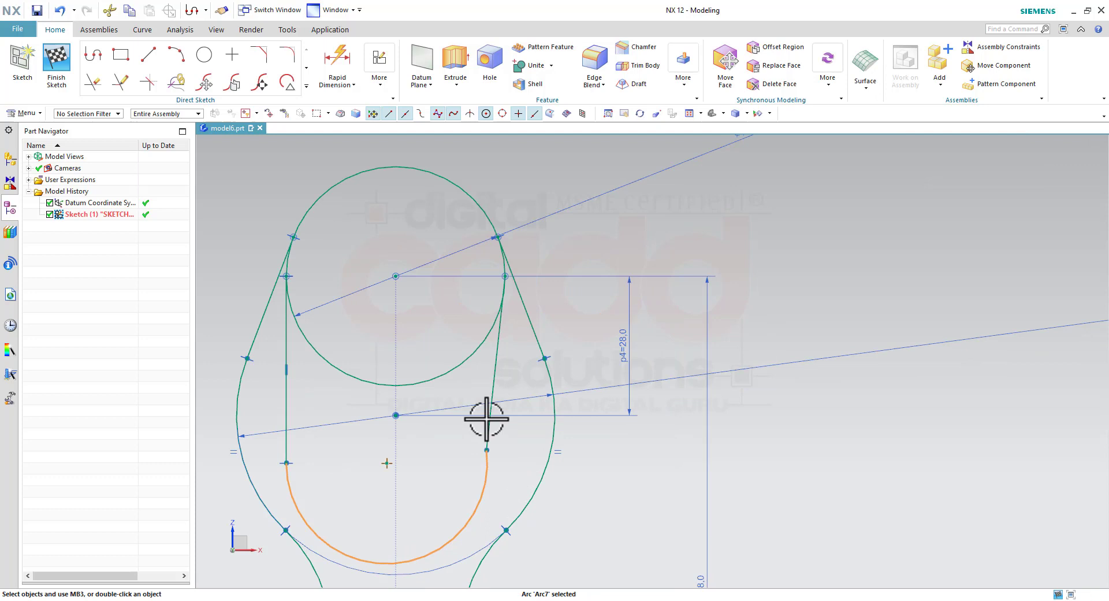
left_click(491, 384)
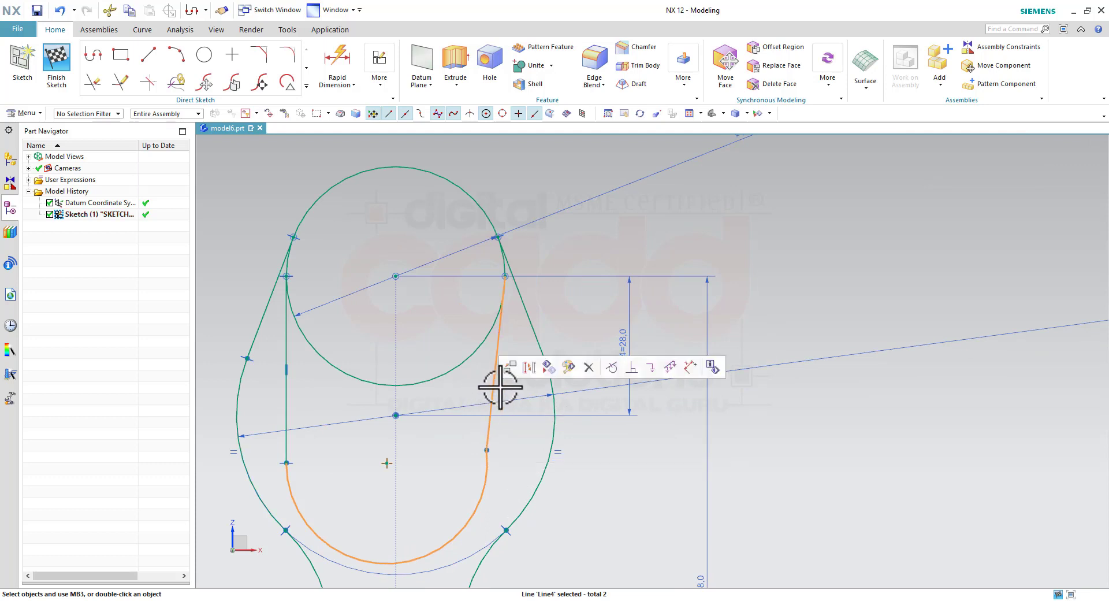
left_click(611, 367)
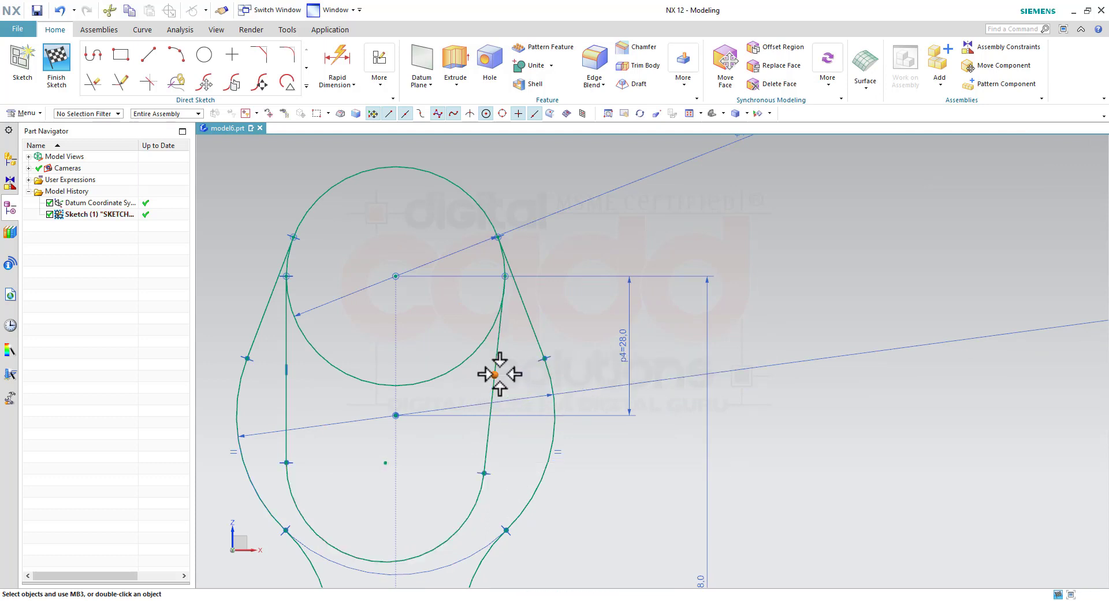
left_click(500, 343)
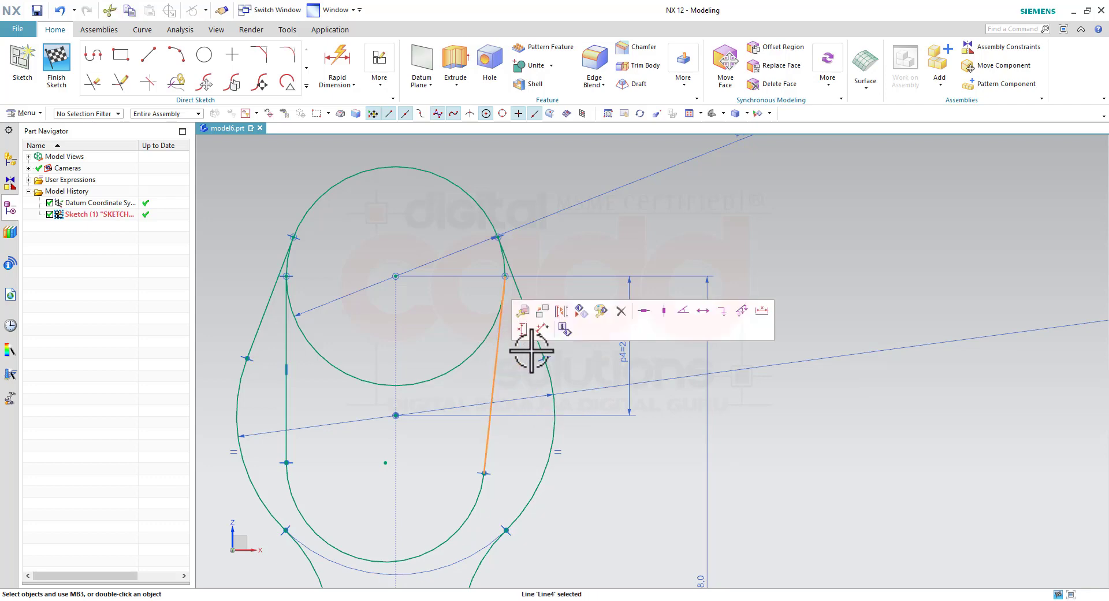
left_click(663, 313)
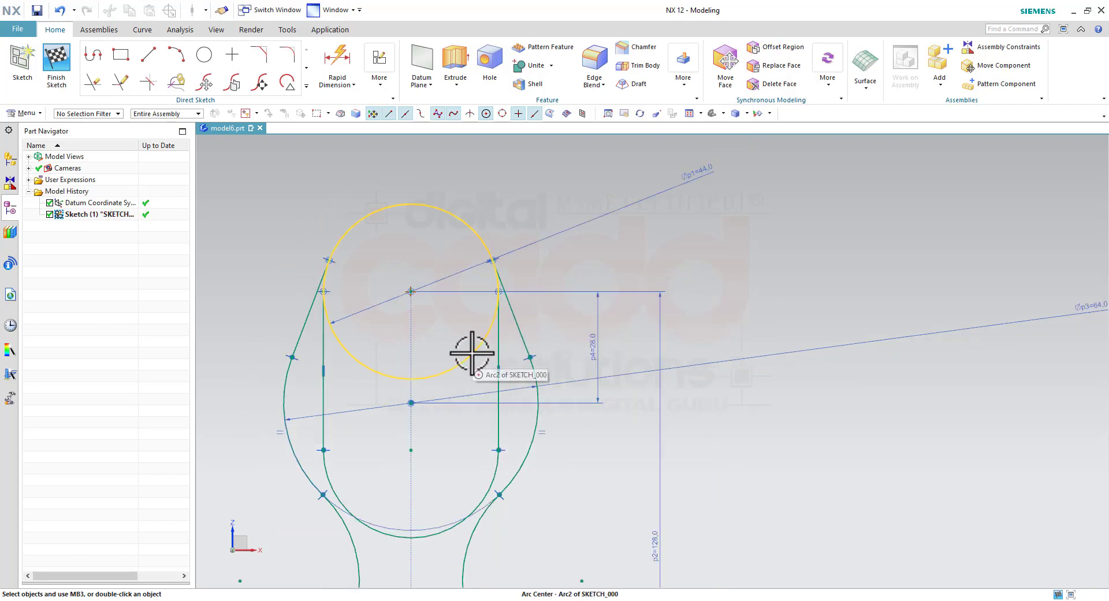
scroll(470, 347, "down", 3)
key("alt+Tab")
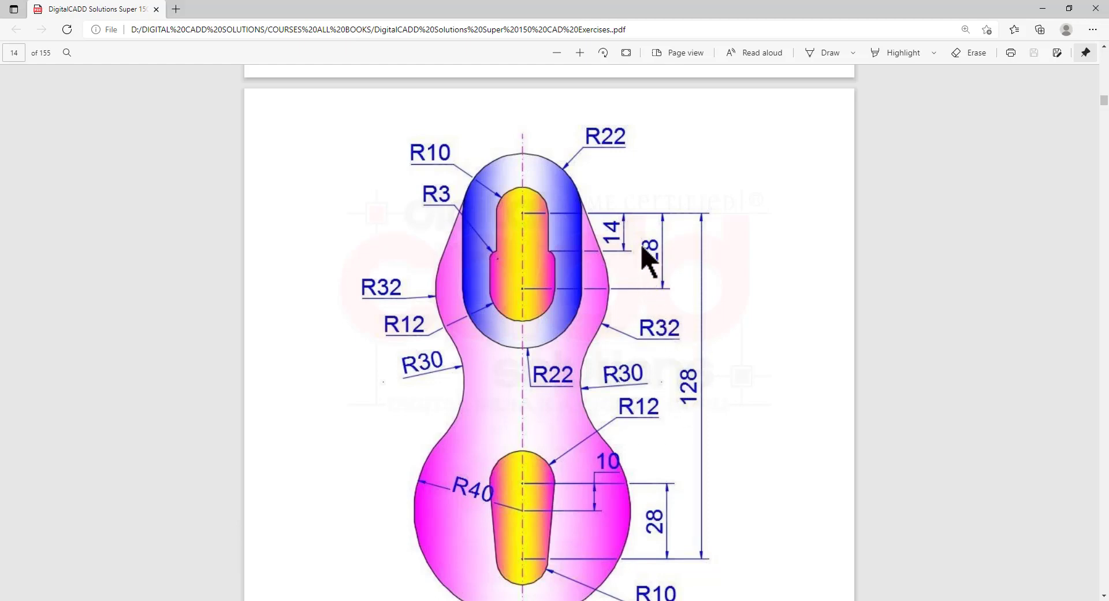
Return from the PDF drawing to the NX link sketch
key("alt+Tab")
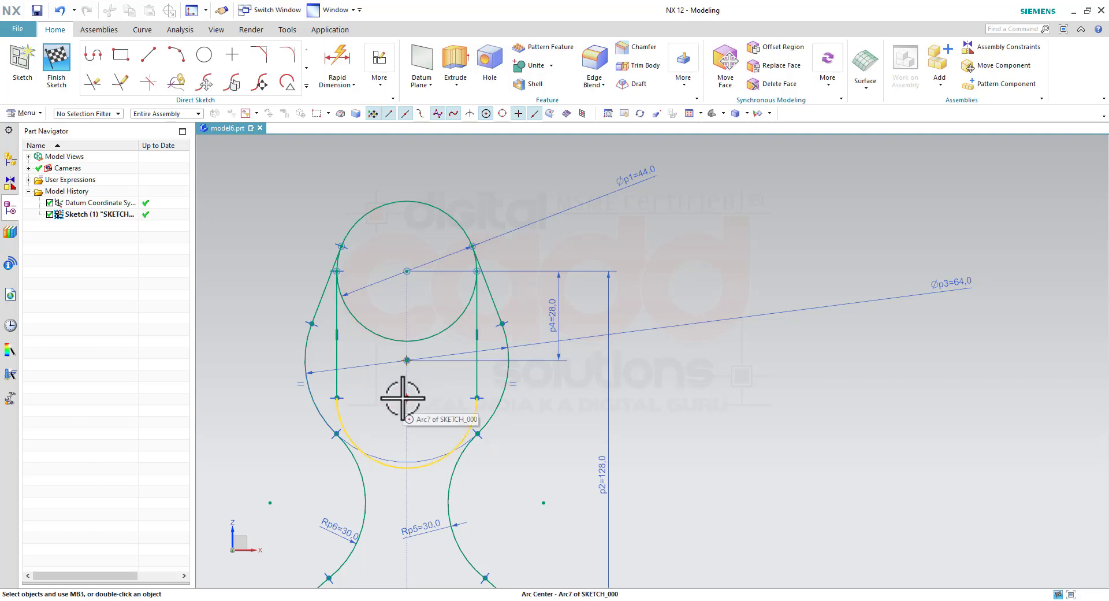
Make the bottom arc's centre coincident with the selected sketch point
left_click(402, 397)
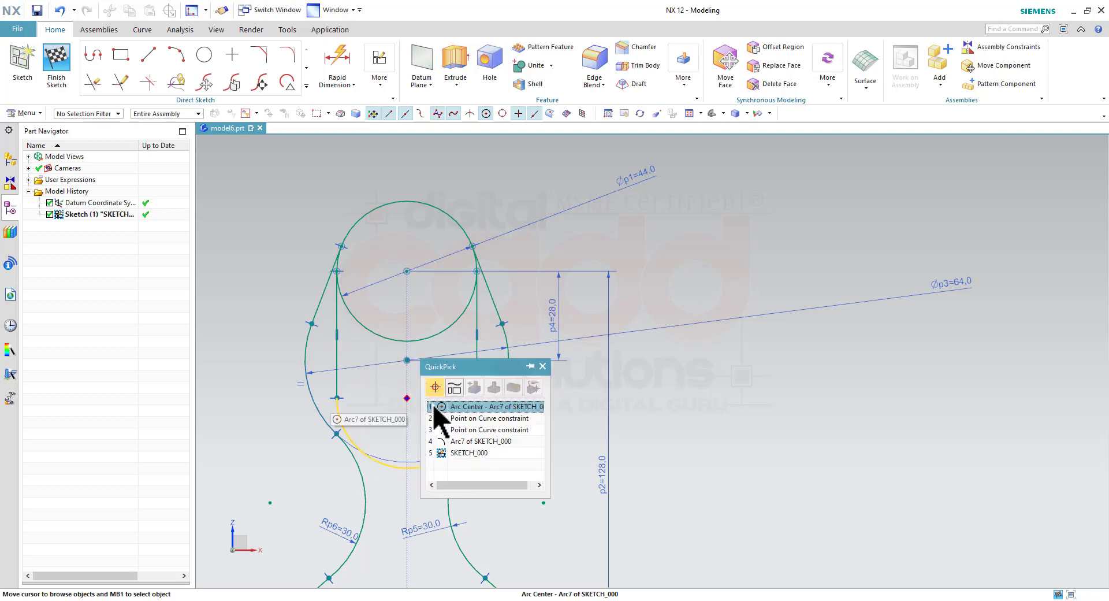
left_click(441, 418)
left_click(407, 361)
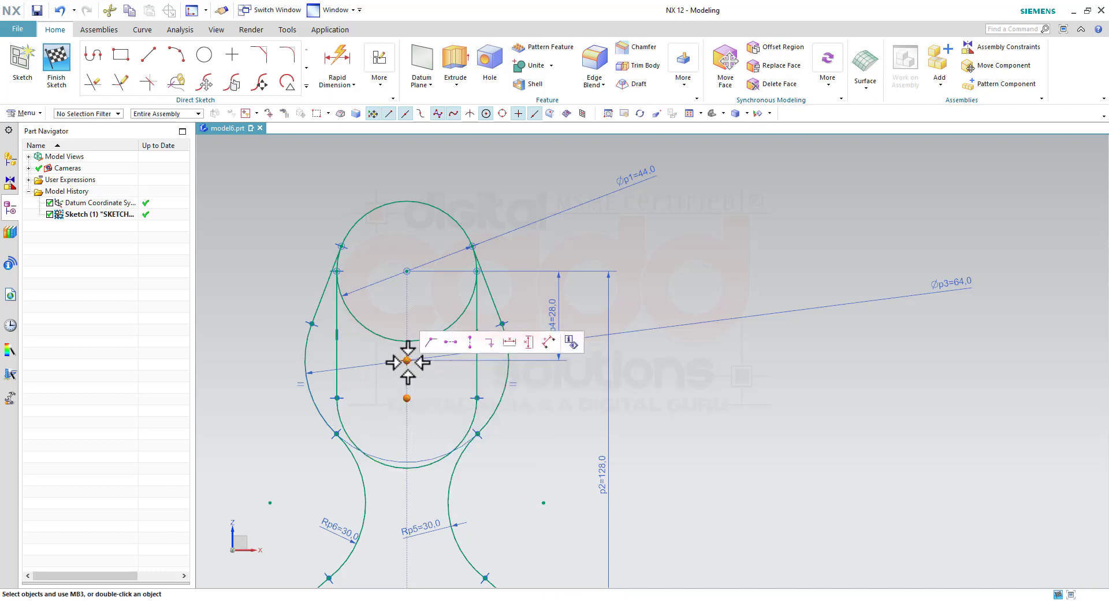
left_click(433, 345)
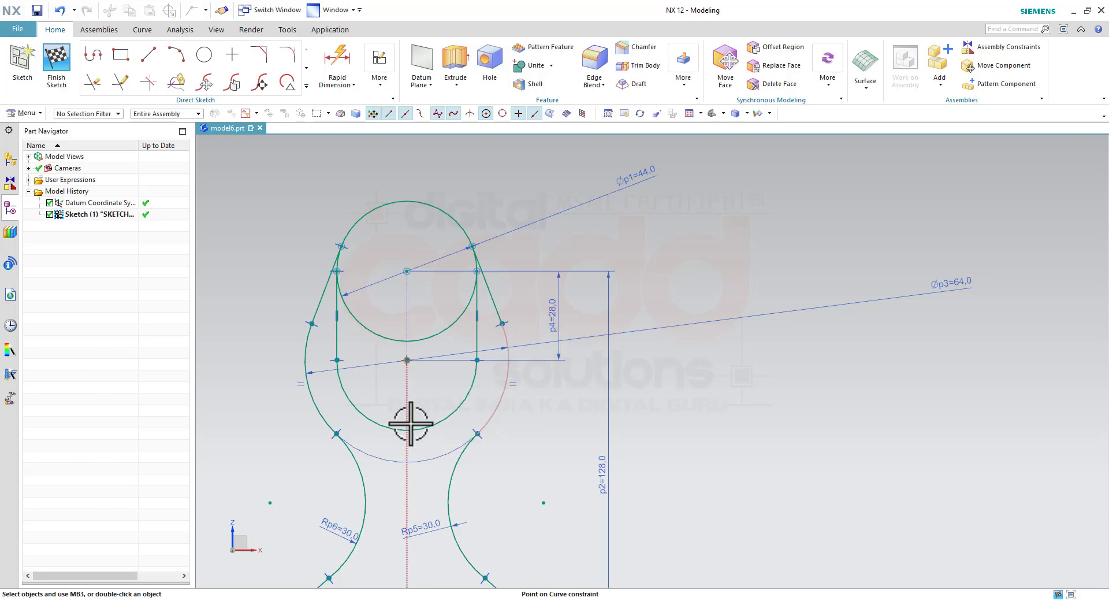
scroll(387, 373, "up", 1)
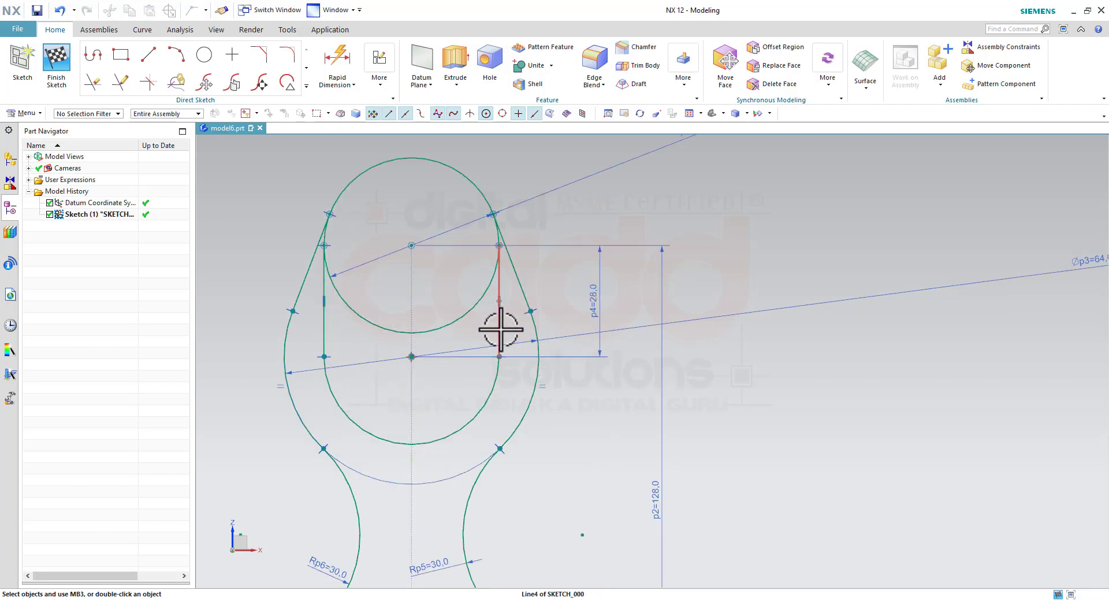
Trim the inner circle's lower arc and compare the sketch with the reference drawing
key("t")
left_click(484, 298)
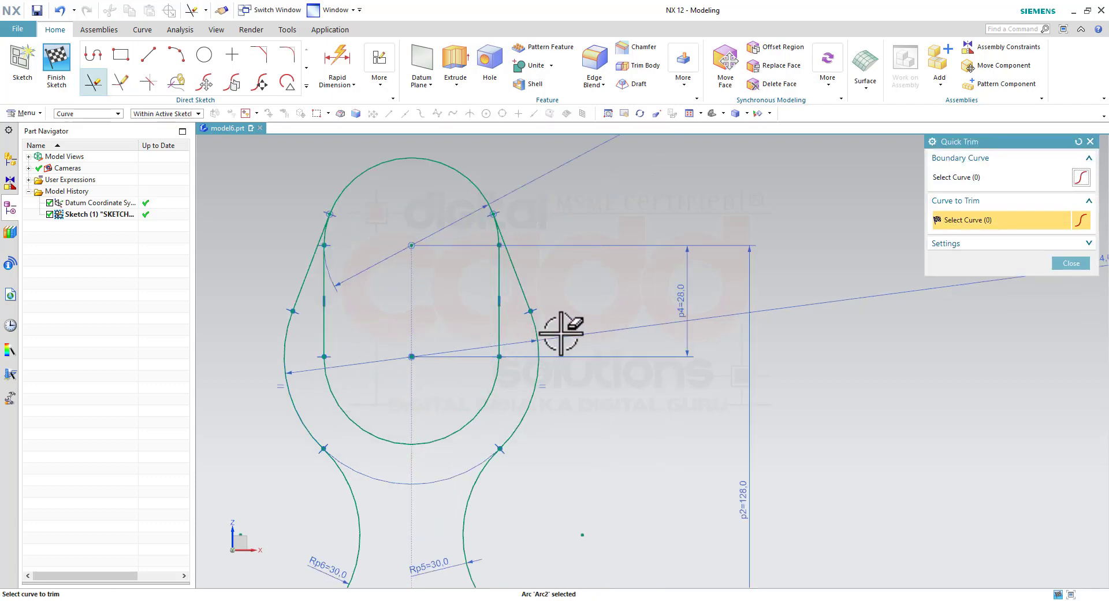
scroll(568, 352, "down", 1)
key("Escape")
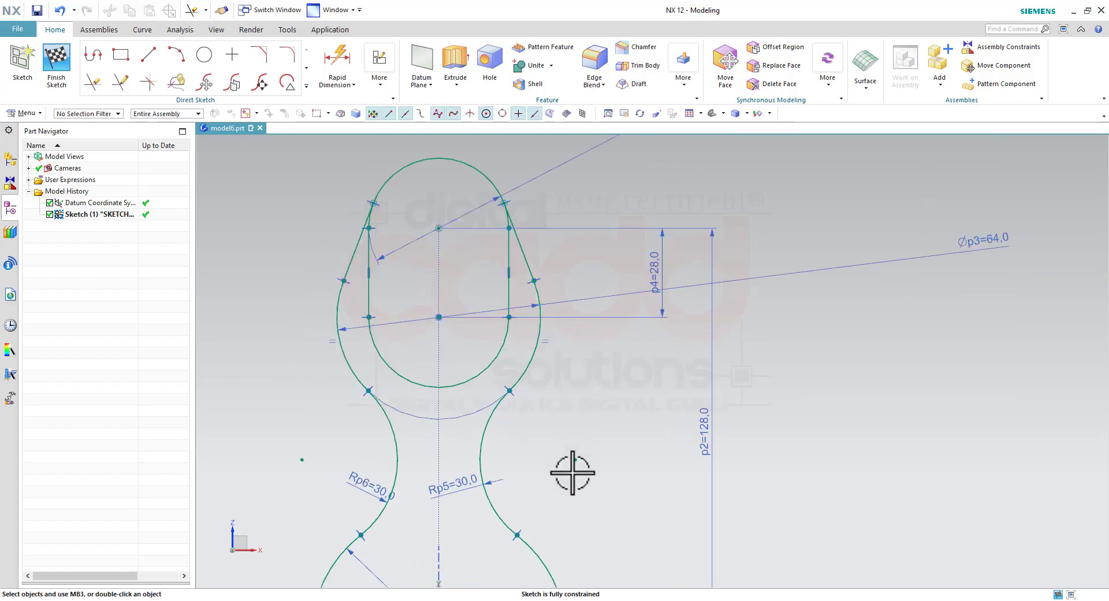
key("alt+Tab")
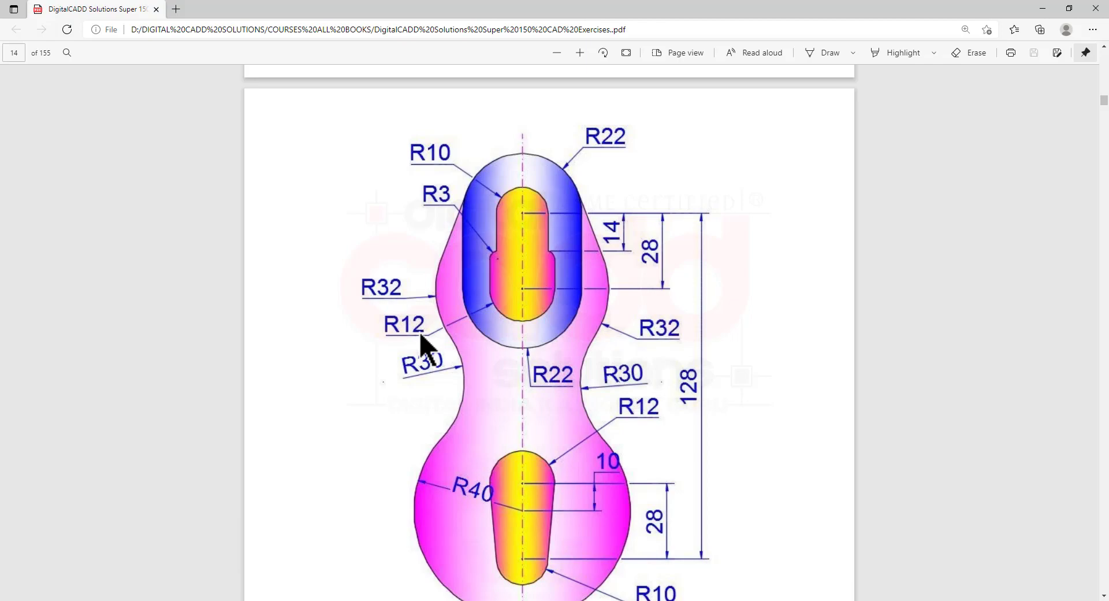
key("alt+Tab")
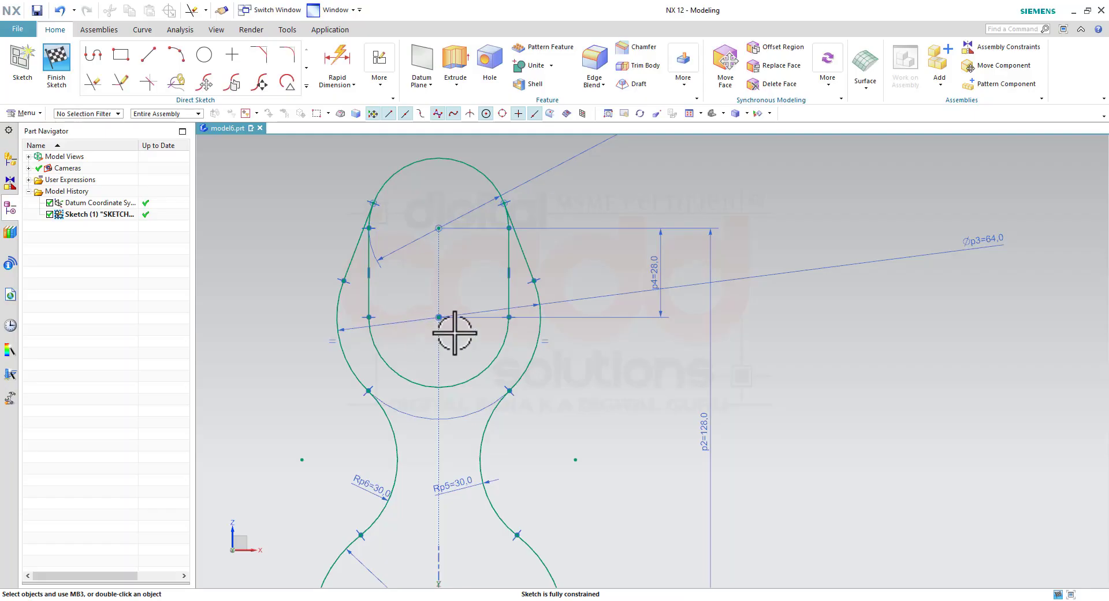
scroll(494, 149, "up", 2)
Draw a Ø20 circle at the upper lobe's top centre and a Ø24 circle at the lower arc centre
left_click(204, 55)
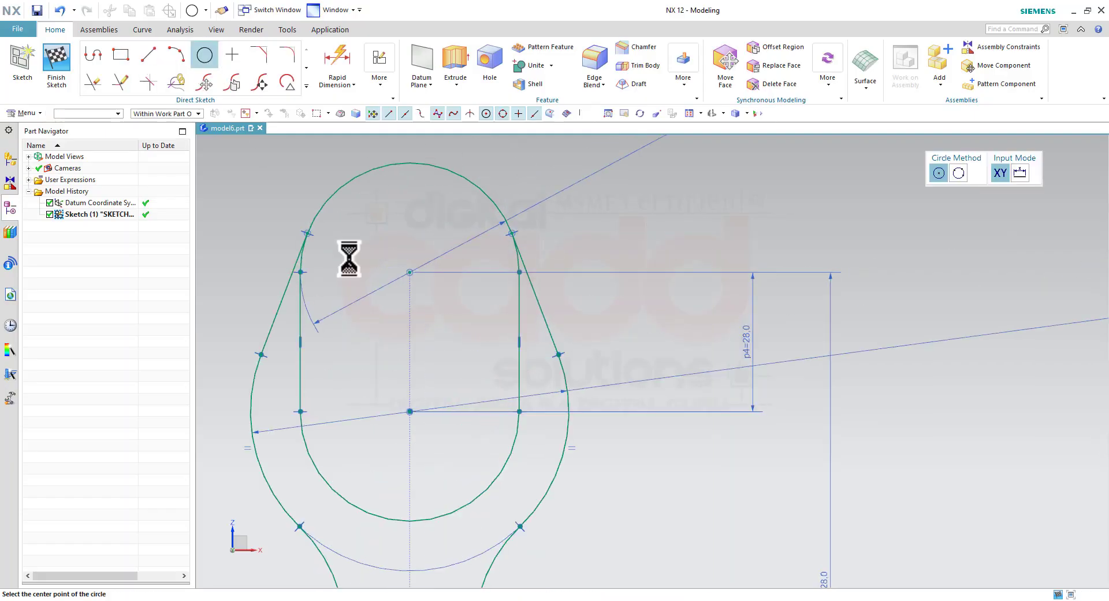
left_click(409, 272)
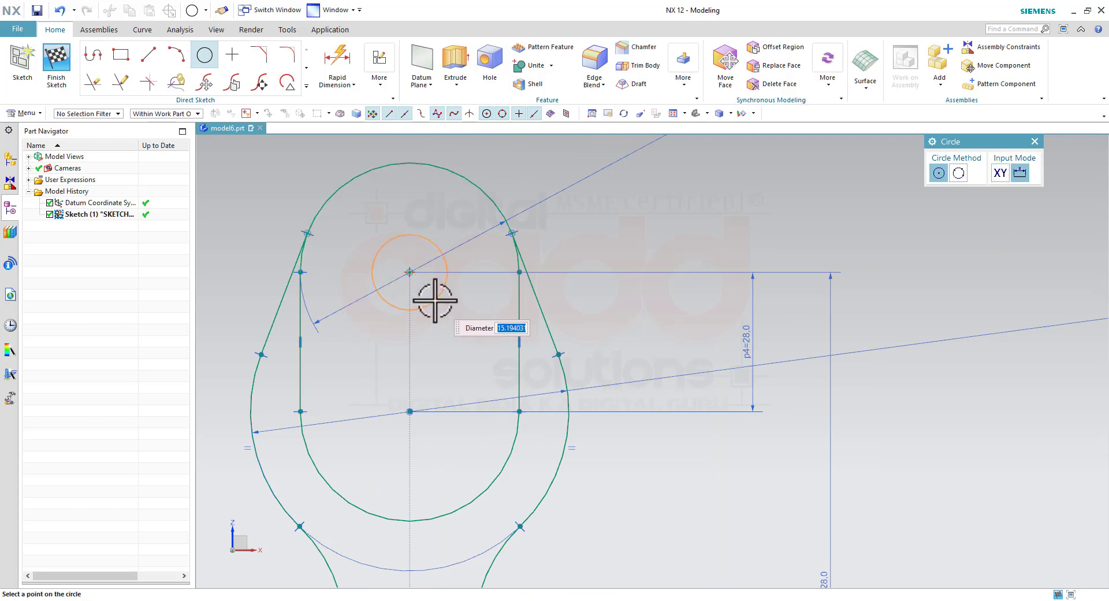
key("Return")
type("2")
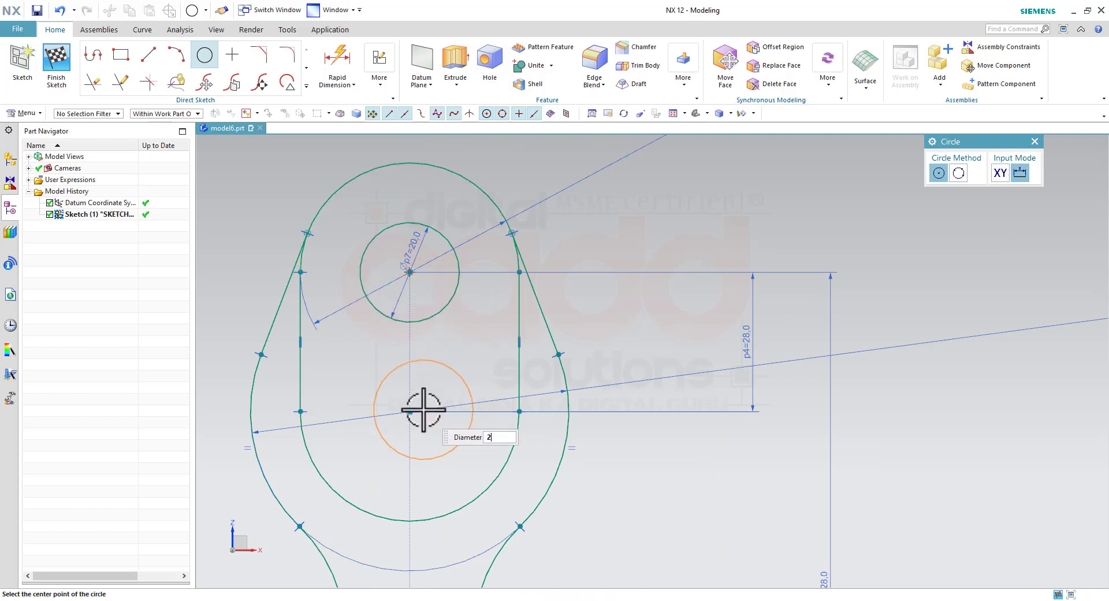
type("4")
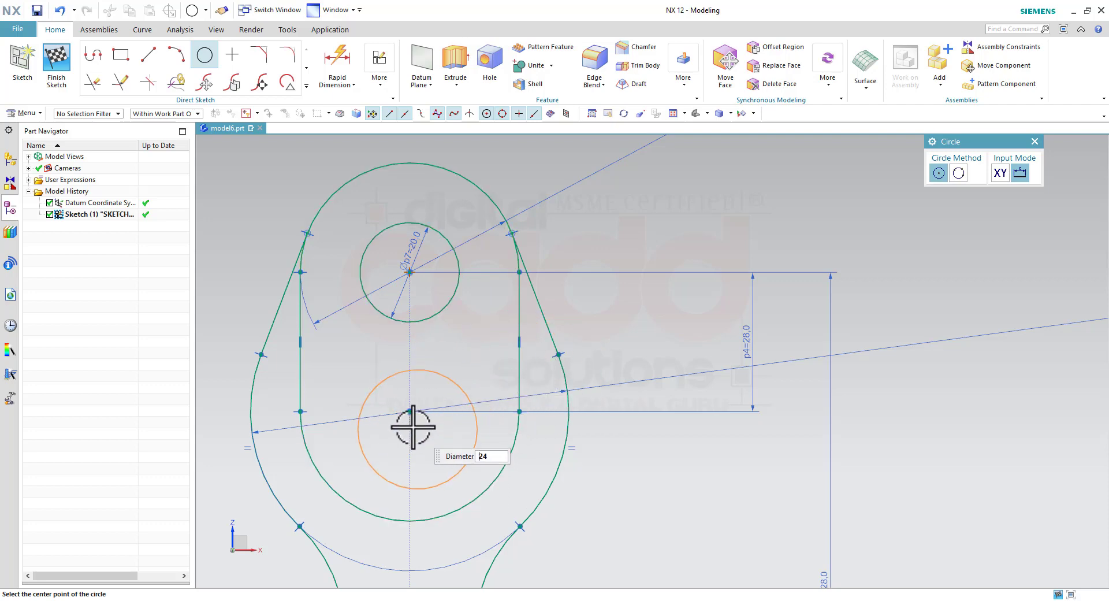
left_click(409, 411)
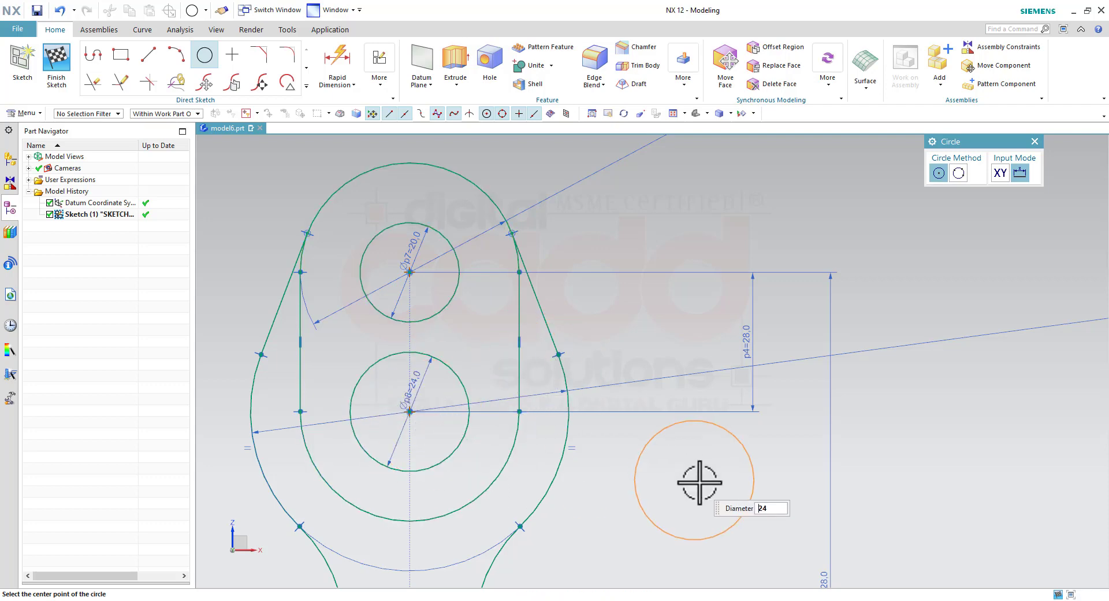
key("Escape")
scroll(574, 378, "down", 3)
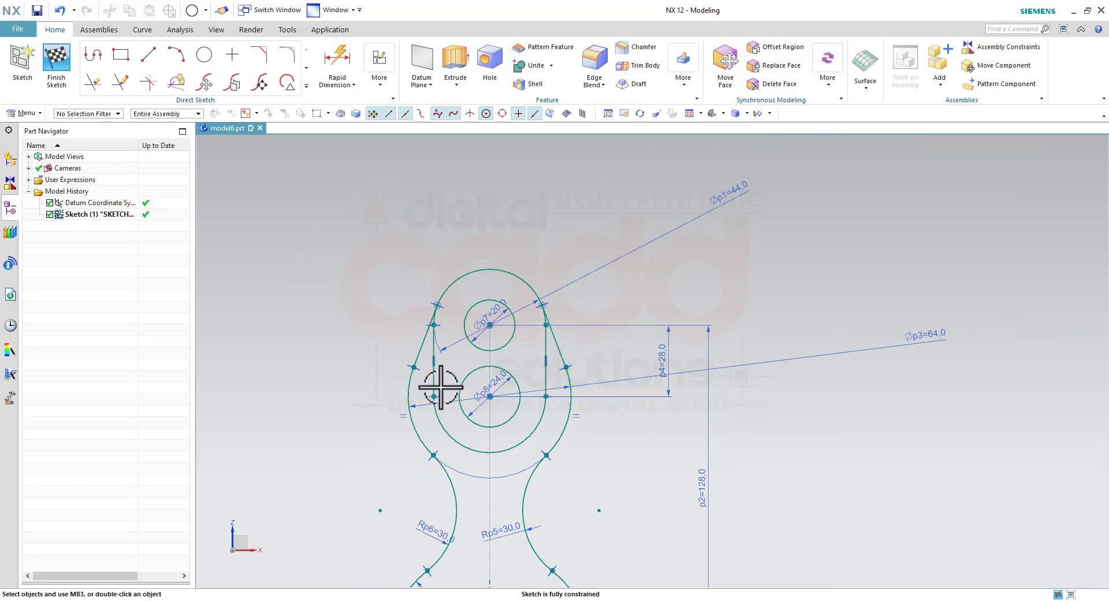
scroll(508, 341, "up", 1)
scroll(503, 340, "up", 1)
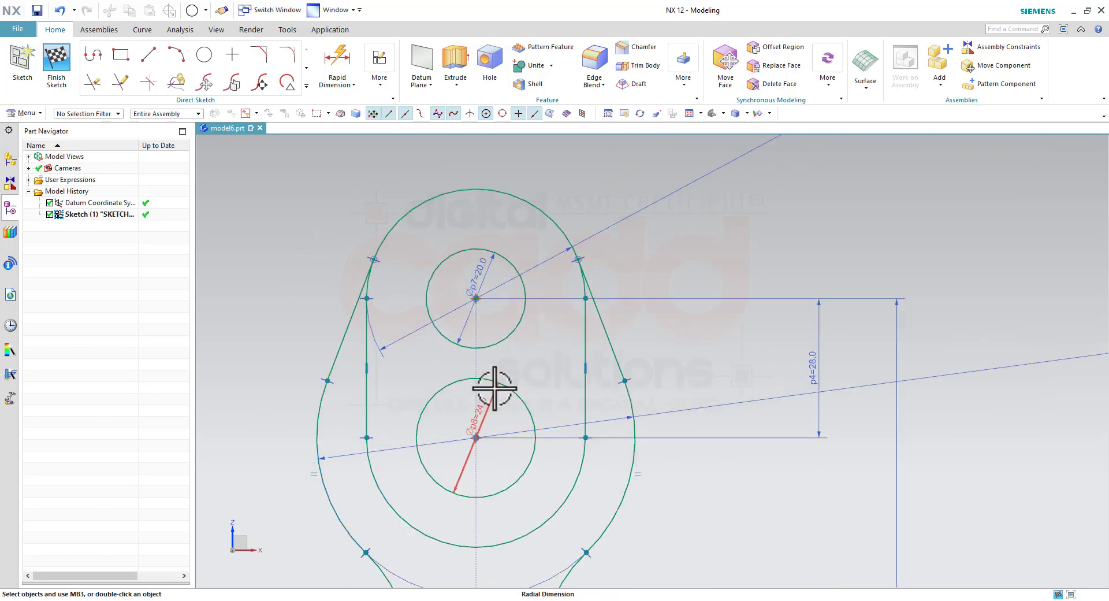
key("alt+Tab")
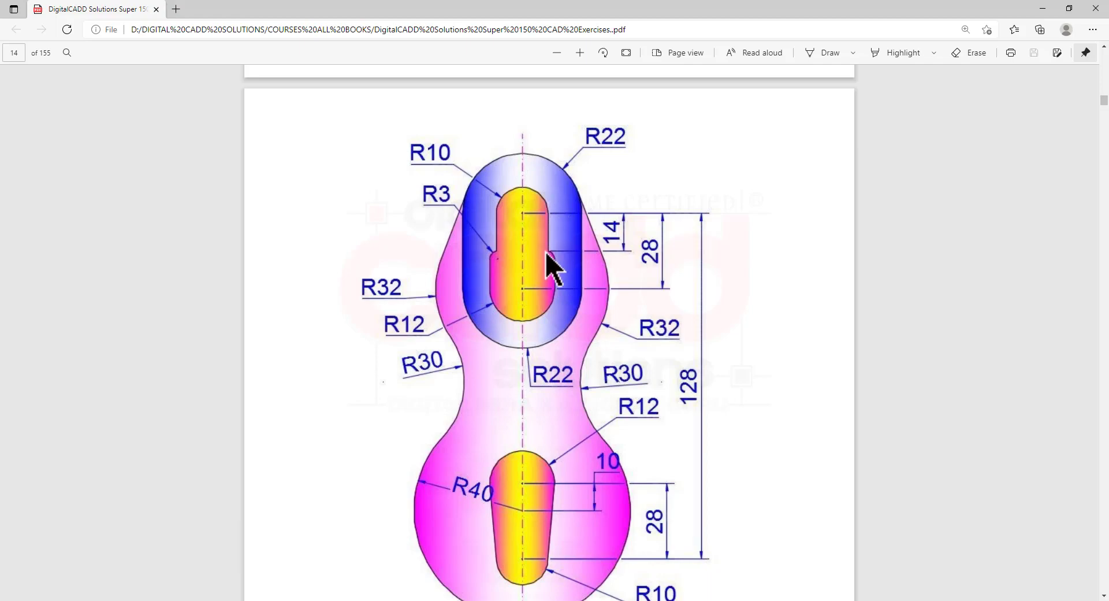
key("alt+Tab")
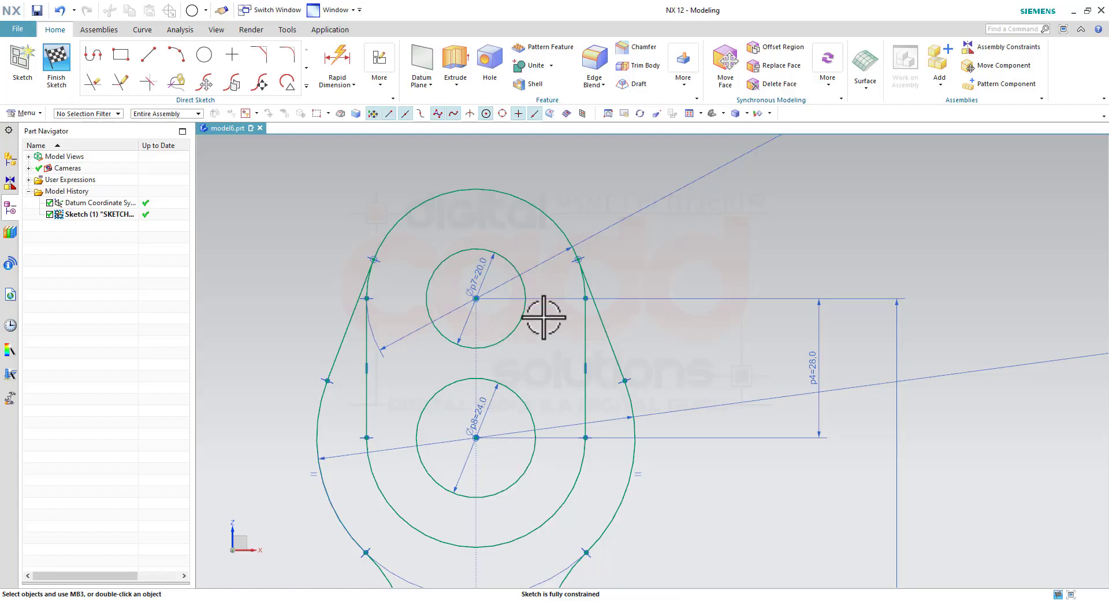
scroll(563, 370, "up", 2)
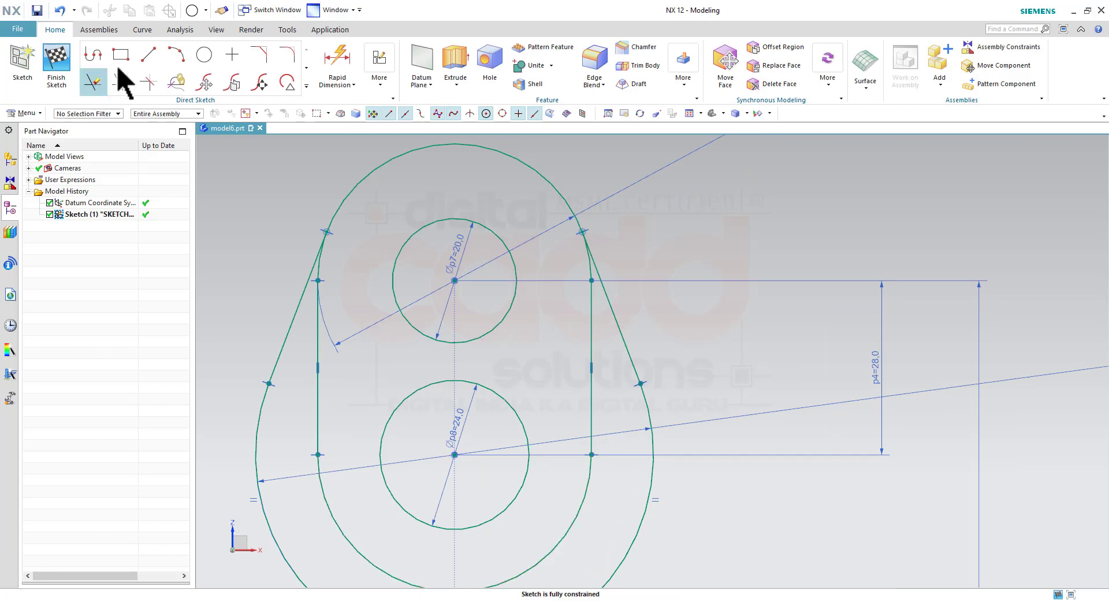
Draw a stepped line from the Ø20 circle's right quadrant down, right, then down to the Ø24 quadrant
left_click(92, 58)
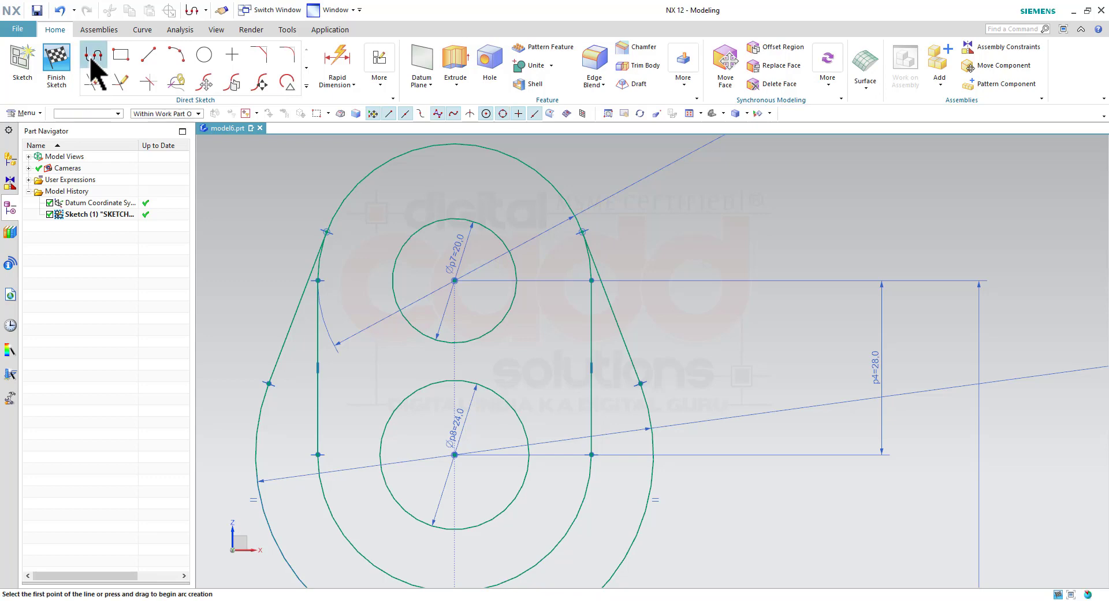
scroll(592, 421, "up", 1)
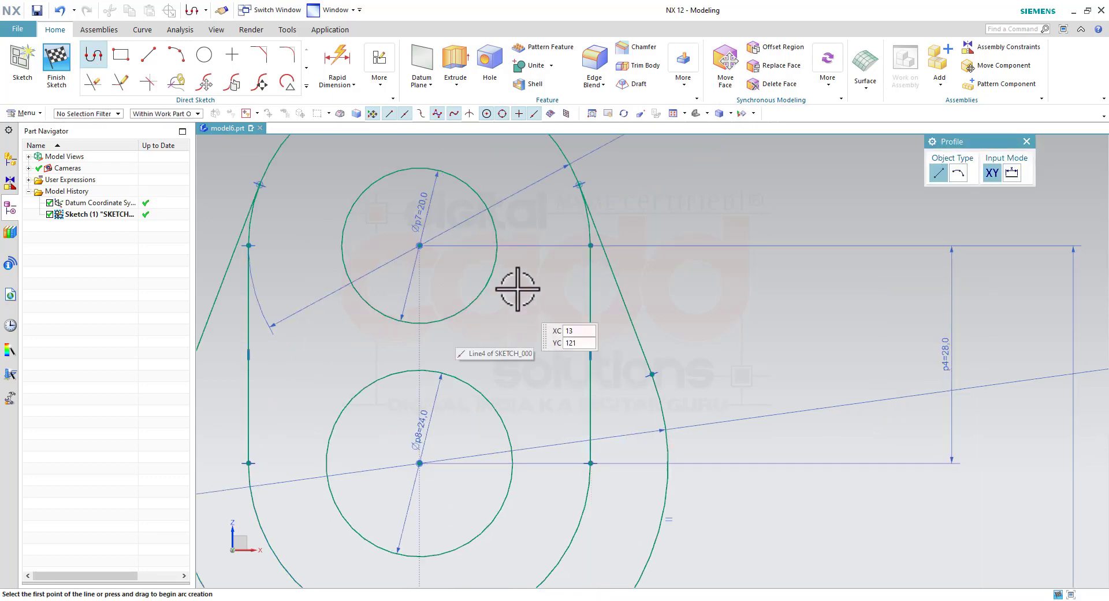
left_click(496, 245)
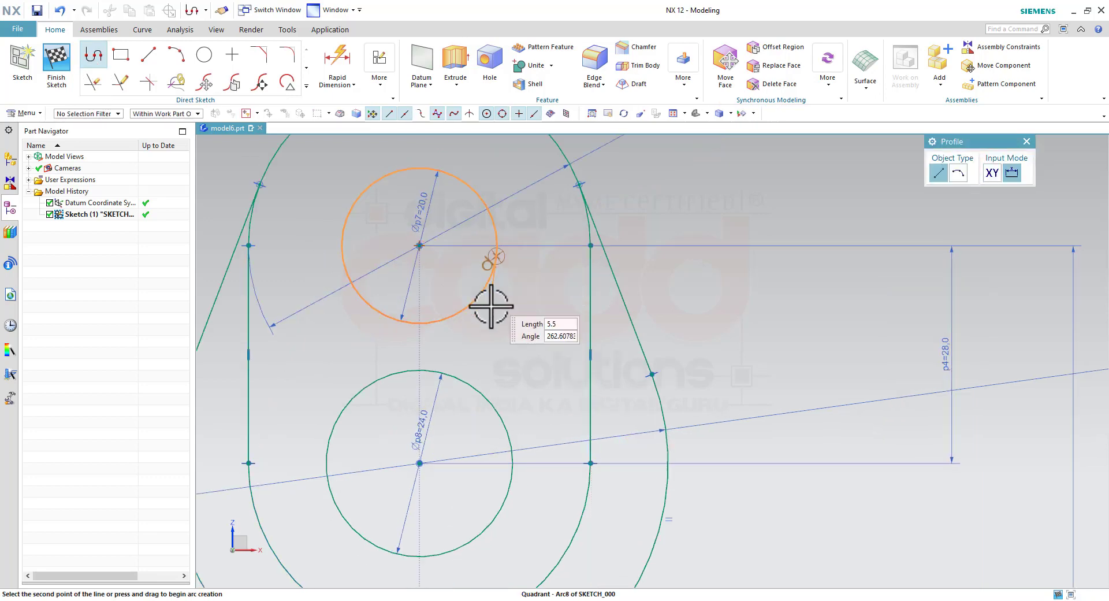
left_click(497, 354)
left_click(516, 354)
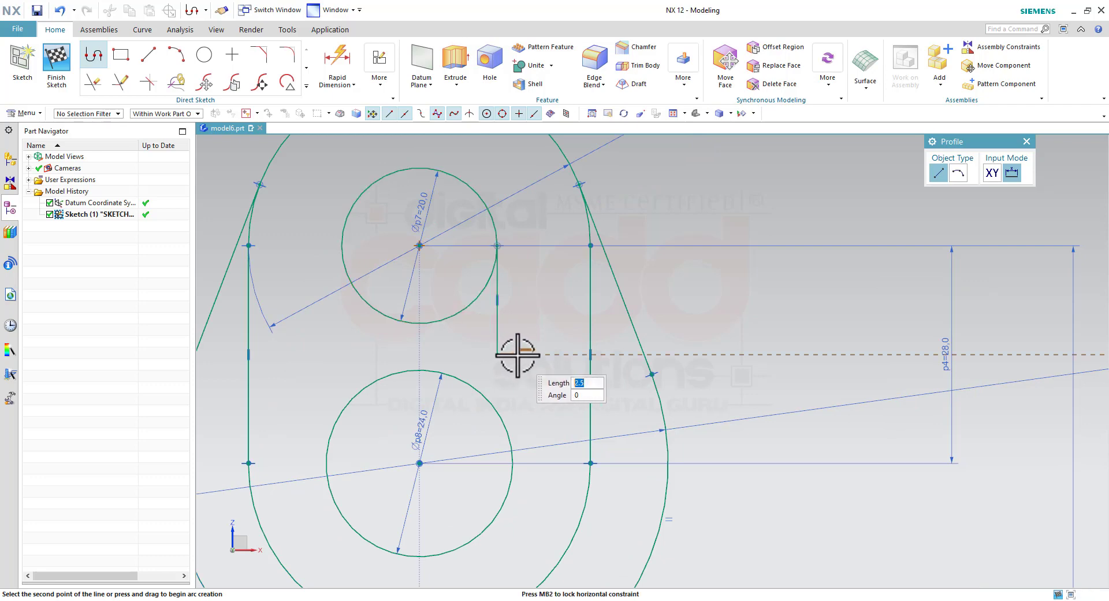
left_click(513, 463)
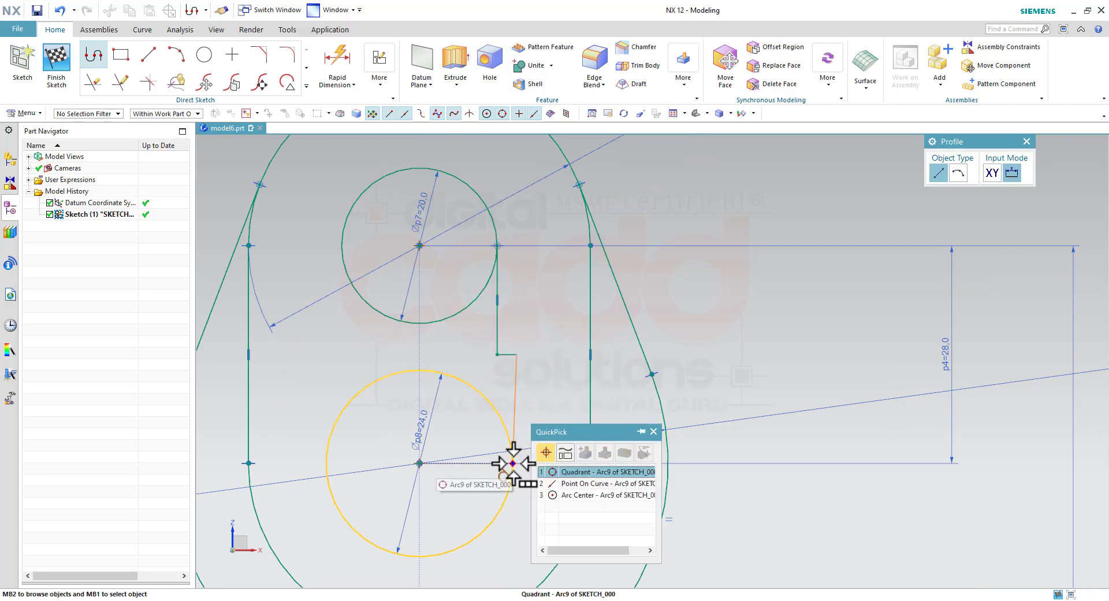
left_click(553, 475)
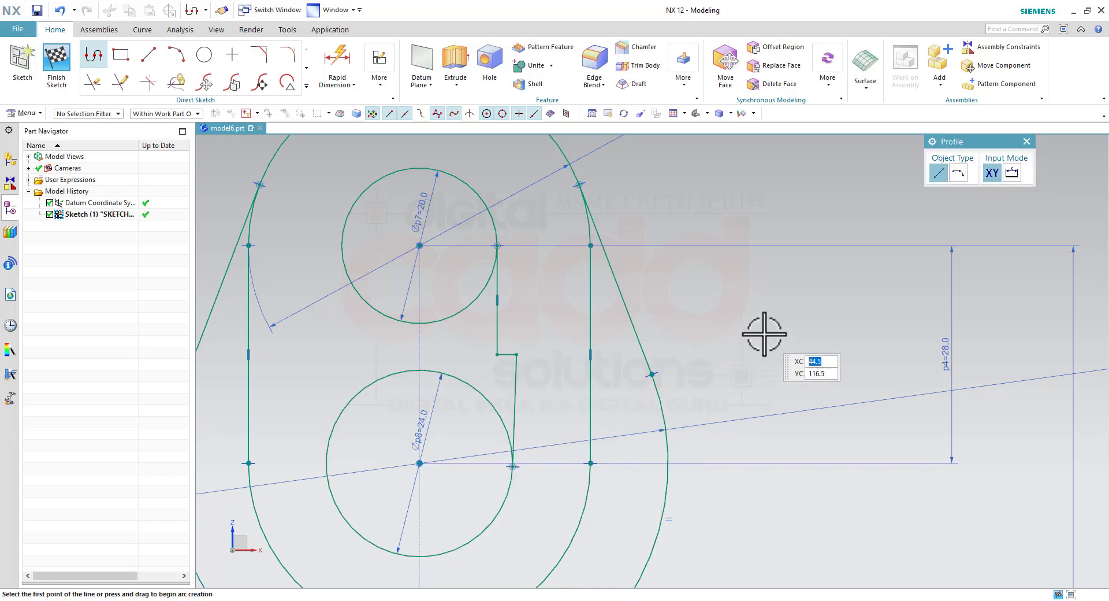
key("Escape")
scroll(515, 471, "up", 1)
Constrain the last line segment vertical and check the drawing's step dimensions
left_click(515, 361)
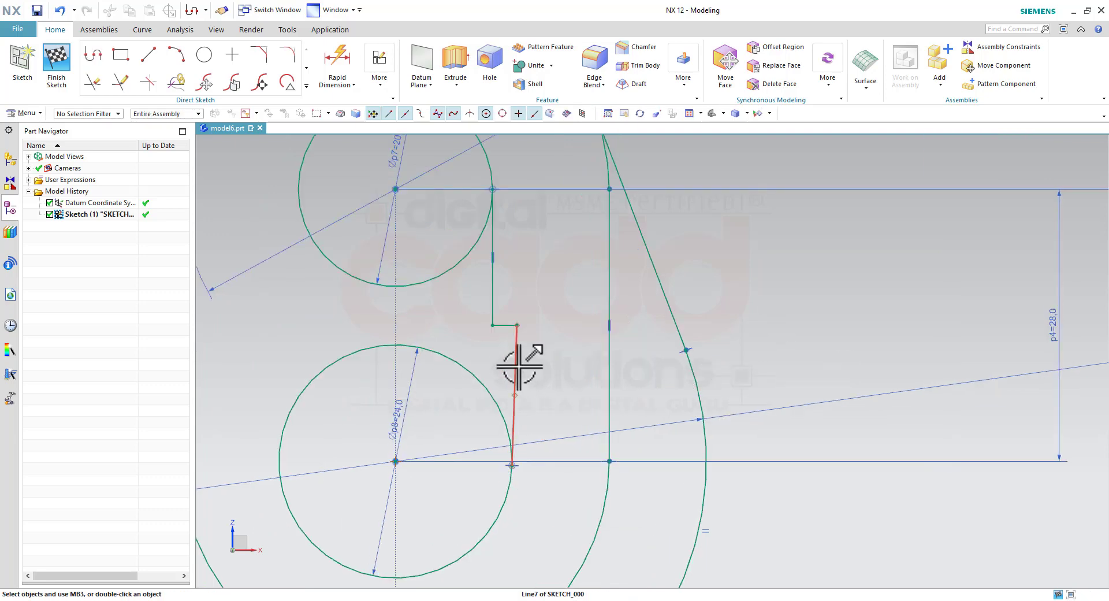
left_click(683, 328)
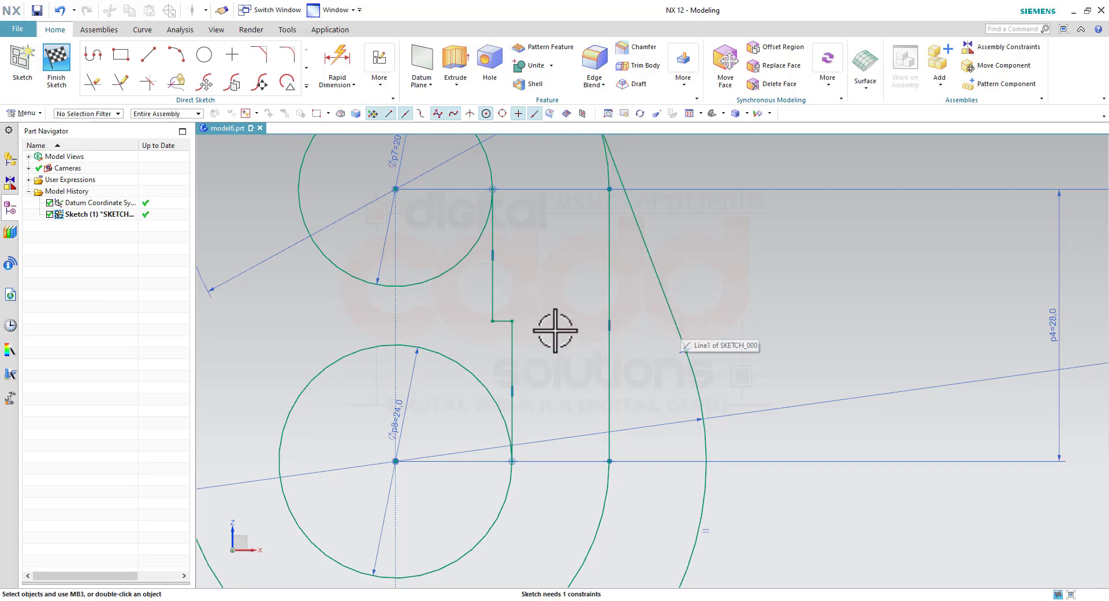
scroll(552, 328, "down", 1)
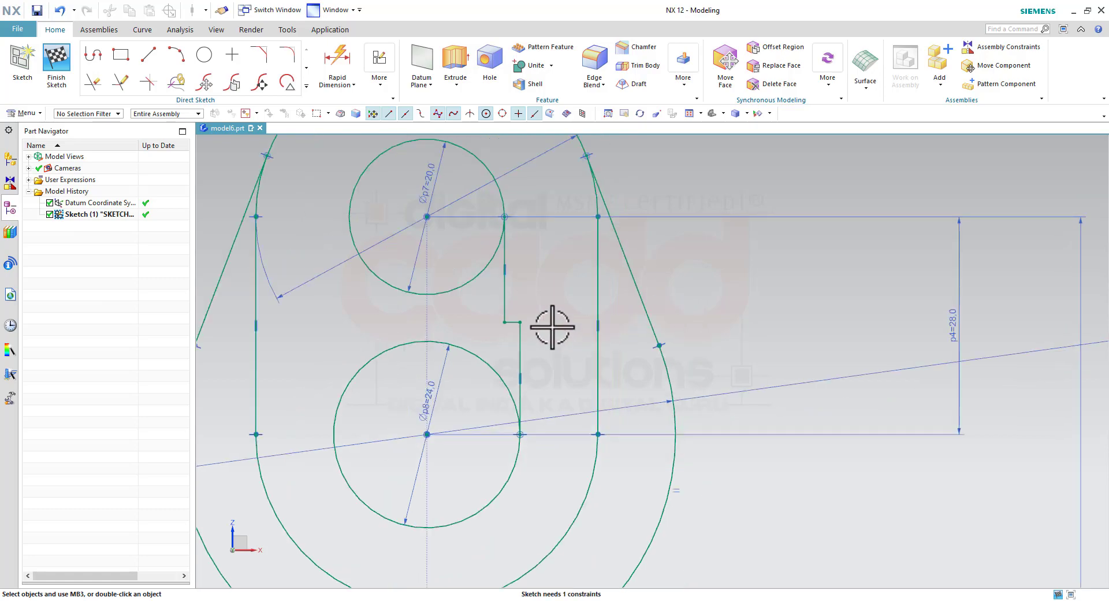
key("alt+Tab")
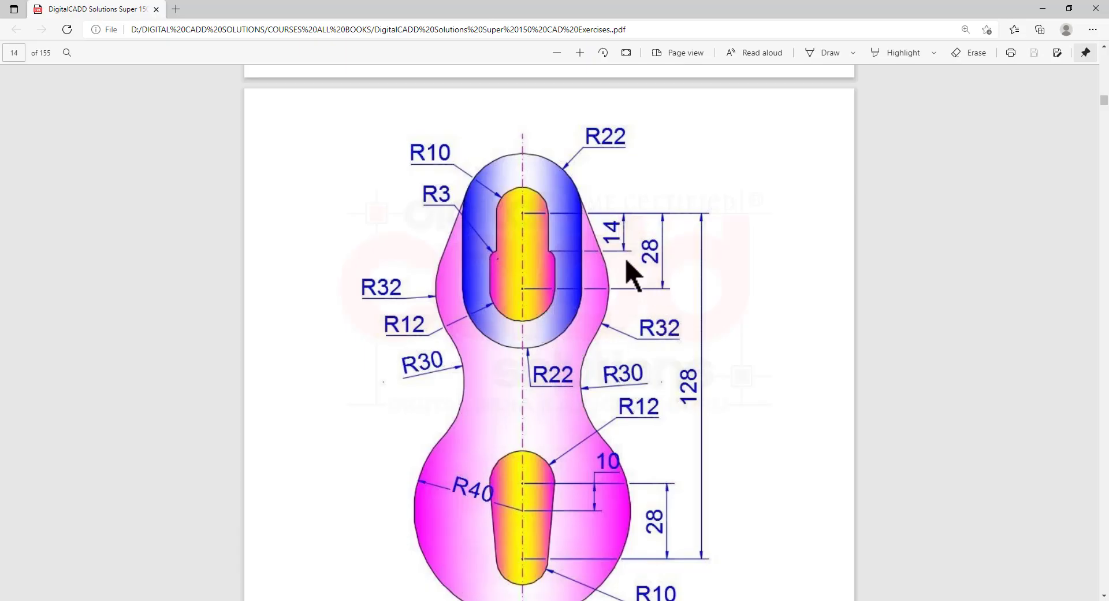
key("alt+Tab")
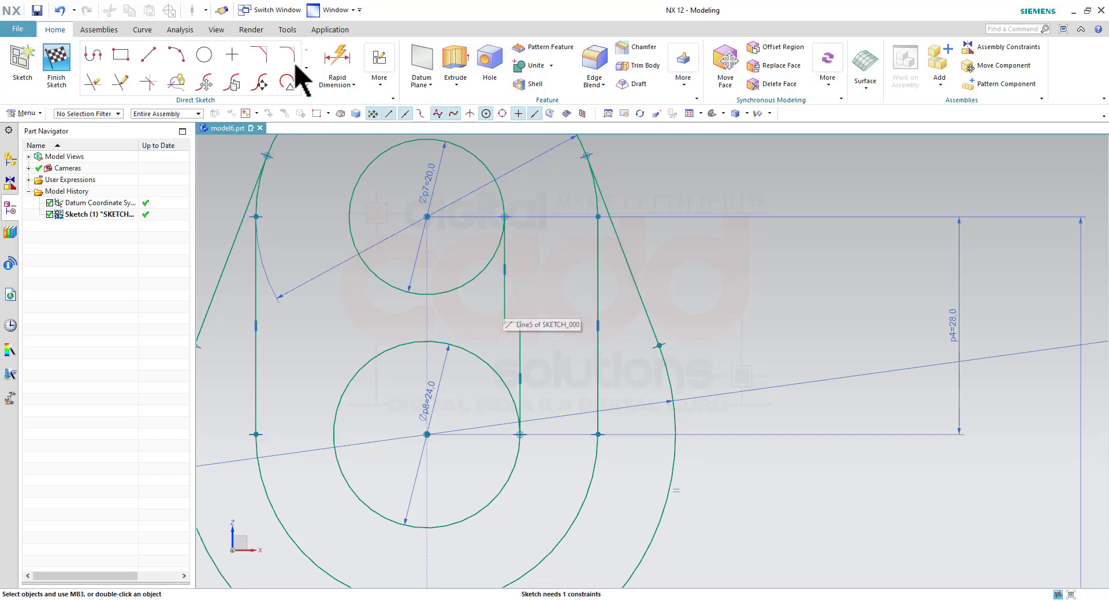
Dimension the step 14 below the Ø20 circle's centre (p9=14.0)
left_click(337, 63)
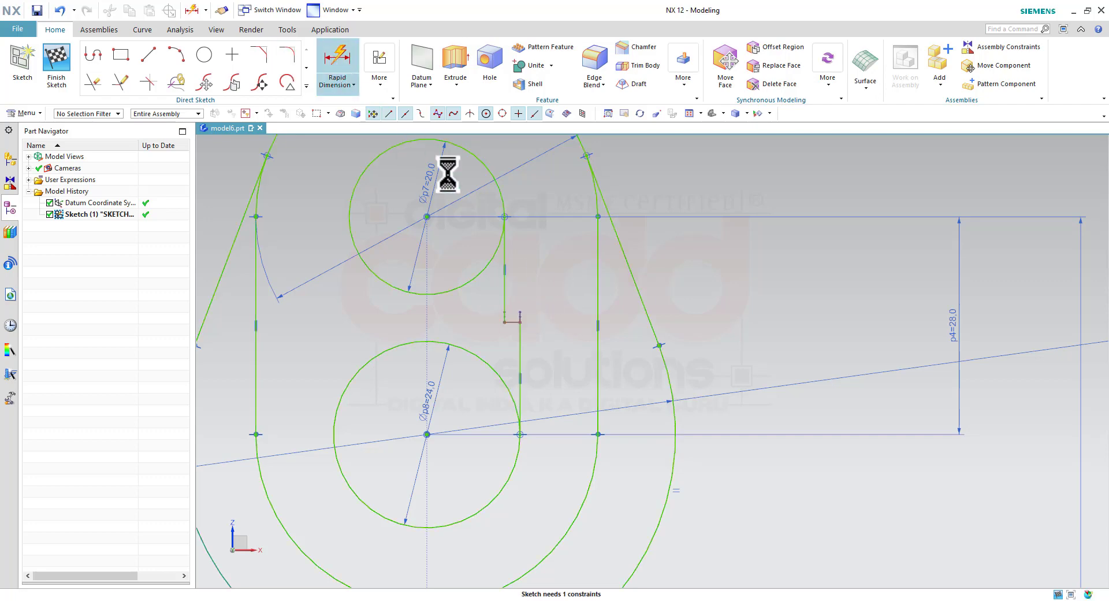
left_click(508, 286)
left_click(720, 279)
type("14")
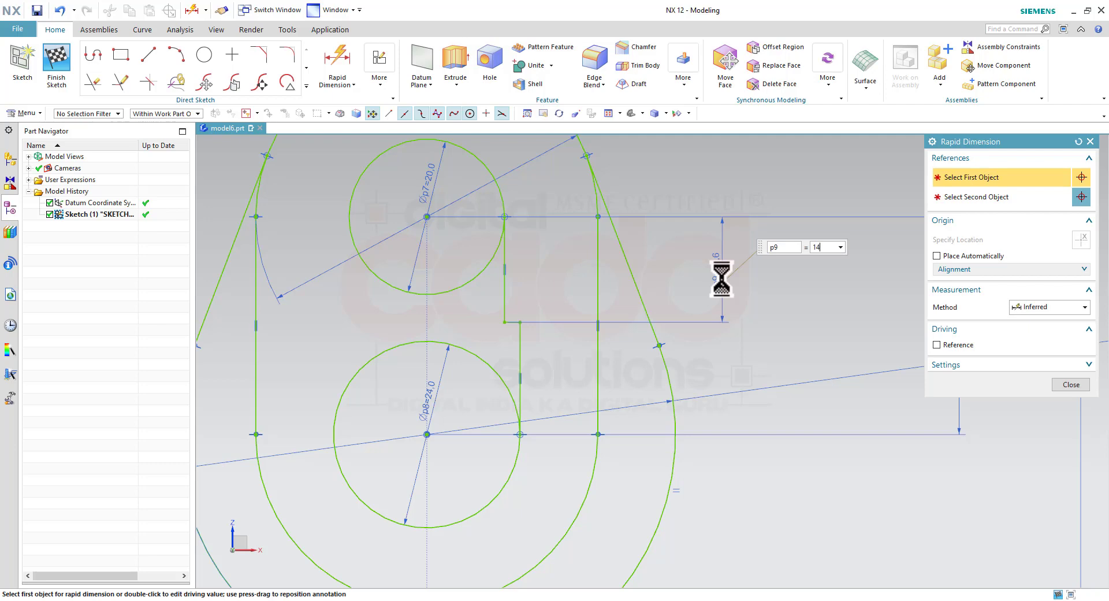
key("Return")
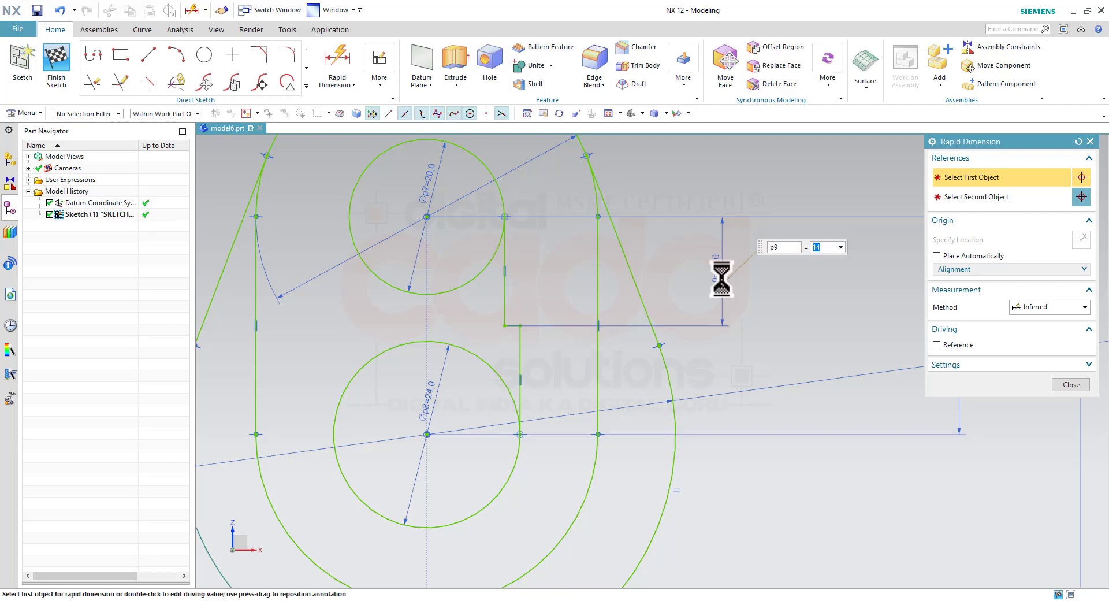
key("Escape")
scroll(508, 453, "up", 1)
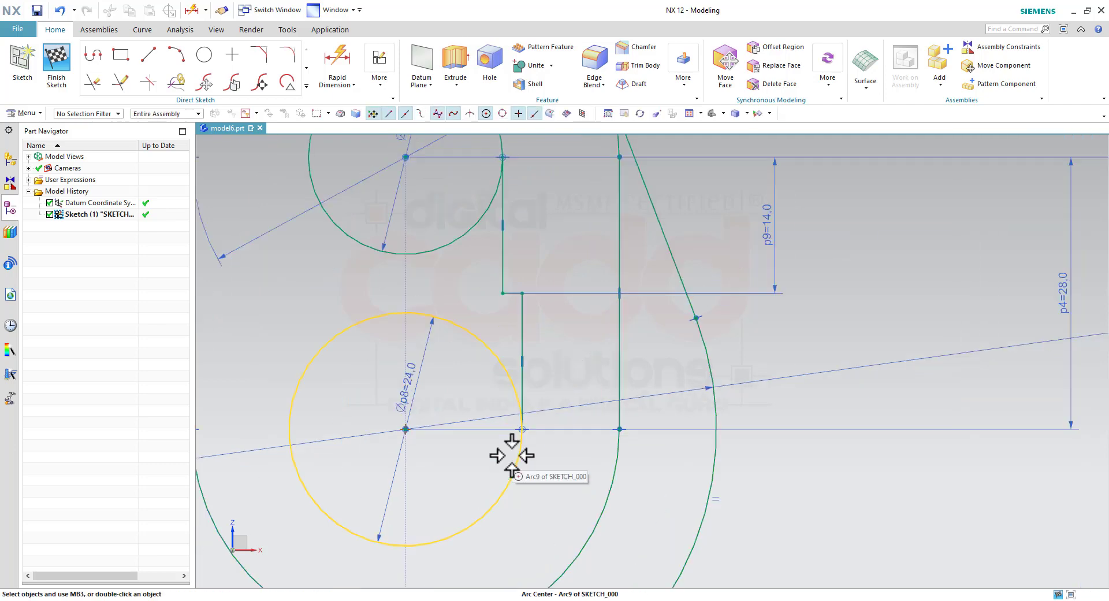
Select the three lines of the stepped slot side
left_click(523, 321)
scroll(506, 295, "up", 1)
scroll(507, 318, "up", 1)
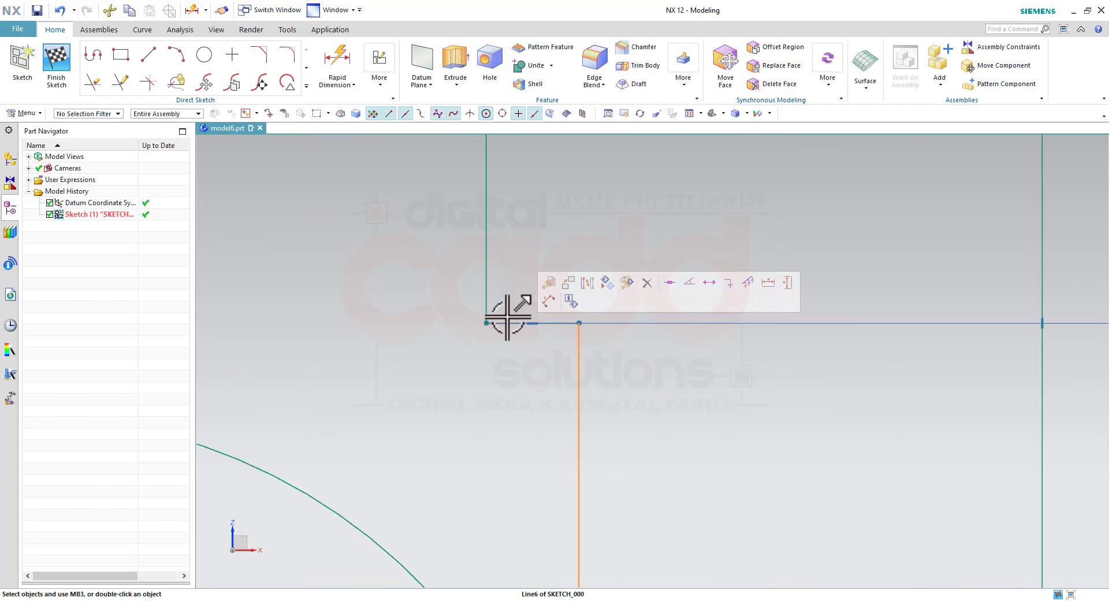
left_click(507, 320)
left_click(485, 287)
scroll(479, 370, "down", 1)
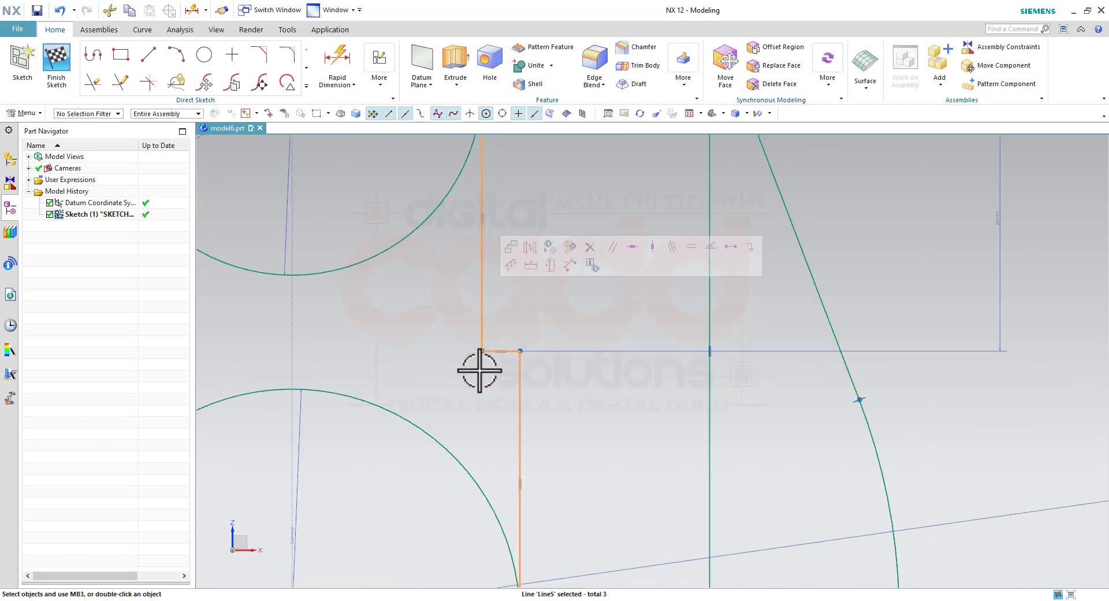
scroll(479, 371, "down", 4)
Mirror the three selected step lines across the sketch's vertical axis
left_click(307, 86)
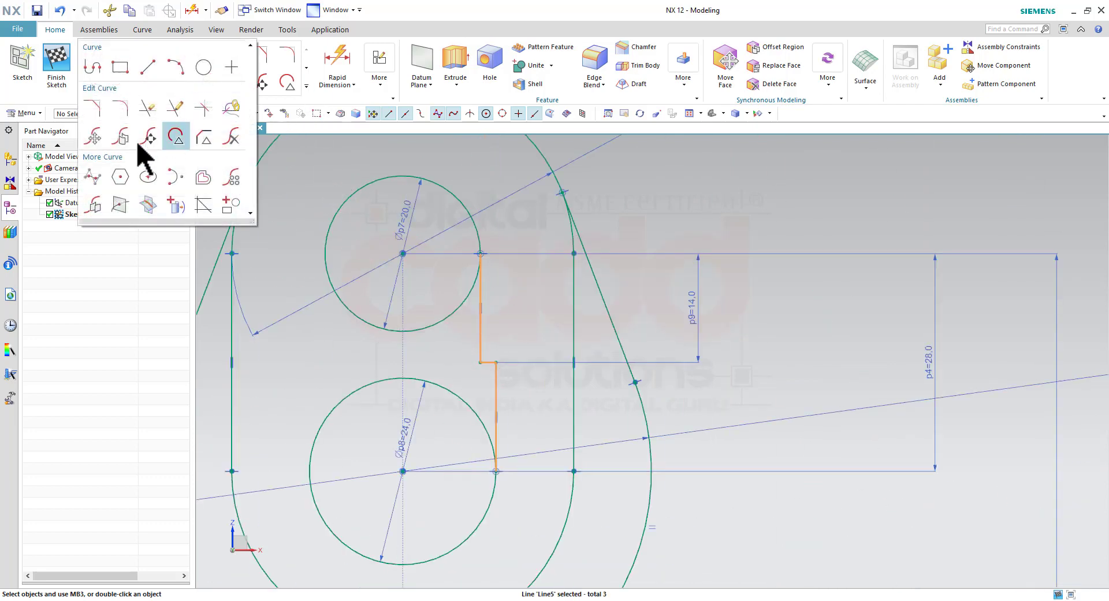
left_click(96, 214)
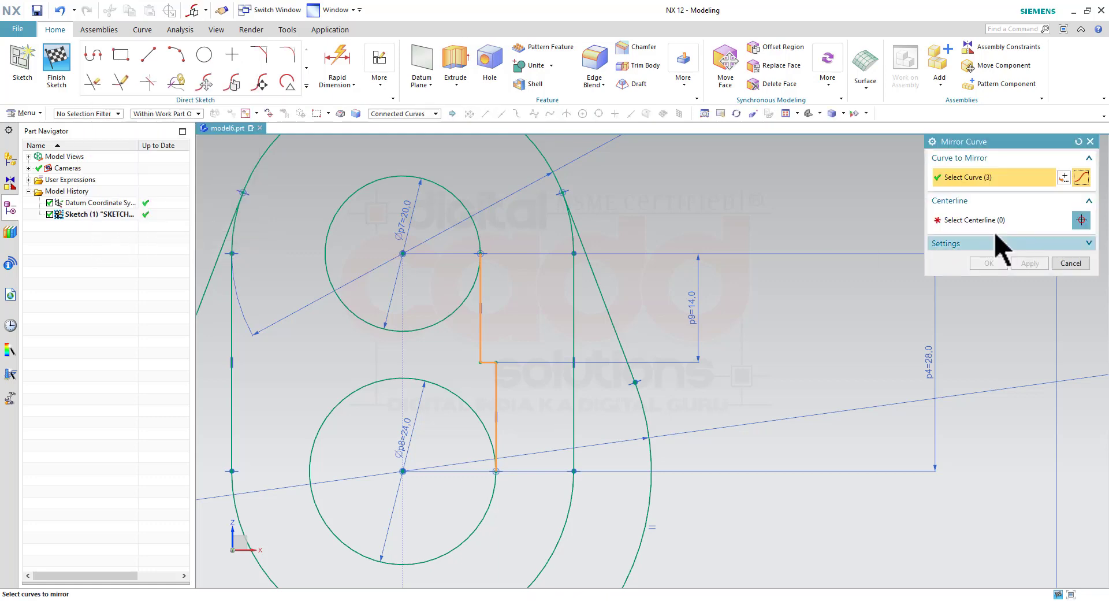
left_click(927, 225)
scroll(681, 377, "down", 4)
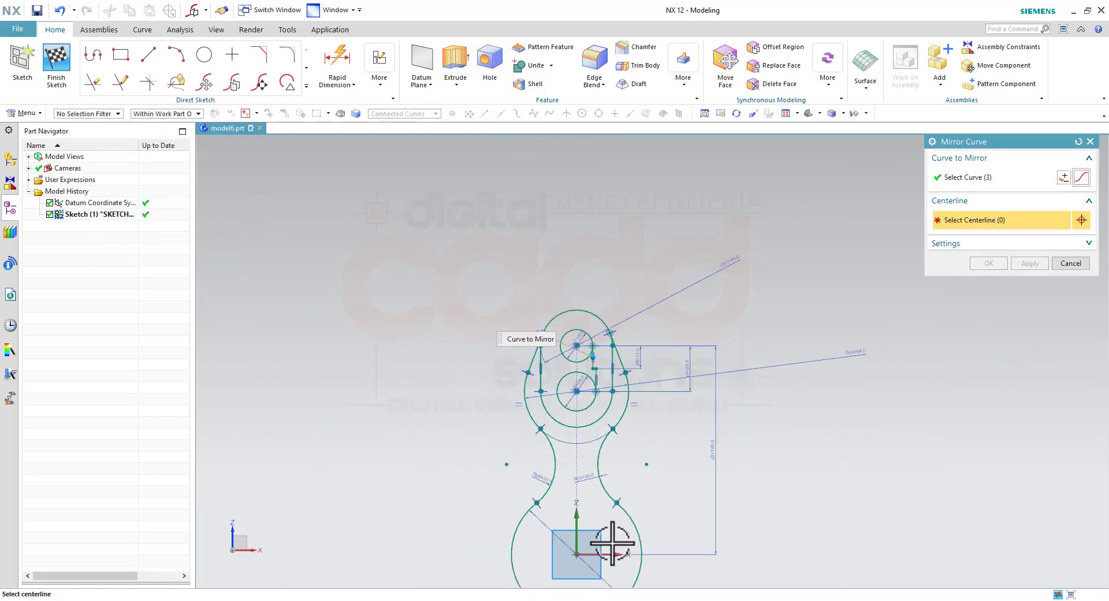
scroll(614, 538, "up", 3)
left_click(523, 530)
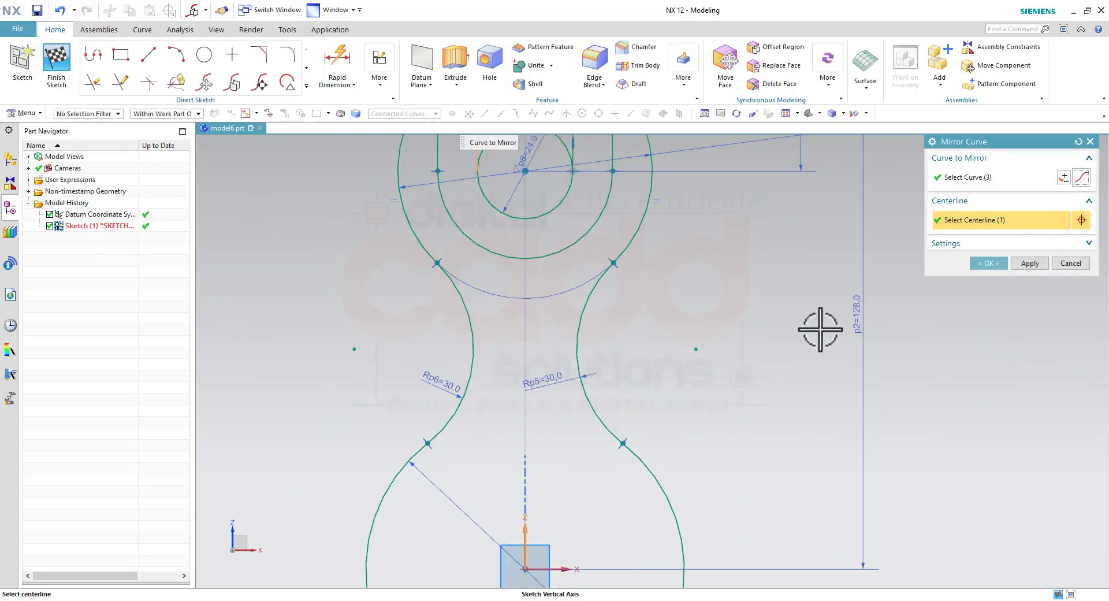
left_click(989, 264)
scroll(502, 346, "down", 3)
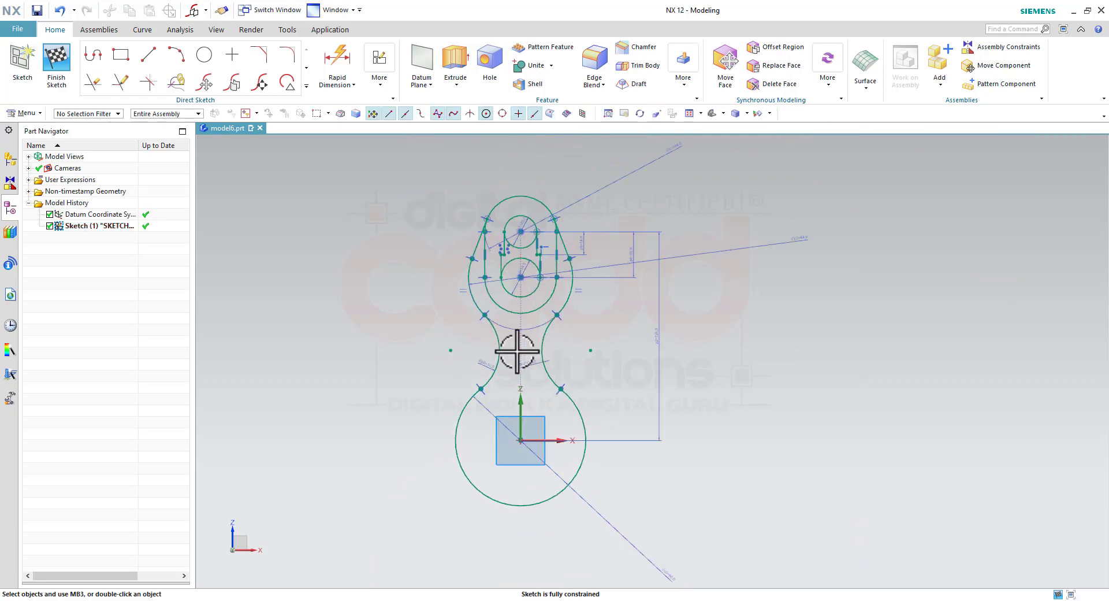
scroll(525, 241, "up", 3)
scroll(519, 339, "up", 1)
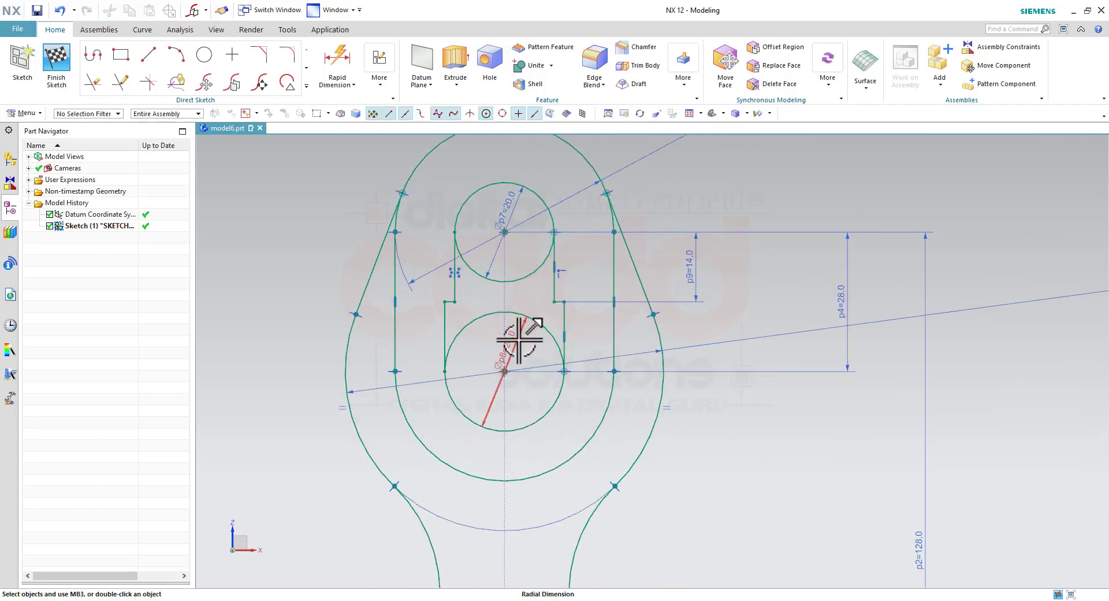
Quick Trim the circle arc crossing the slot
key("t")
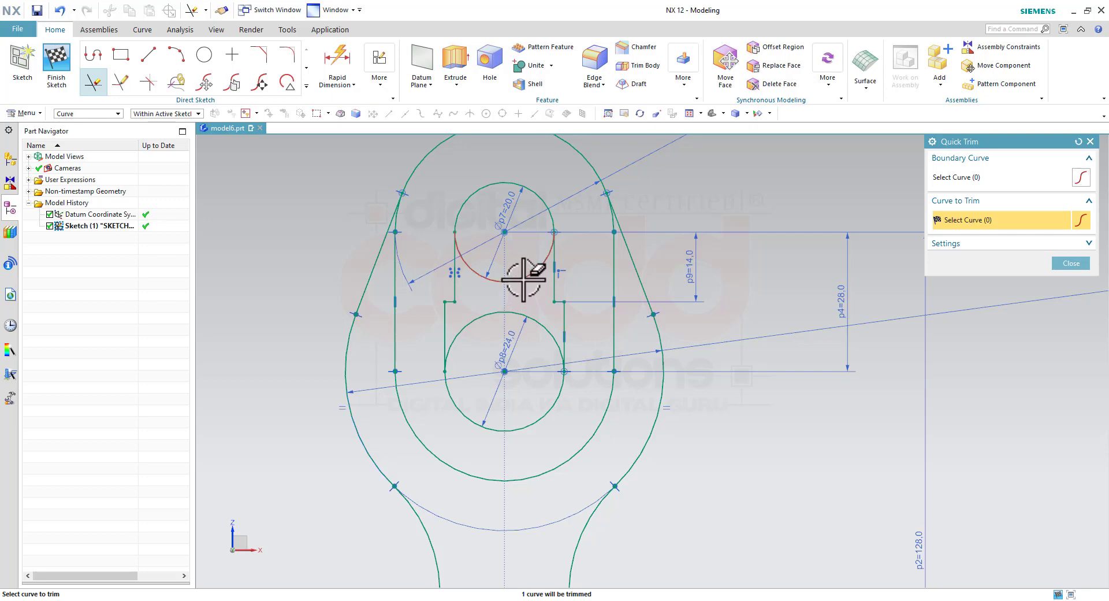
left_click(508, 313)
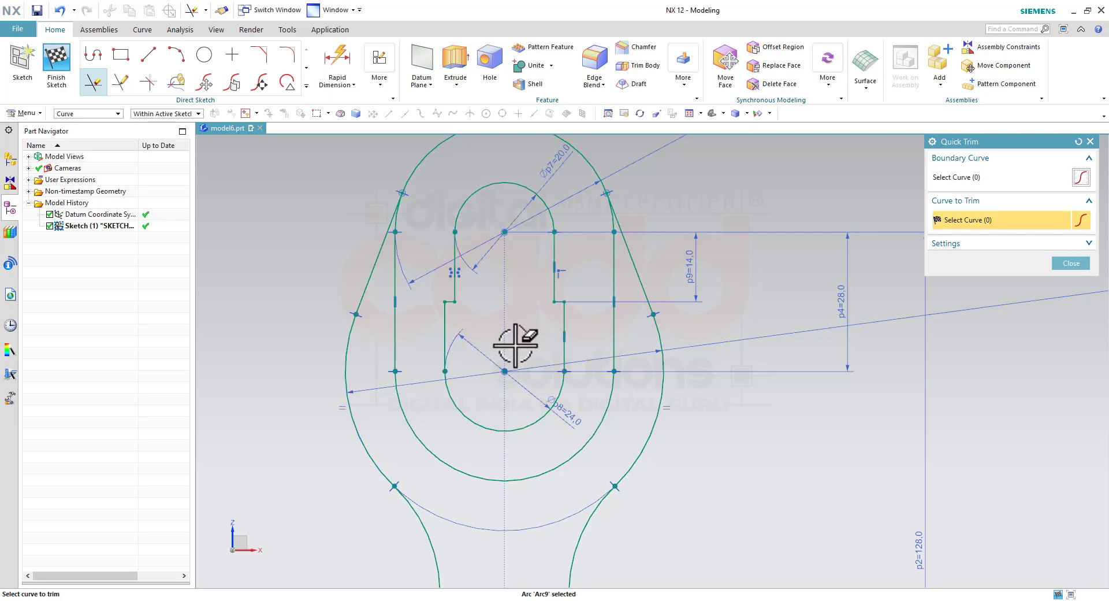
middle_click(511, 345)
scroll(510, 349, "down", 2)
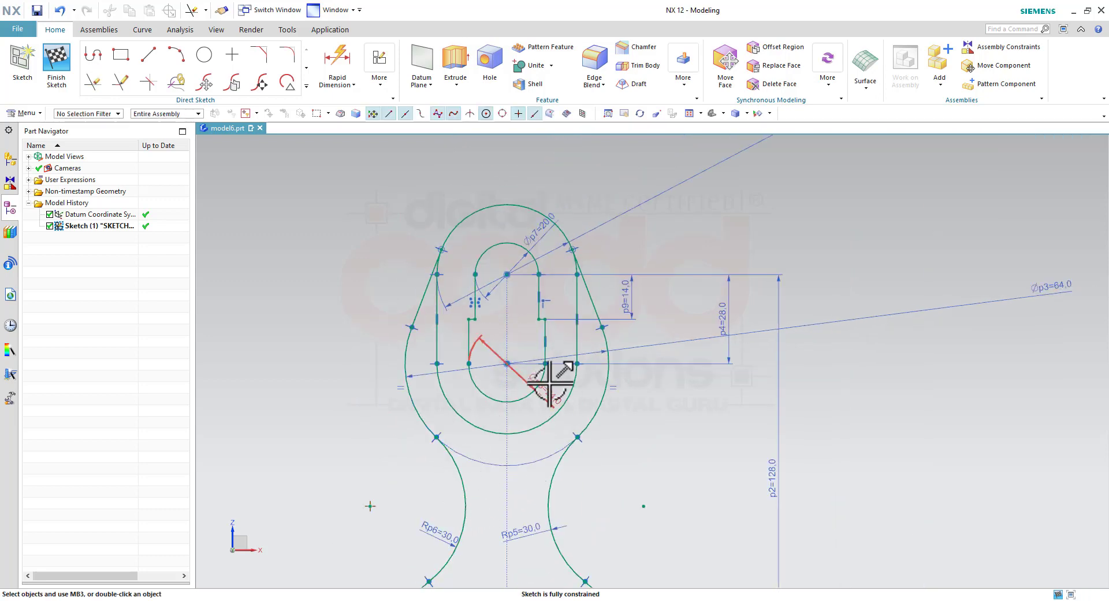
scroll(532, 388, "up", 1)
scroll(542, 205, "up", 1)
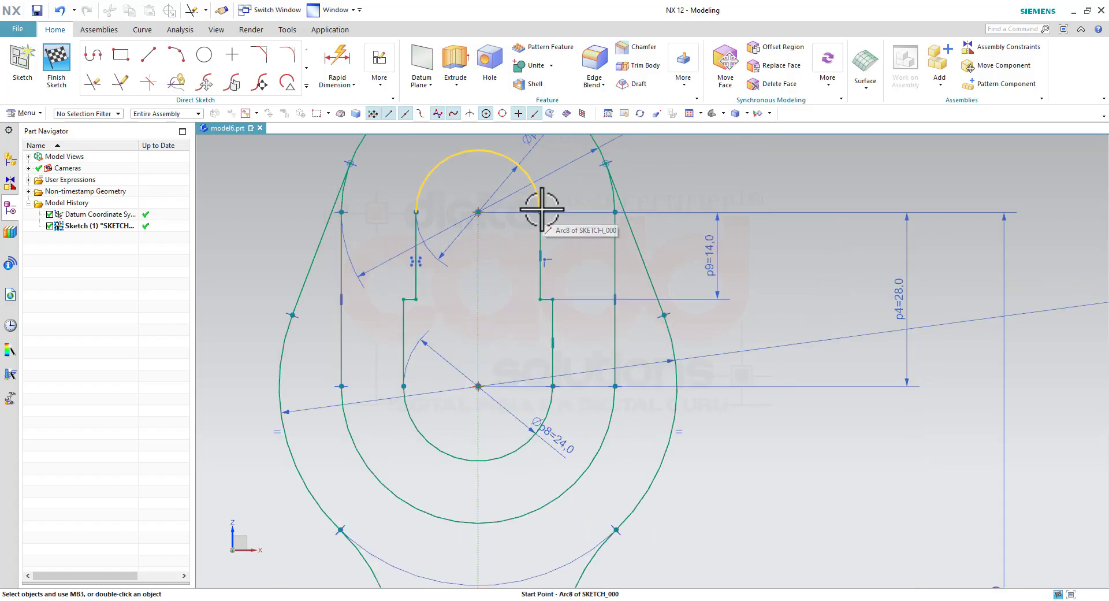
scroll(503, 421, "up", 1)
Compare the trimmed slot against the reference PDF drawing
key("alt+Tab")
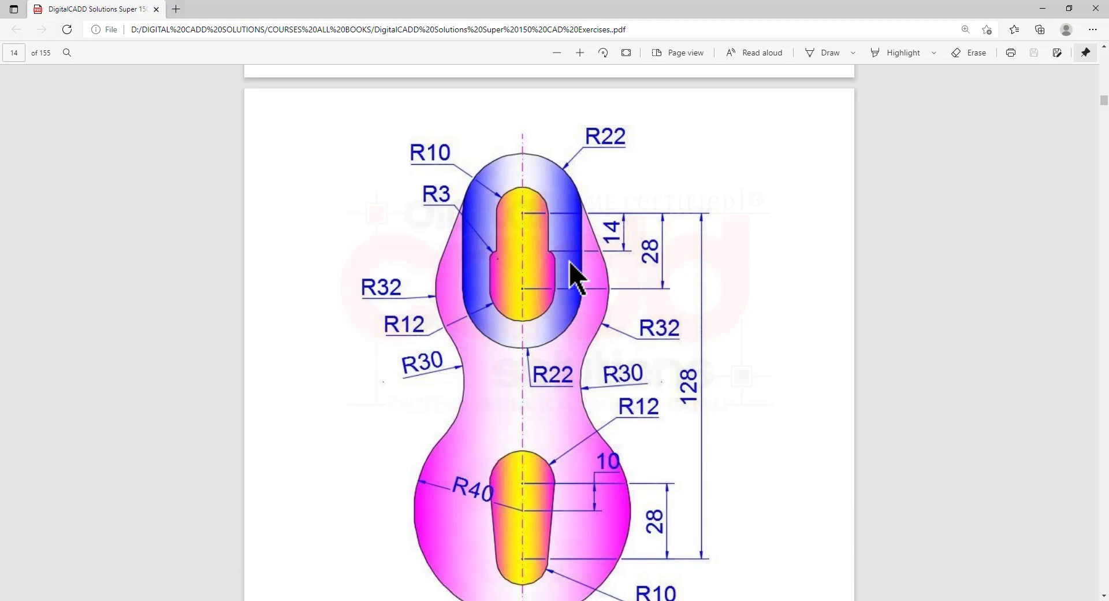
key("alt+Tab")
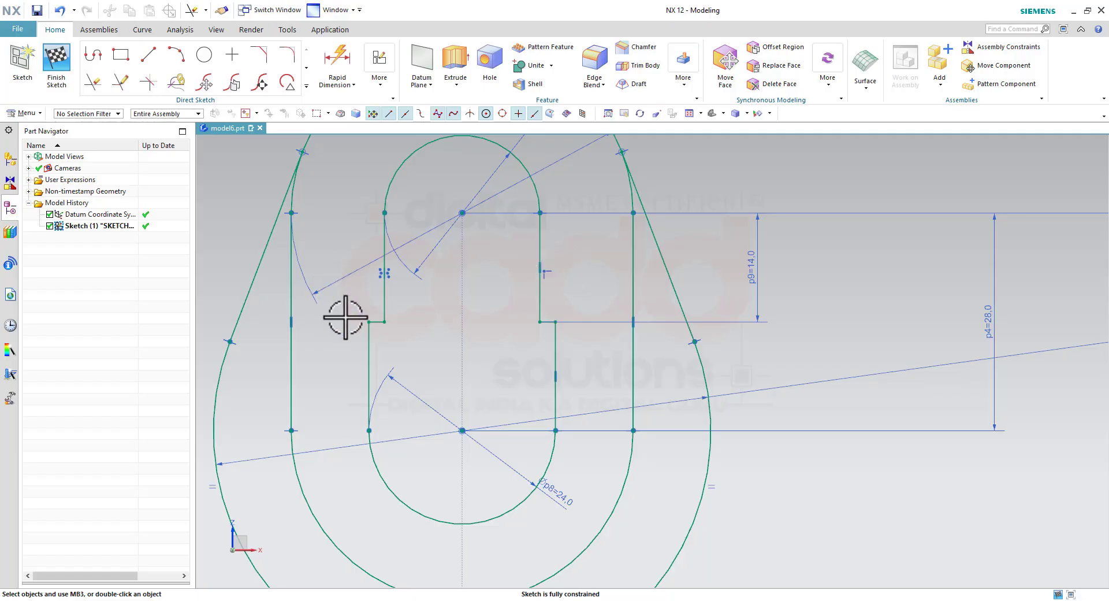
scroll(352, 317, "up", 3)
scroll(434, 342, "up", 1)
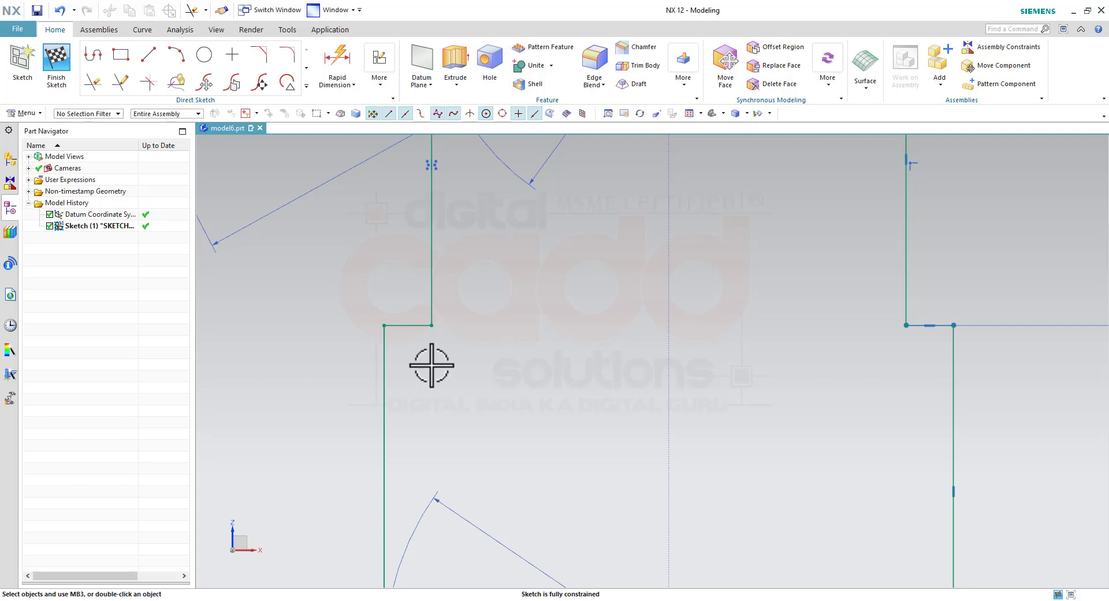
Round the left and right inner step corners with R2 sketch fillets
left_click(287, 55)
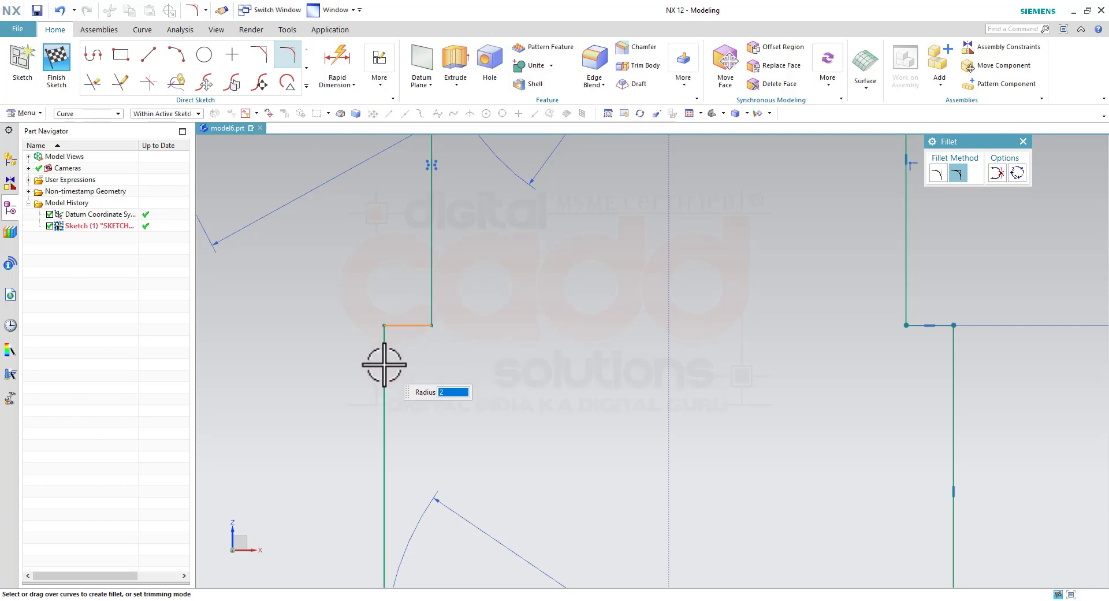
left_click(384, 358)
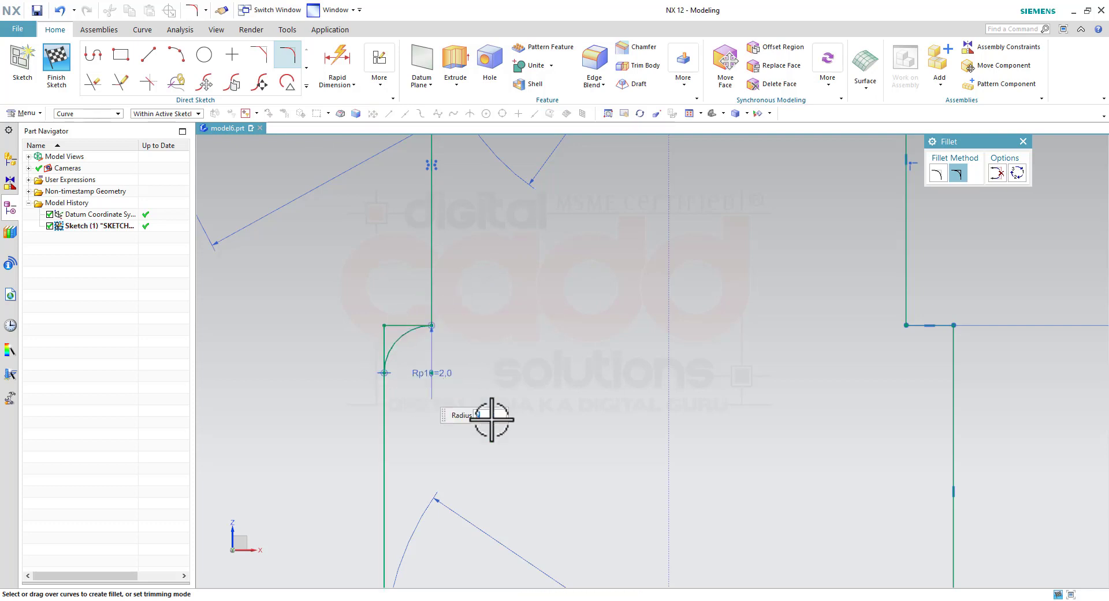
left_click(948, 354)
middle_click(825, 390)
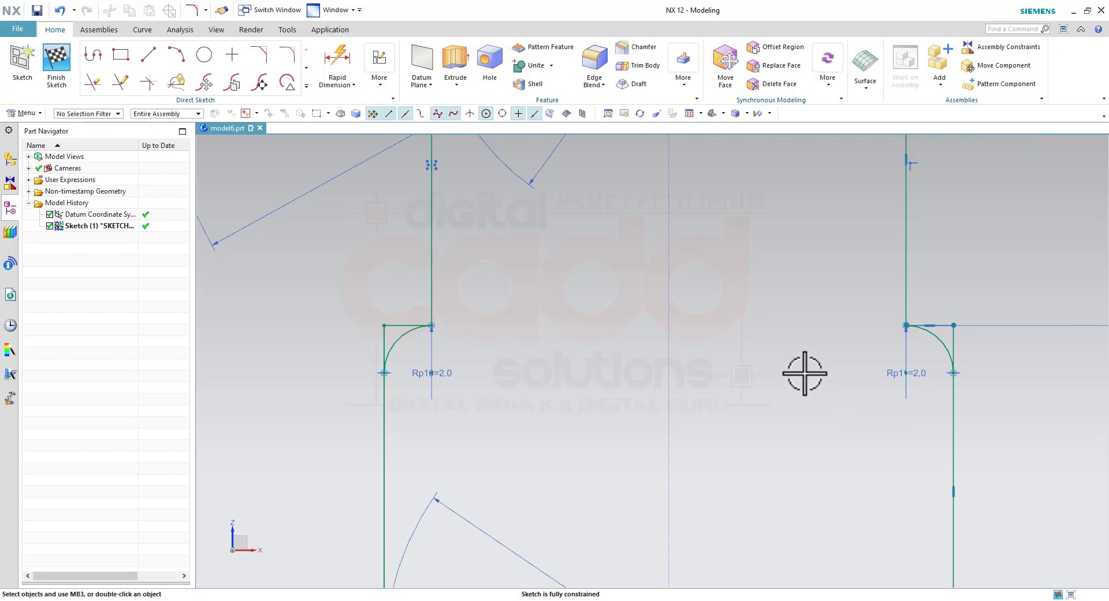
scroll(376, 327, "up", 2)
Delete the leftover short line above the left fillet
left_click(416, 324)
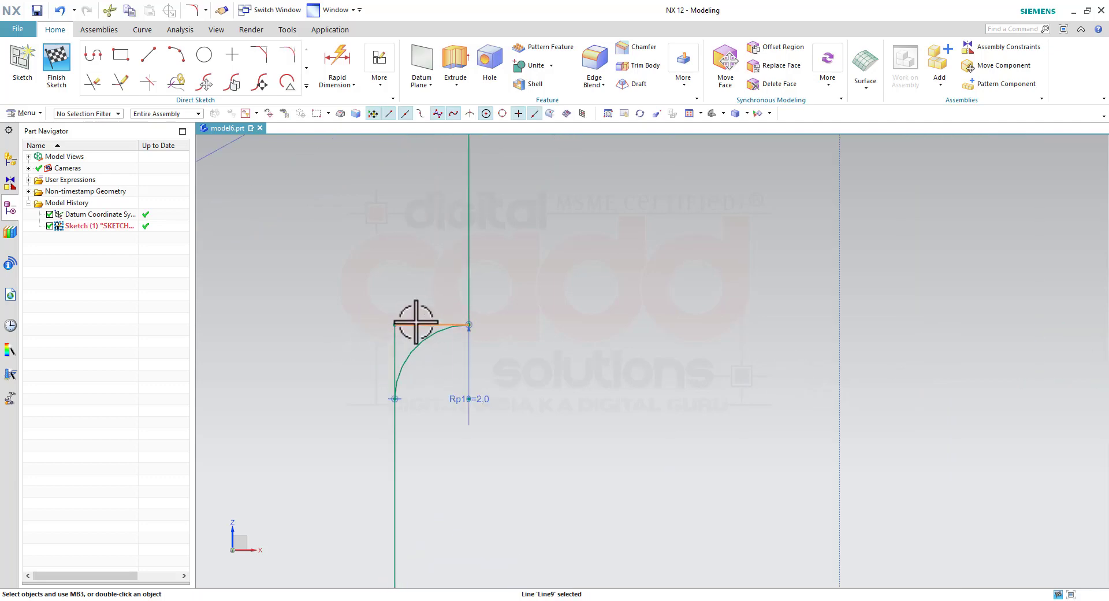
key("Delete")
scroll(635, 362, "down", 3)
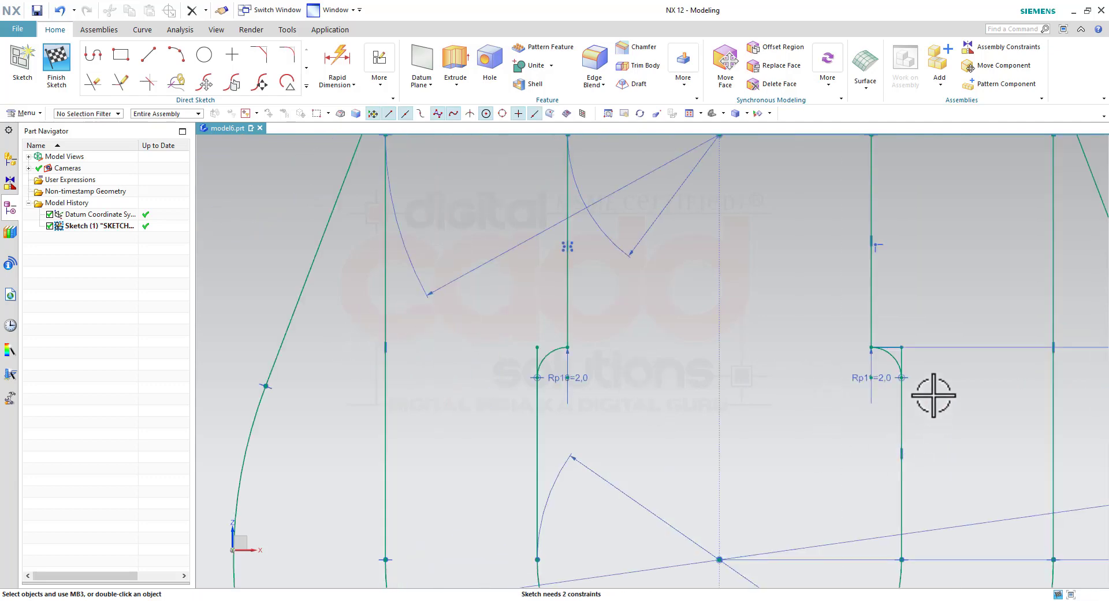
scroll(890, 340, "up", 3)
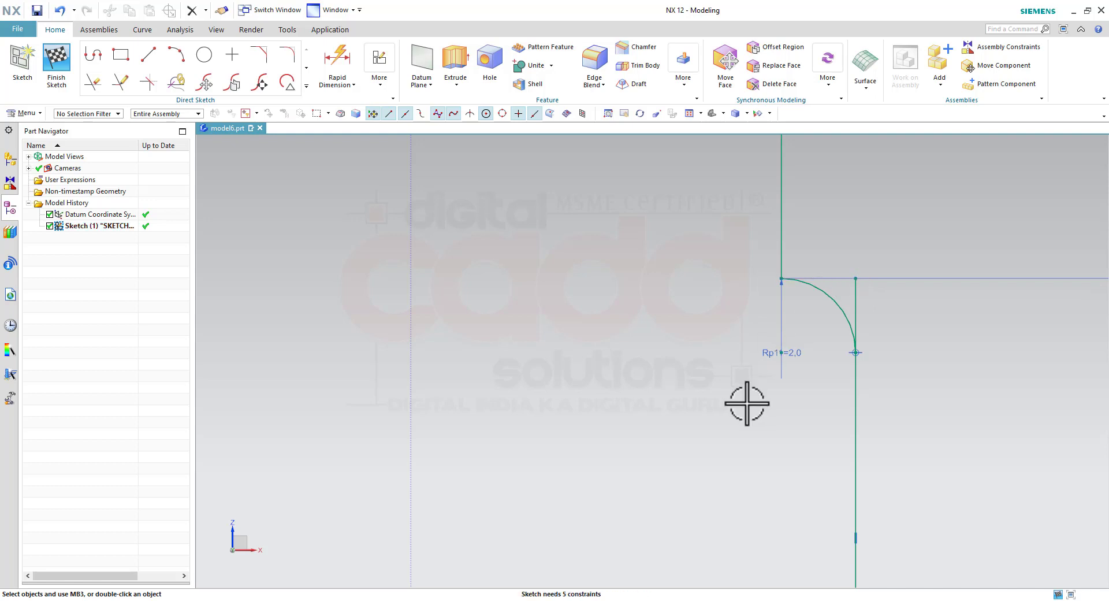
key("r")
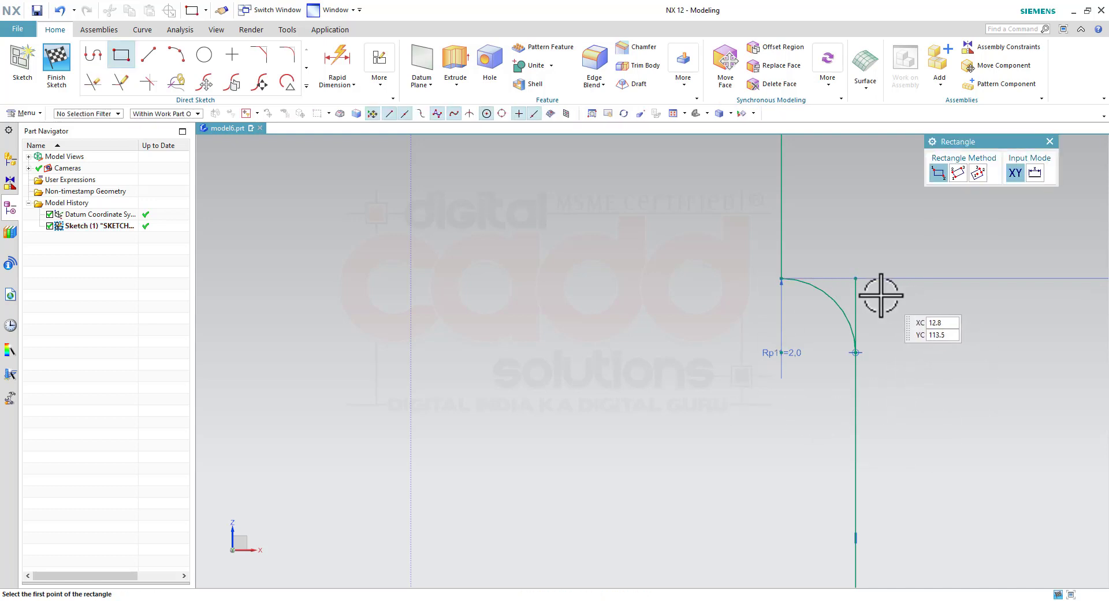
key("Escape")
Move the Rp10 fillet dimension clear of the corner
key("t")
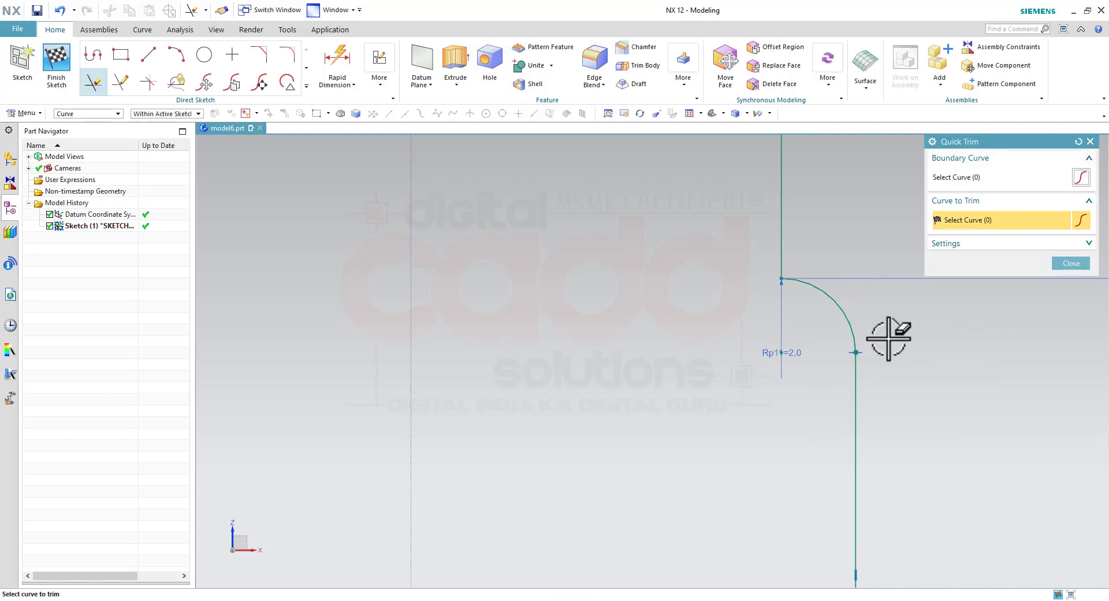
scroll(888, 338, "down", 3)
scroll(520, 341, "down", 2)
scroll(554, 376, "up", 4)
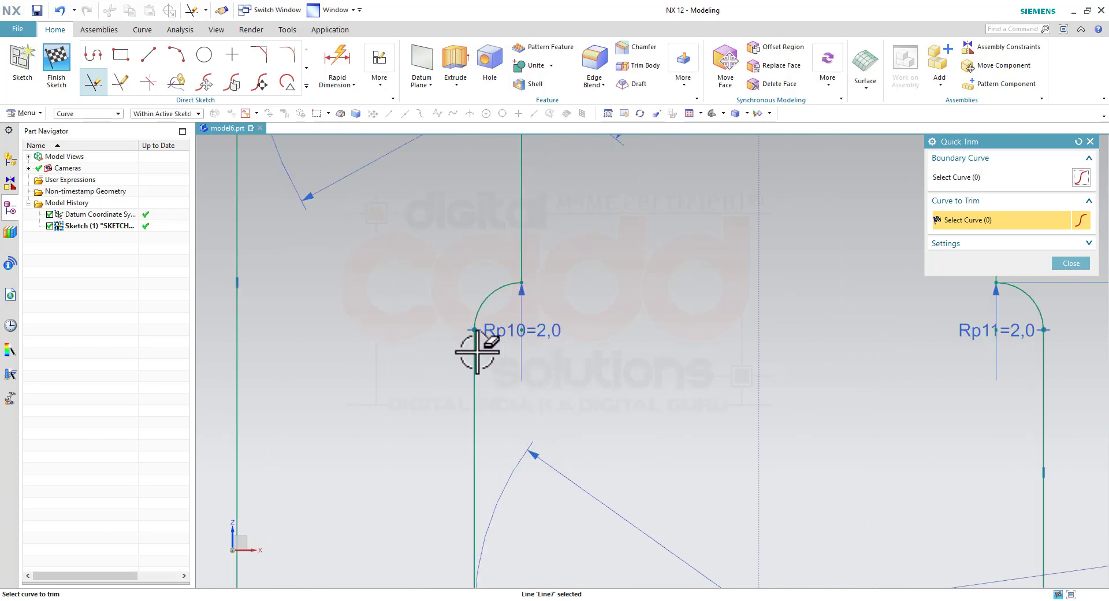
key("Escape")
left_click_drag(523, 330, 428, 256)
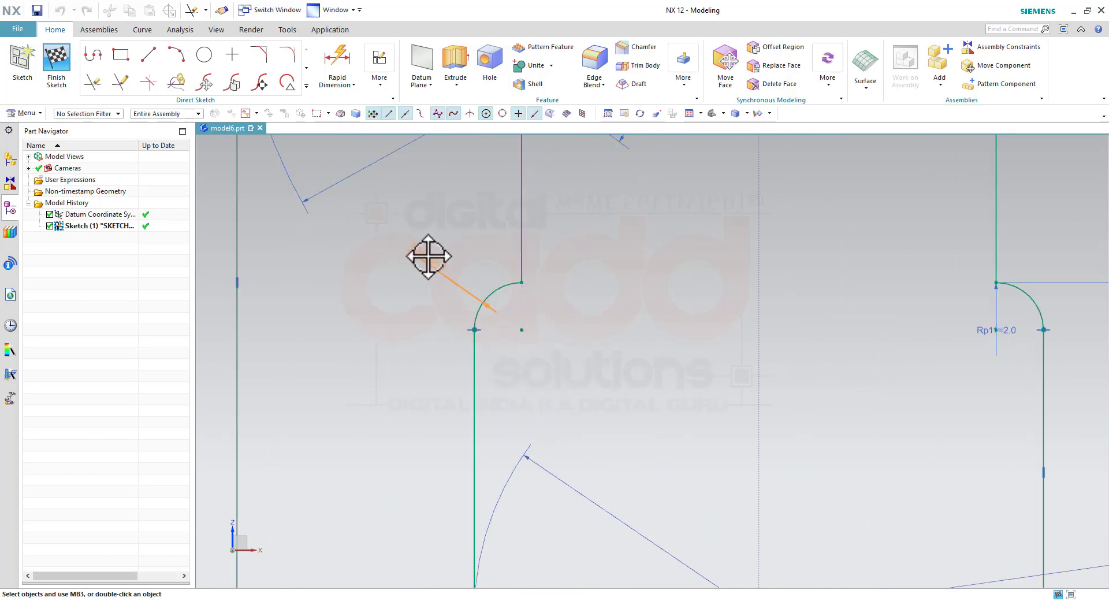
scroll(529, 333, "down", 5)
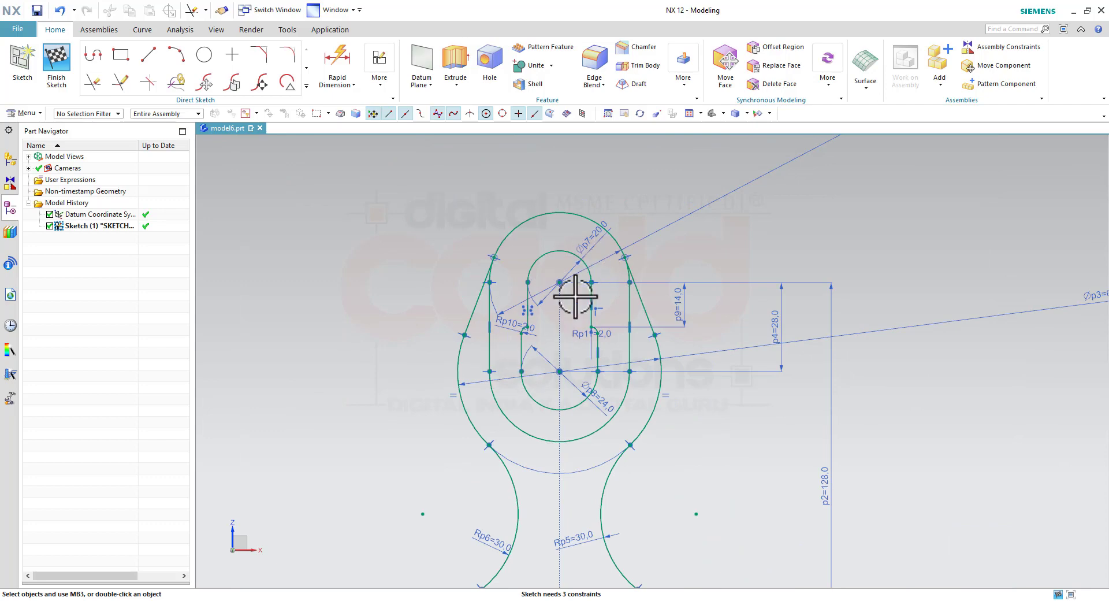
scroll(539, 452, "down", 3)
scroll(549, 469, "up", 3)
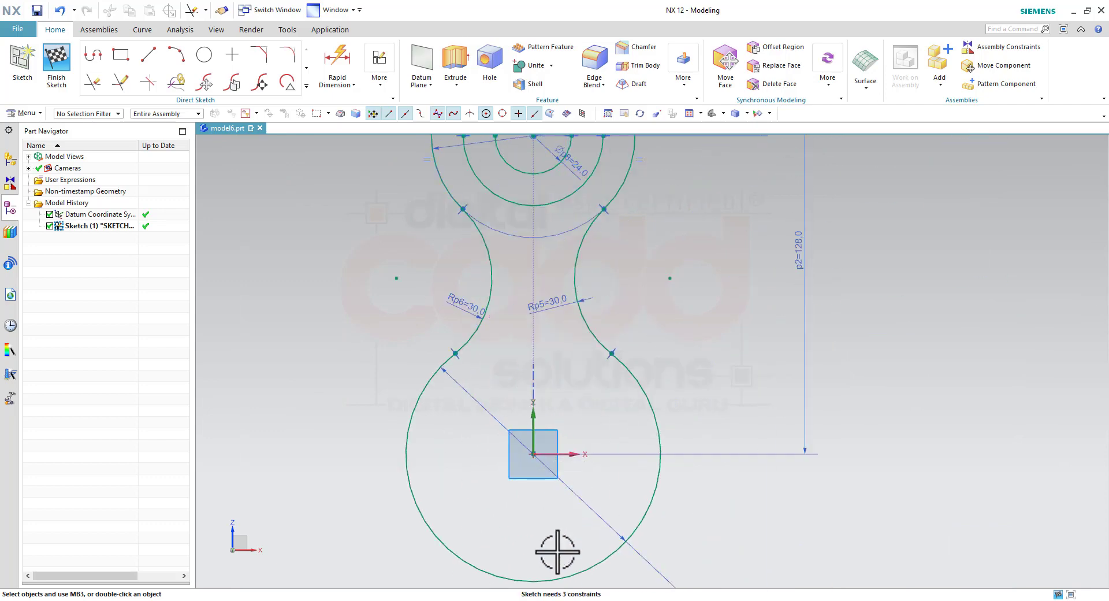
scroll(540, 548, "up", 1)
key("alt+Tab")
scroll(549, 503, "up", 1, "ctrl")
scroll(546, 488, "up", 2, "ctrl")
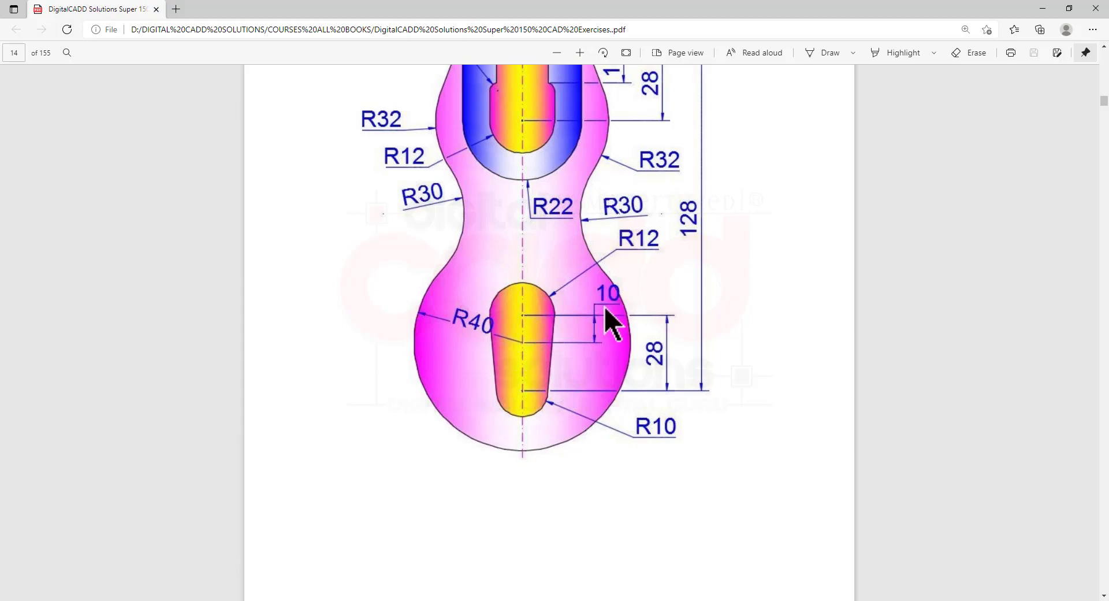
key("alt+Tab")
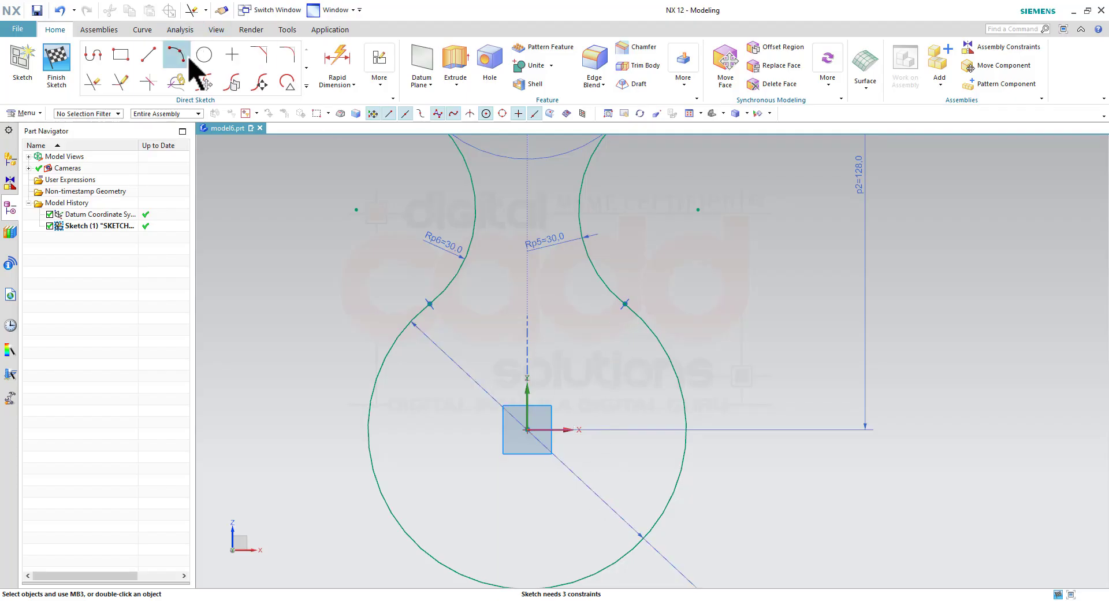
Draw a Ø24 circle above the origin and a Ø20 circle in the lower lobe
left_click(204, 54)
scroll(532, 366, "up", 2)
scroll(513, 359, "up", 2)
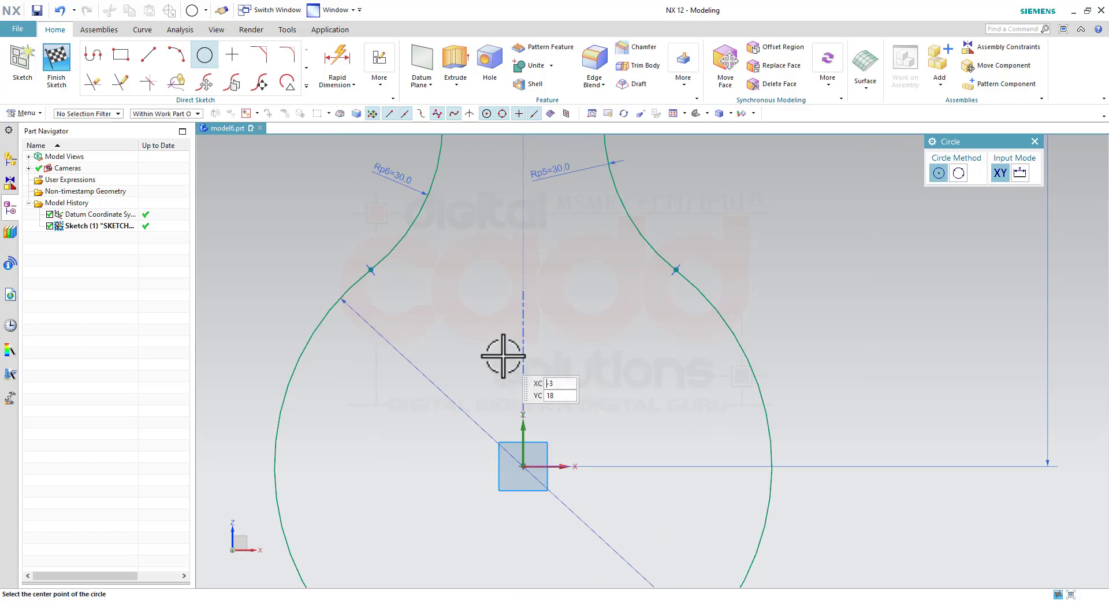
left_click(503, 356)
key("alt+Tab")
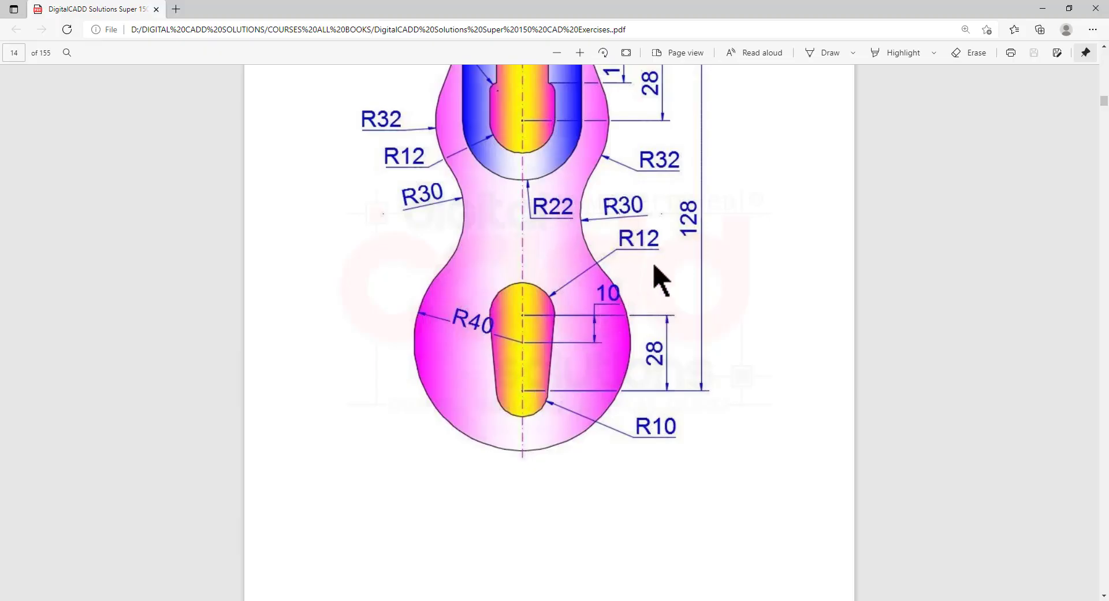
key("alt+Tab")
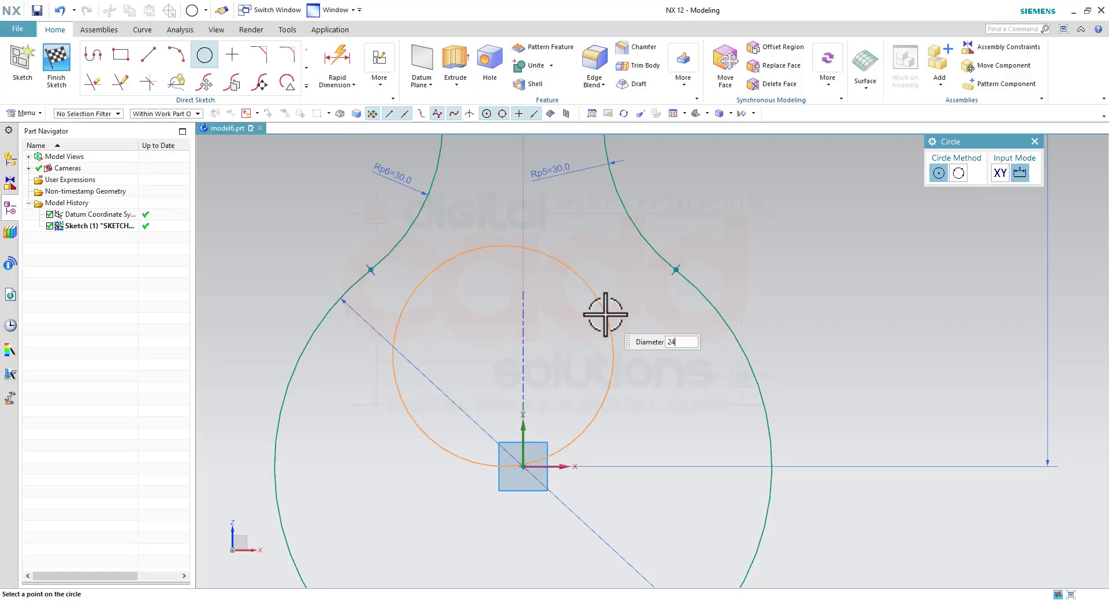
key("Return")
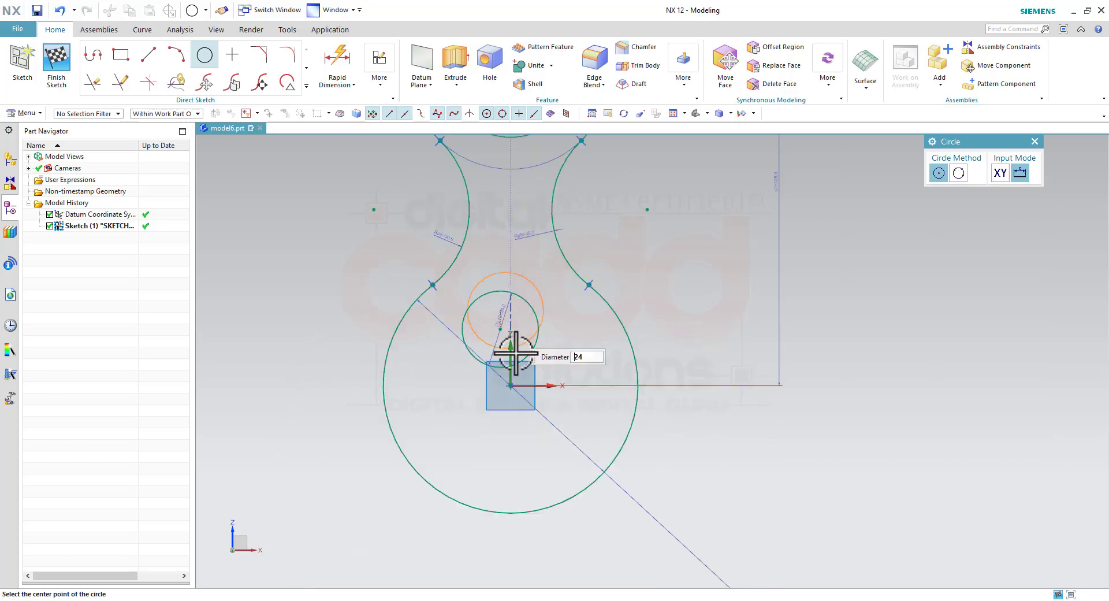
key("alt+Tab")
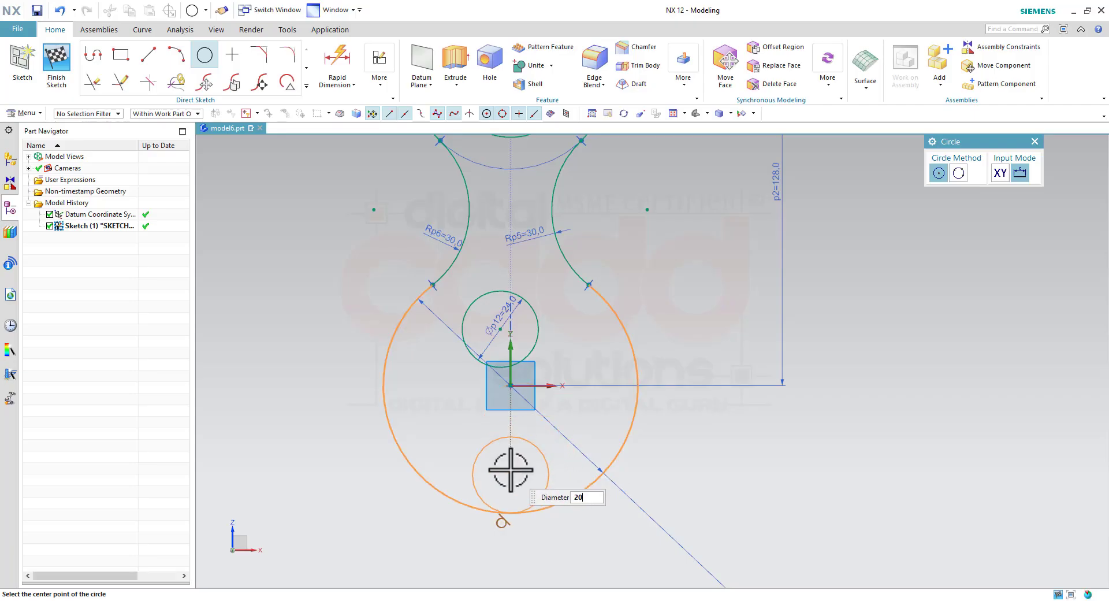
left_click(492, 469)
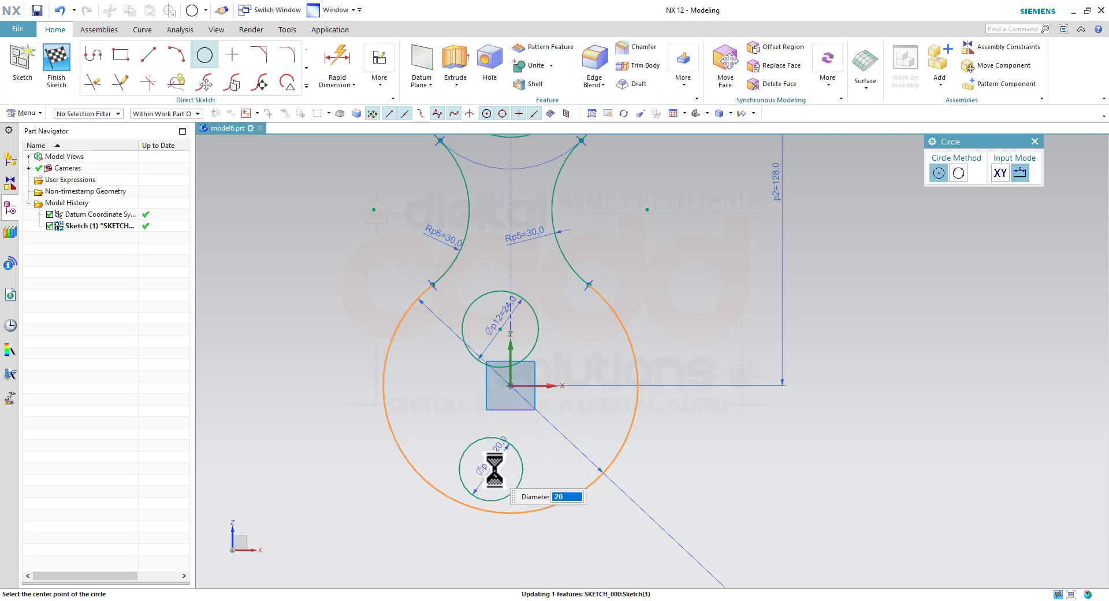
key("Escape")
scroll(628, 495, "up", 2)
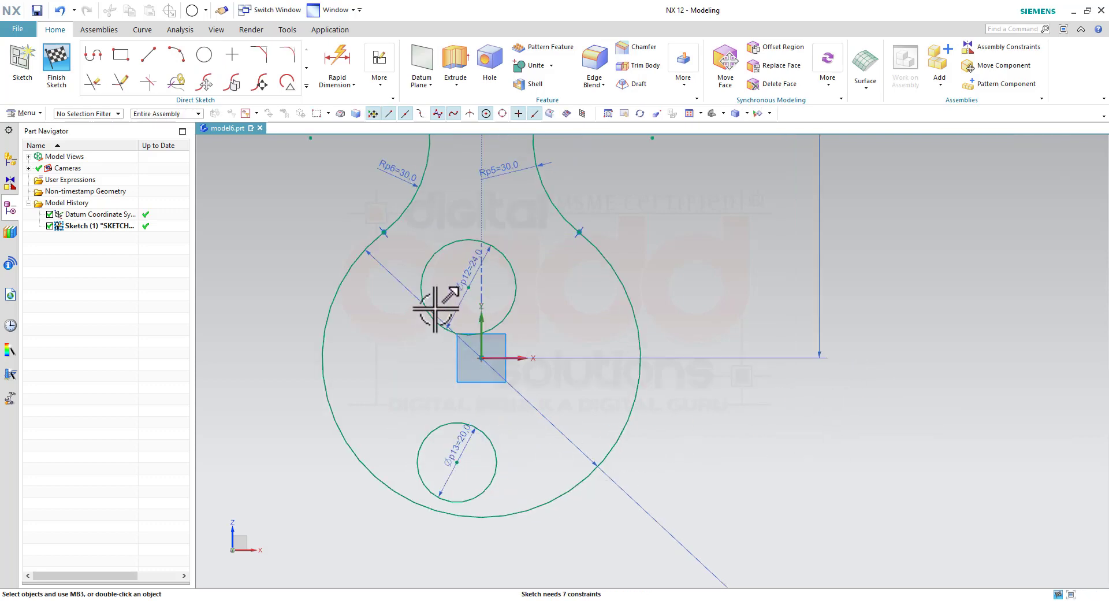
Constrain both small circle centres onto the vertical axis
left_click(467, 292)
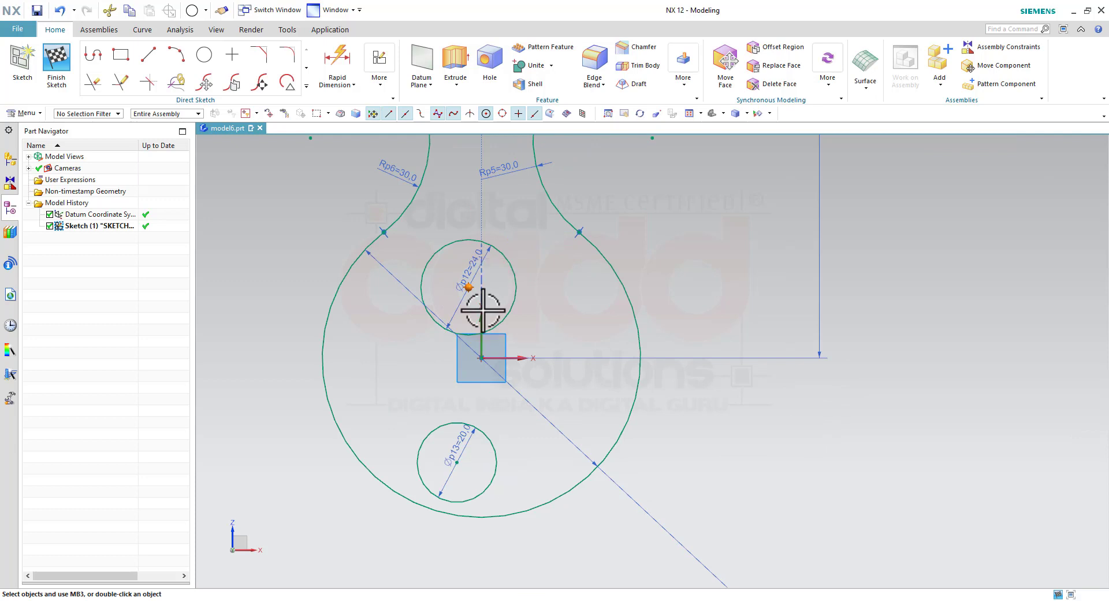
left_click(481, 311)
left_click(456, 460)
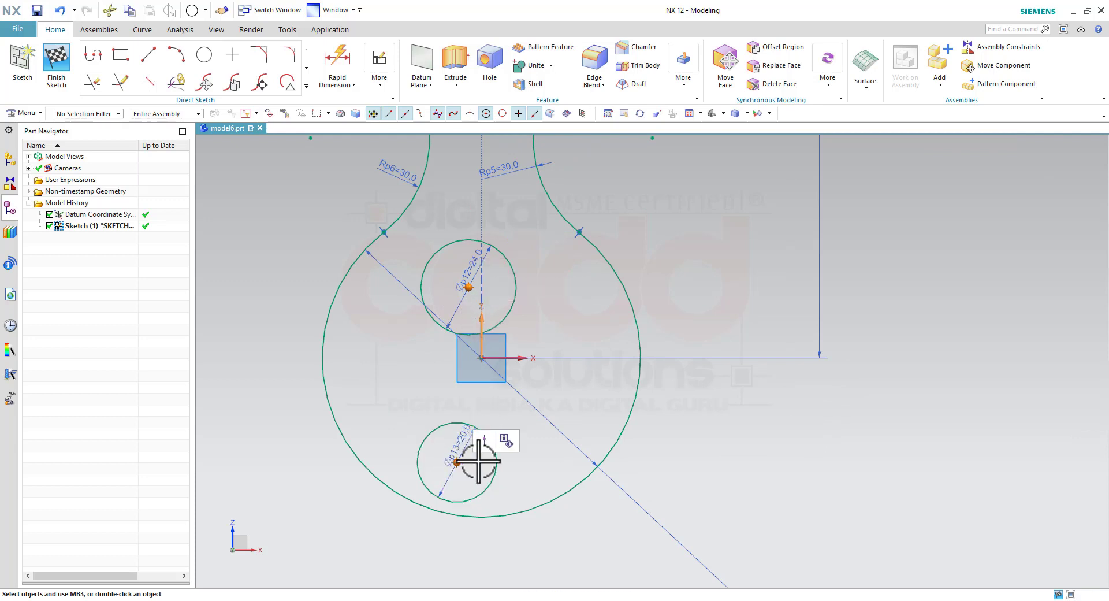
left_click(485, 441)
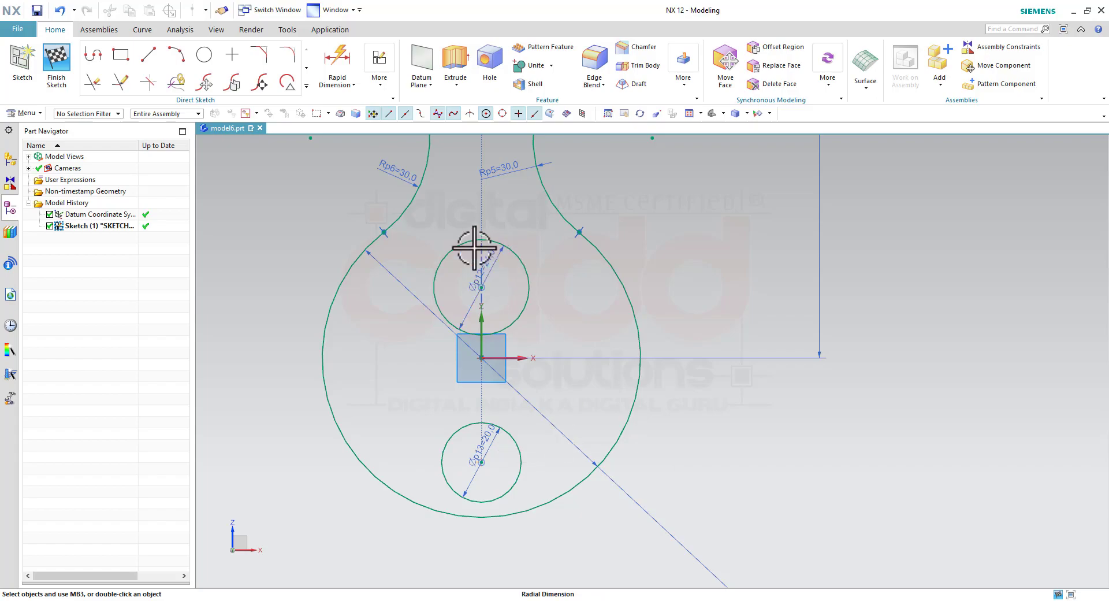
key("alt+Tab")
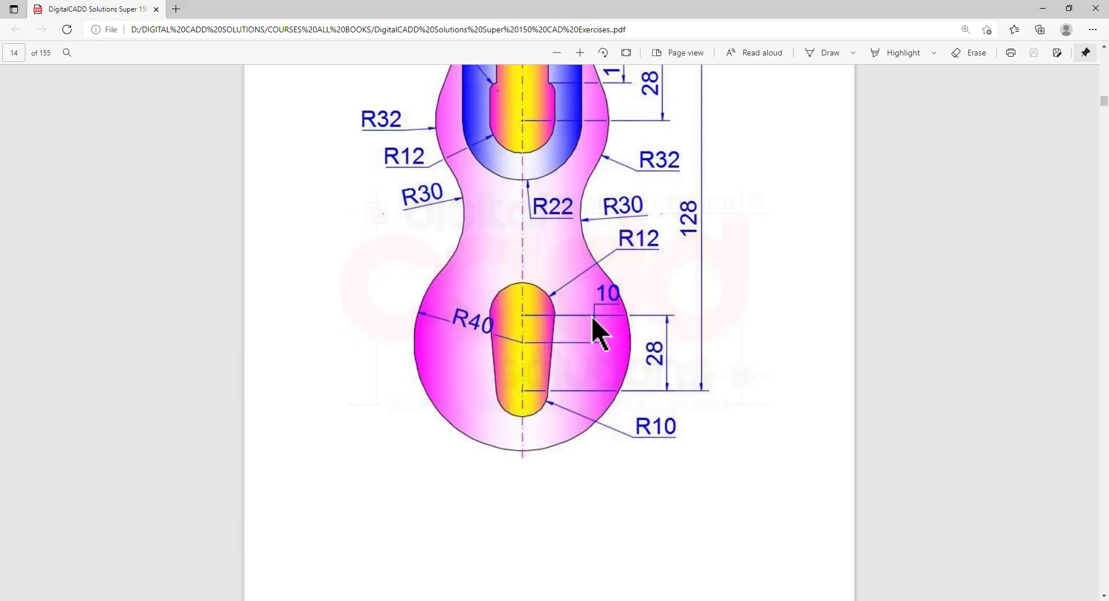
key("alt+Tab")
Dimension the Ø24 circle's centre 10 above the origin
left_click(337, 58)
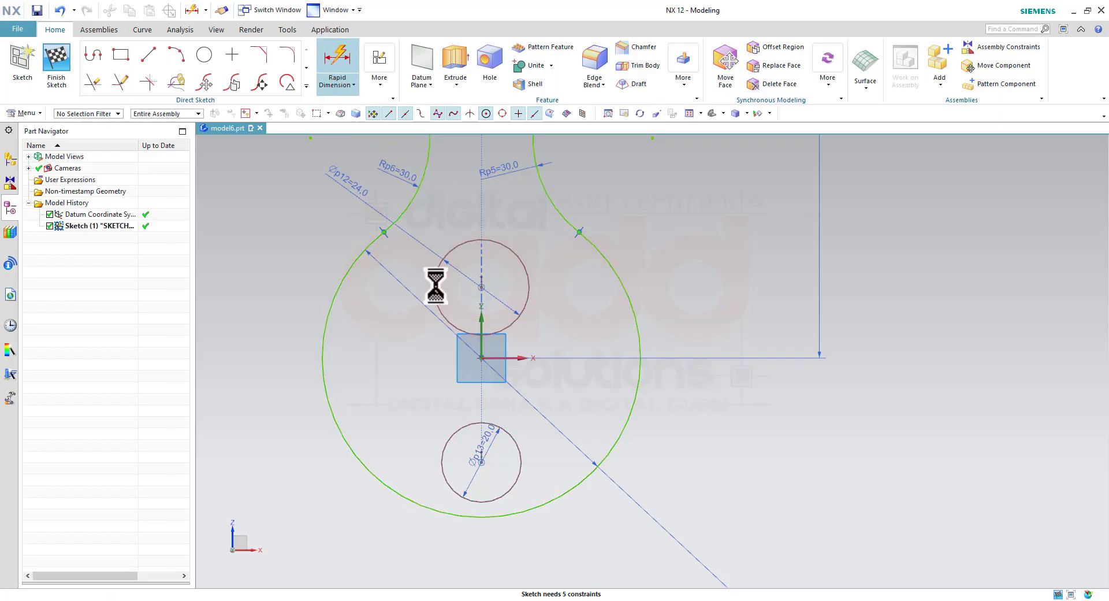
left_click(479, 353)
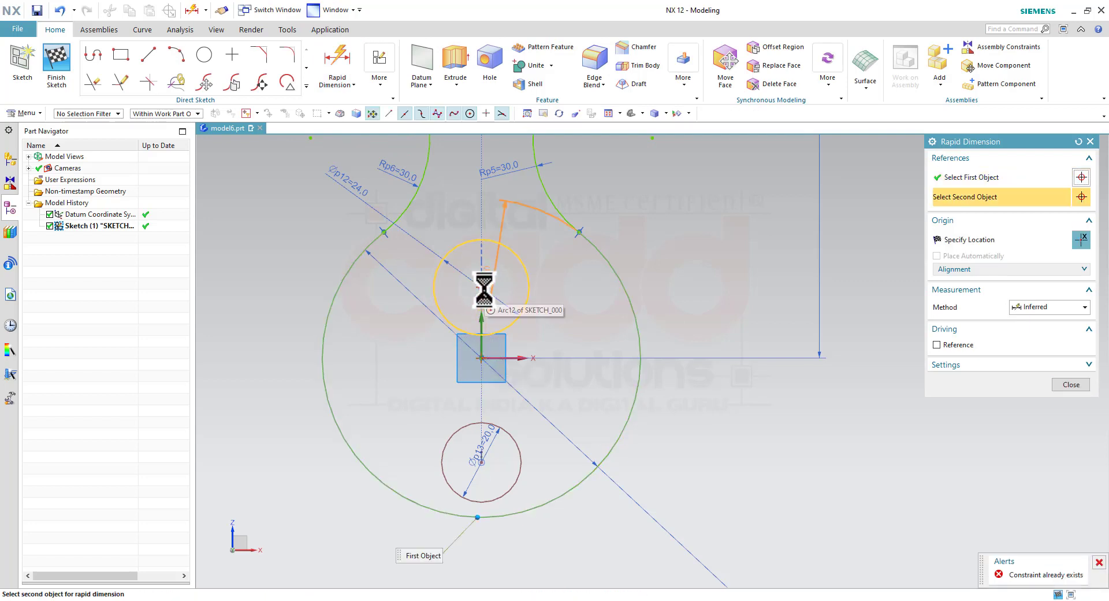
left_click(478, 286)
left_click(728, 325)
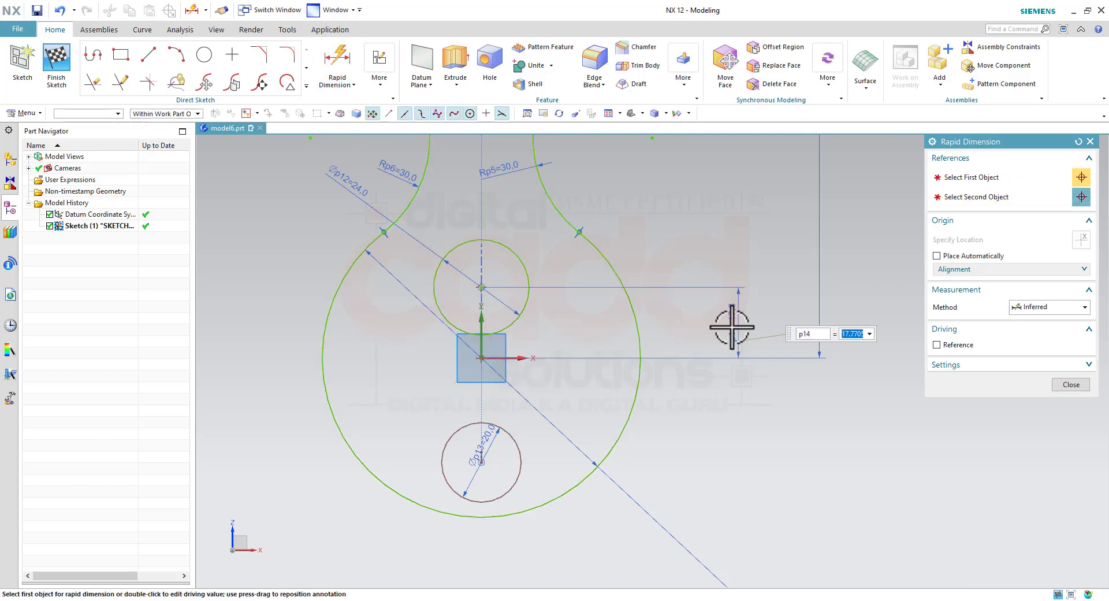
type("10")
key("Return")
key("alt+Tab")
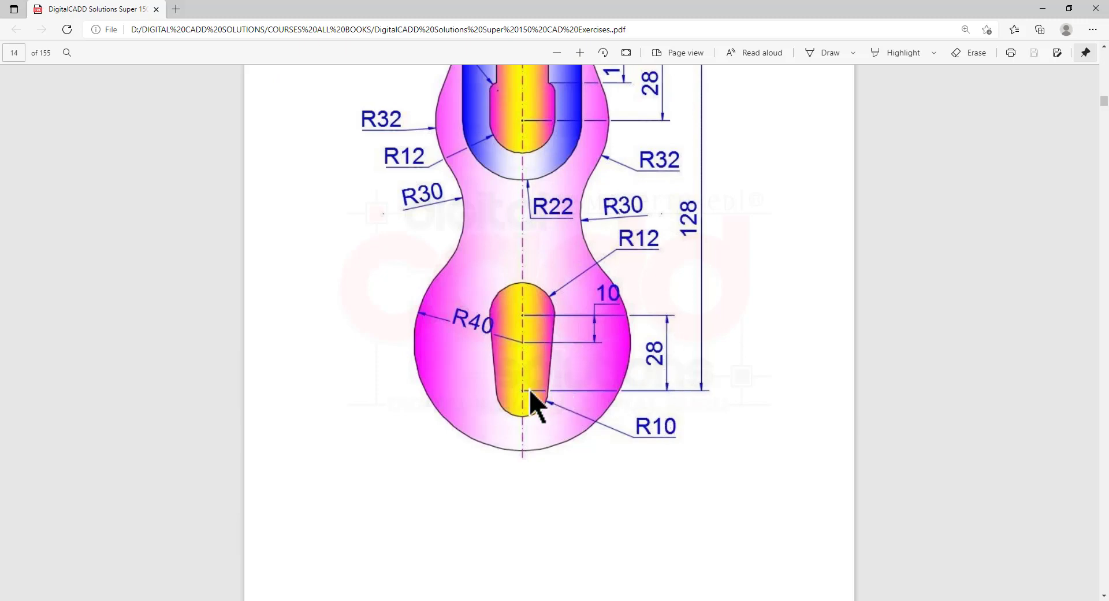
key("alt+Tab")
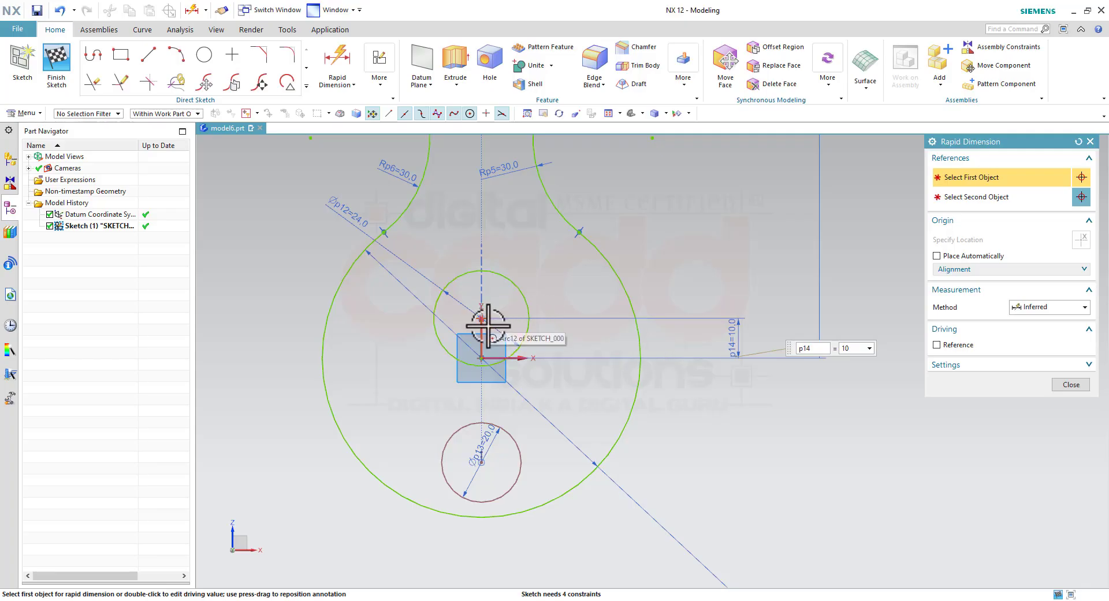
Dimension the Ø20 circle's centre 28 below the Ø24 circle's centre
left_click(471, 308)
scroll(470, 309, "down", 3)
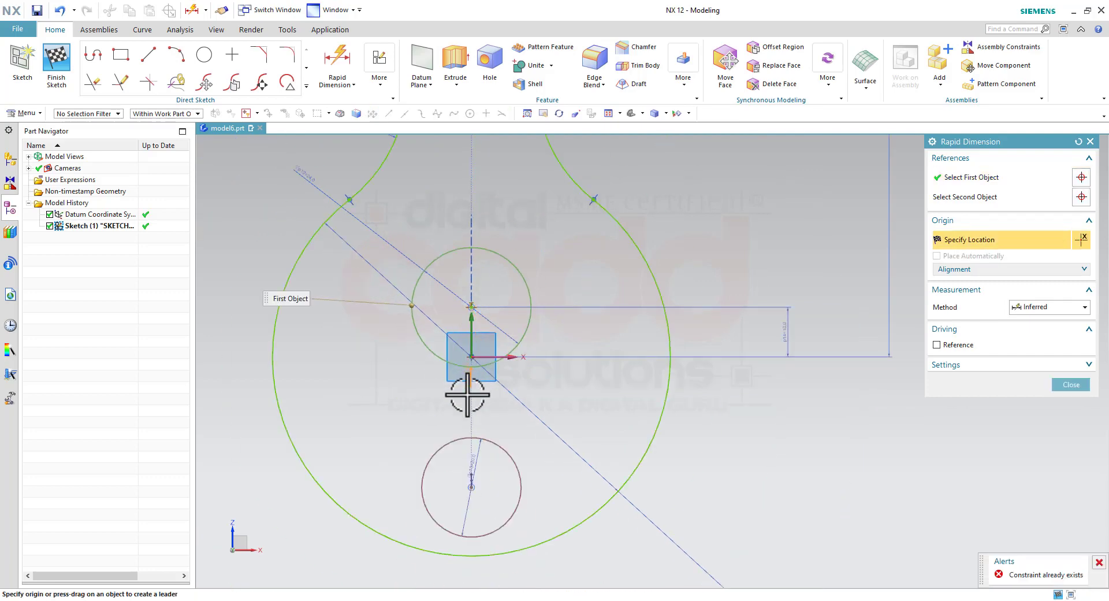
left_click(470, 485)
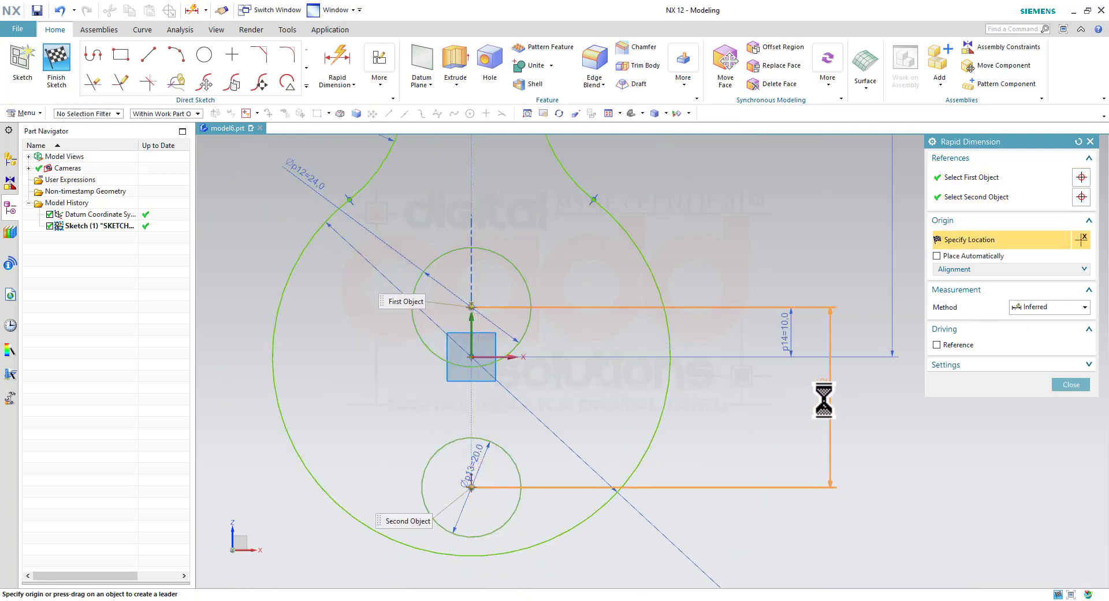
left_click(819, 392)
type("28")
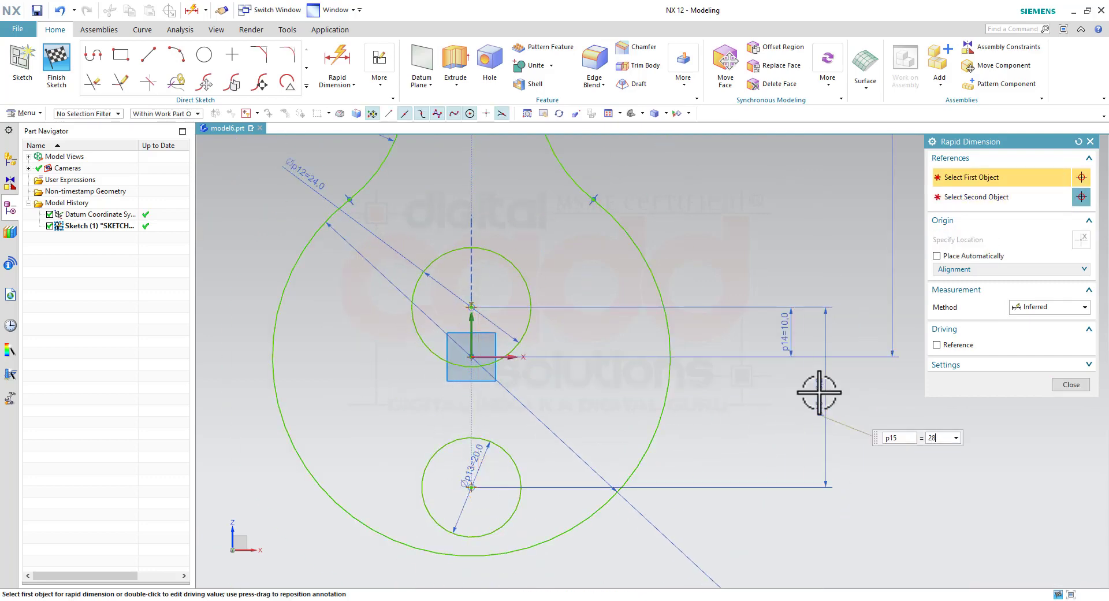
key("Return")
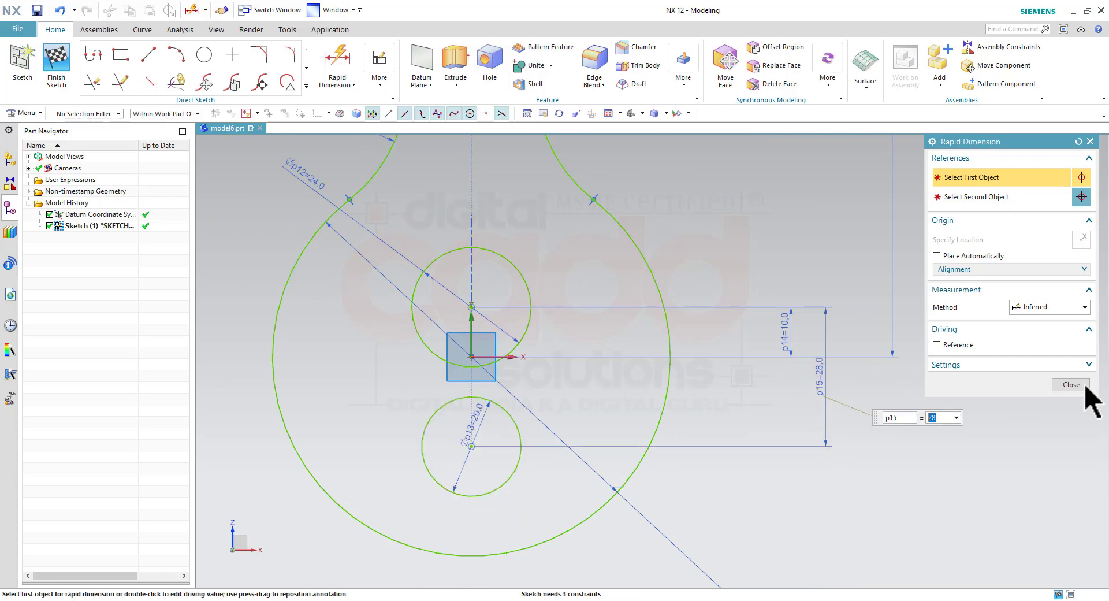
left_click(1078, 385)
scroll(617, 451, "up", 2)
key("alt+Tab")
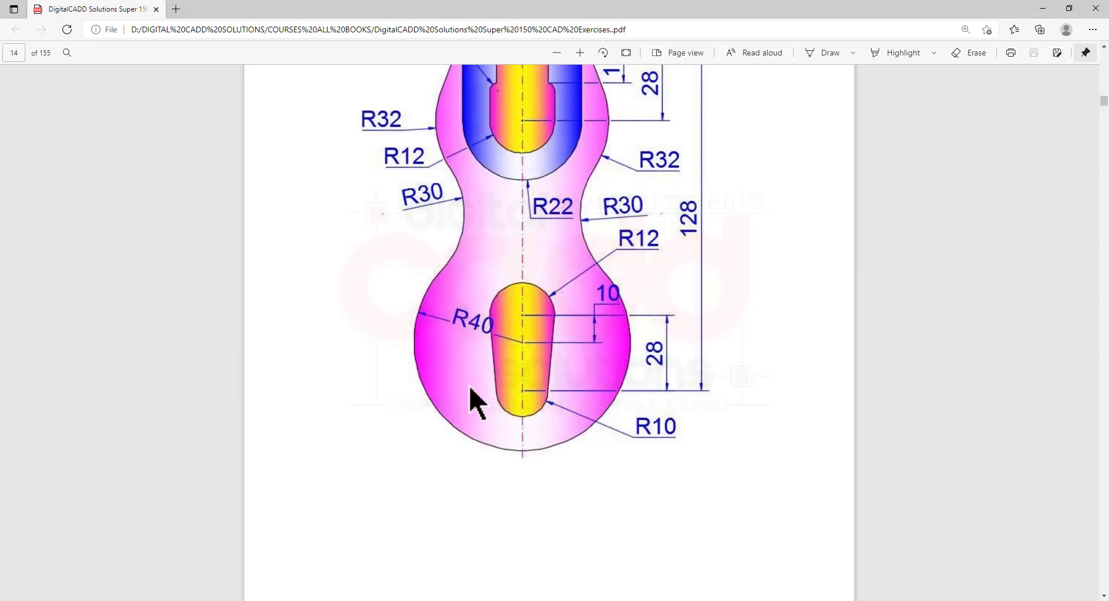
key("alt+Tab")
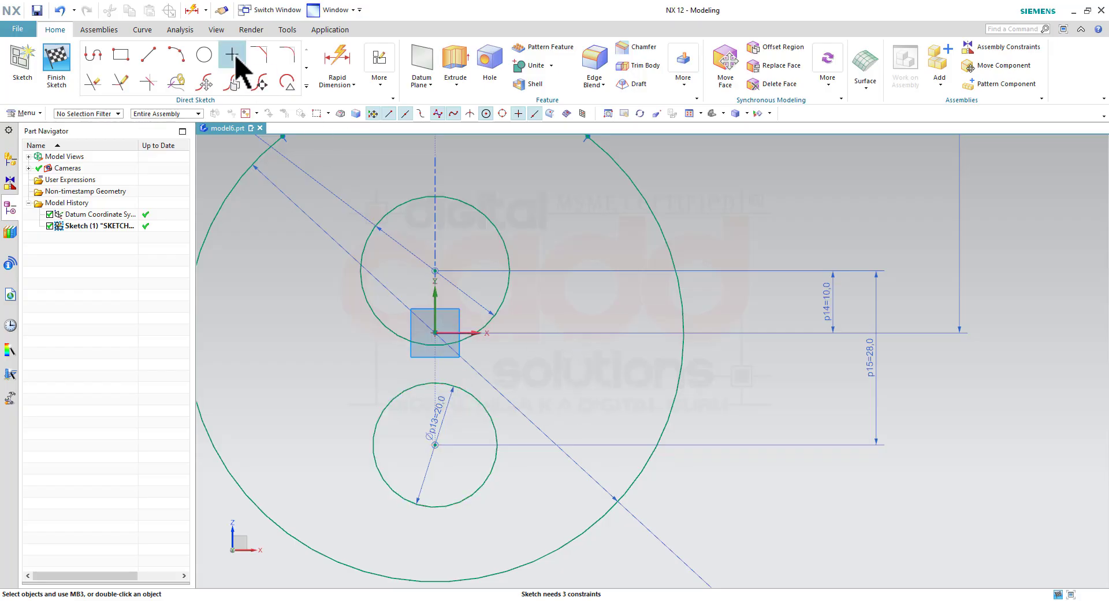
Draw tangent lines joining the Ø24 and Ø20 circles on both sides
left_click(157, 56)
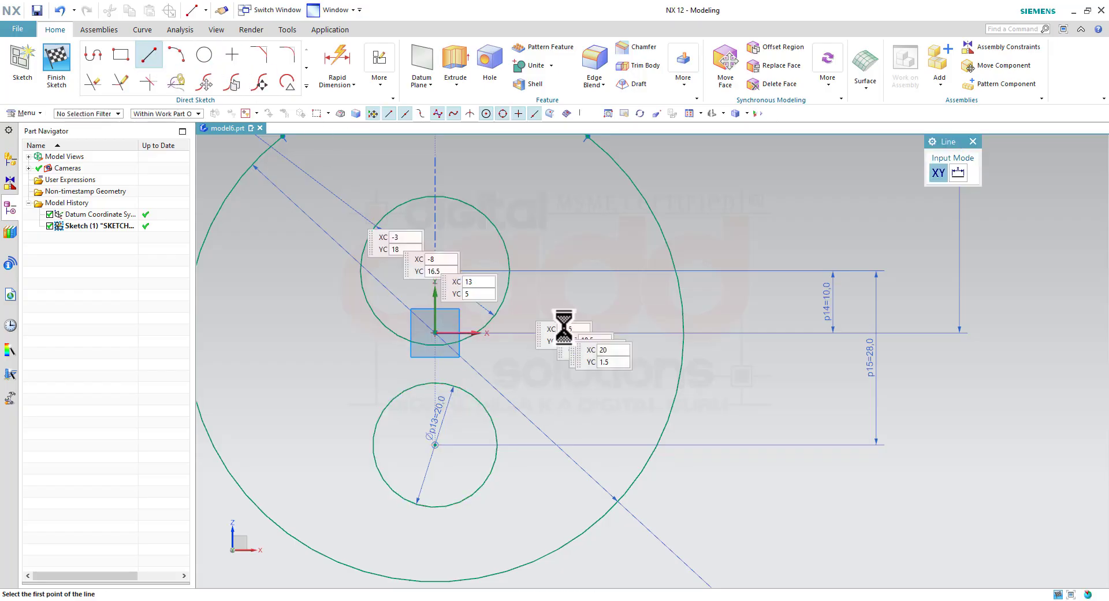
left_click(509, 270)
left_click(495, 442)
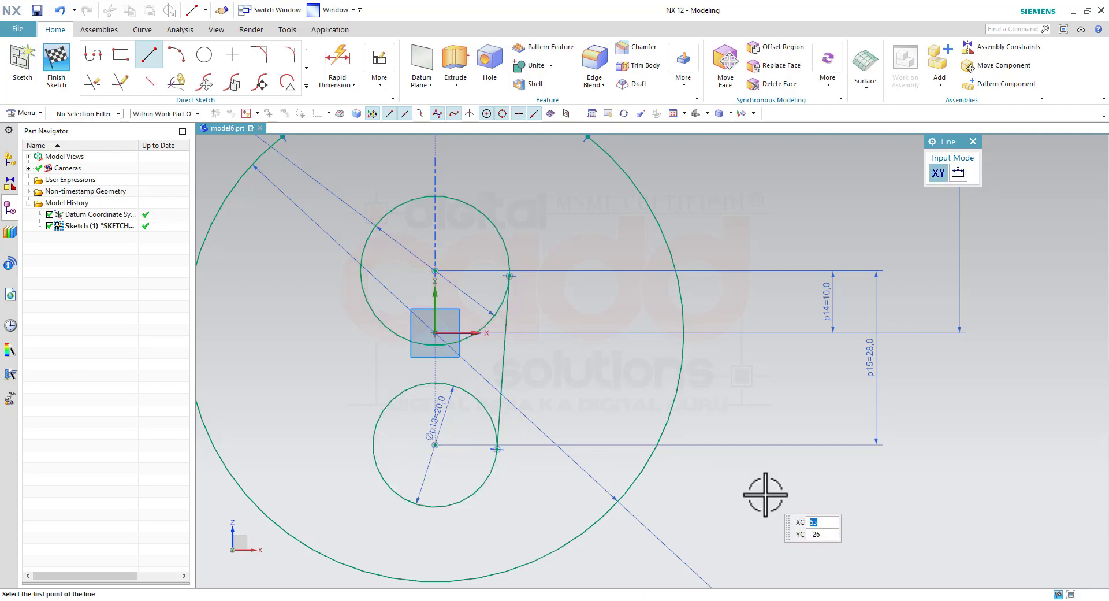
left_click(359, 295)
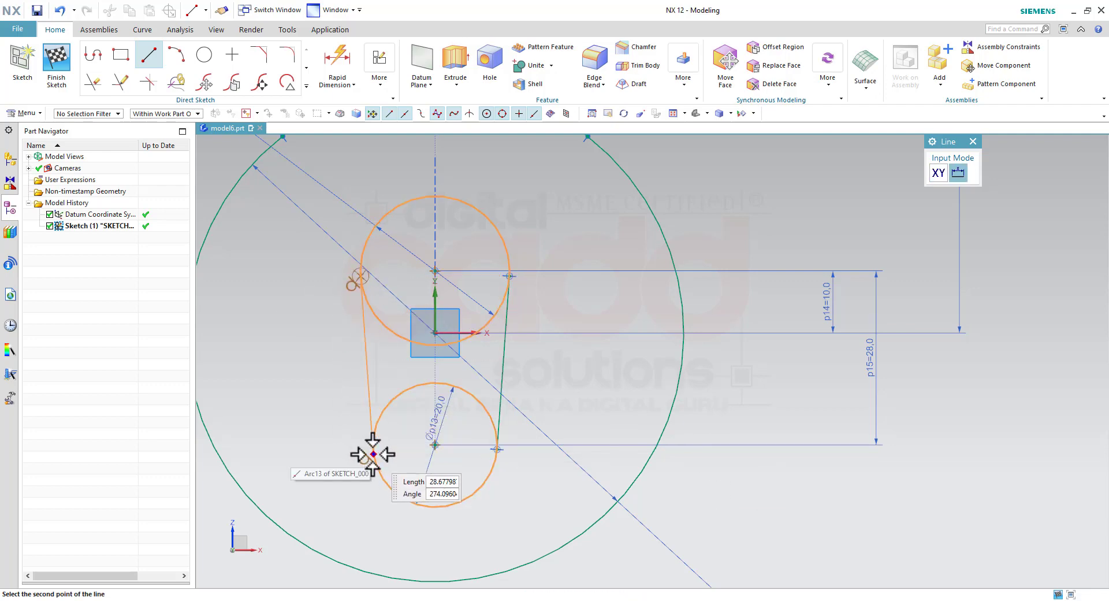
left_click(370, 450)
key("Escape")
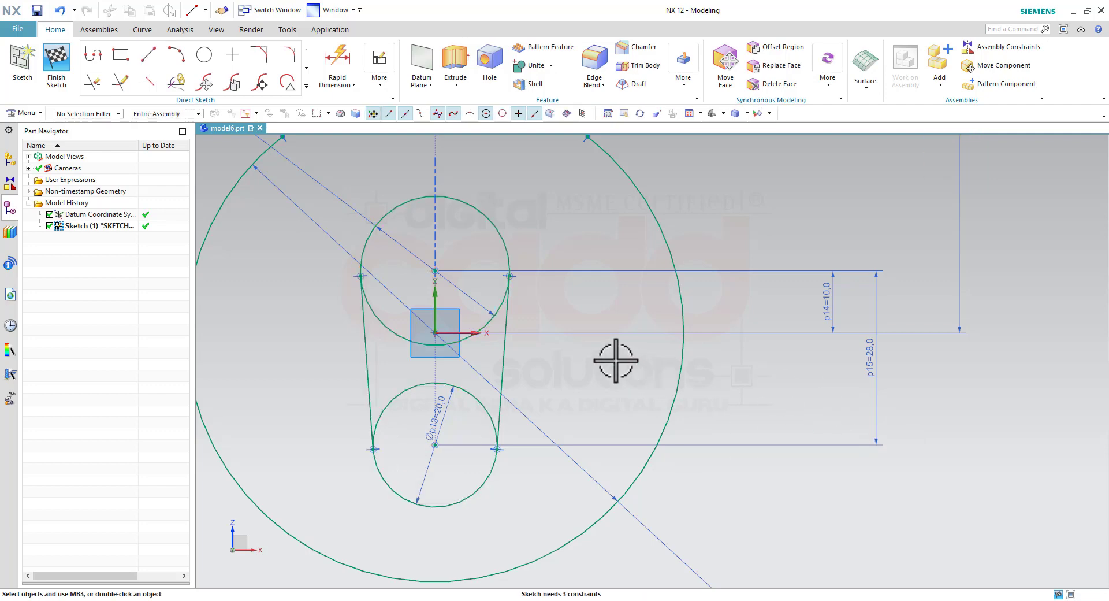
Trim the inner circle arcs away to leave one lower slot outline
key("t")
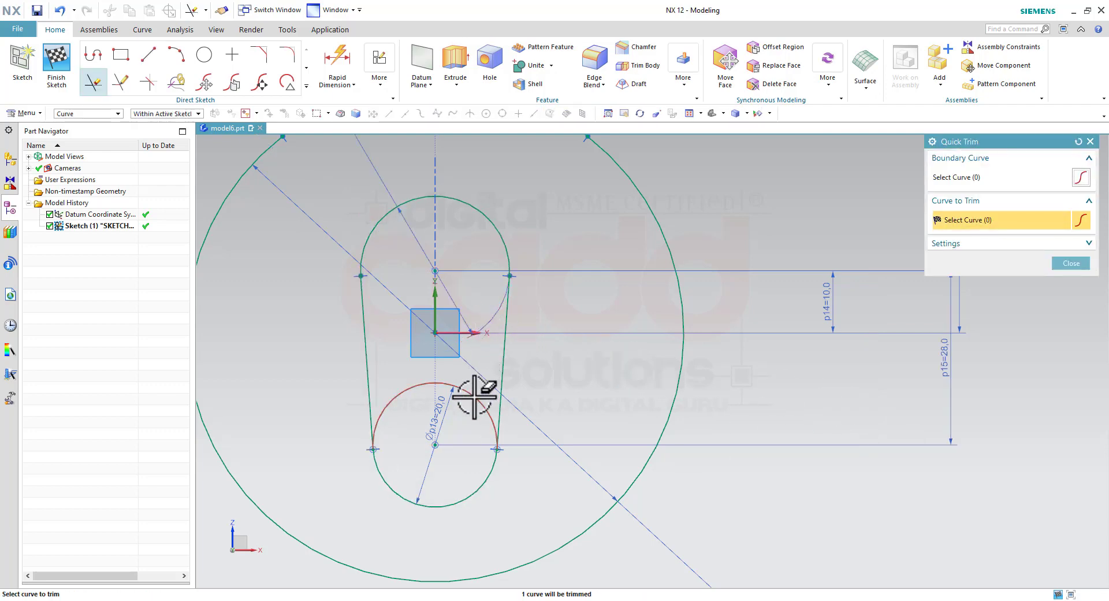
left_click(474, 397)
scroll(527, 425, "down", 2)
scroll(602, 433, "down", 2)
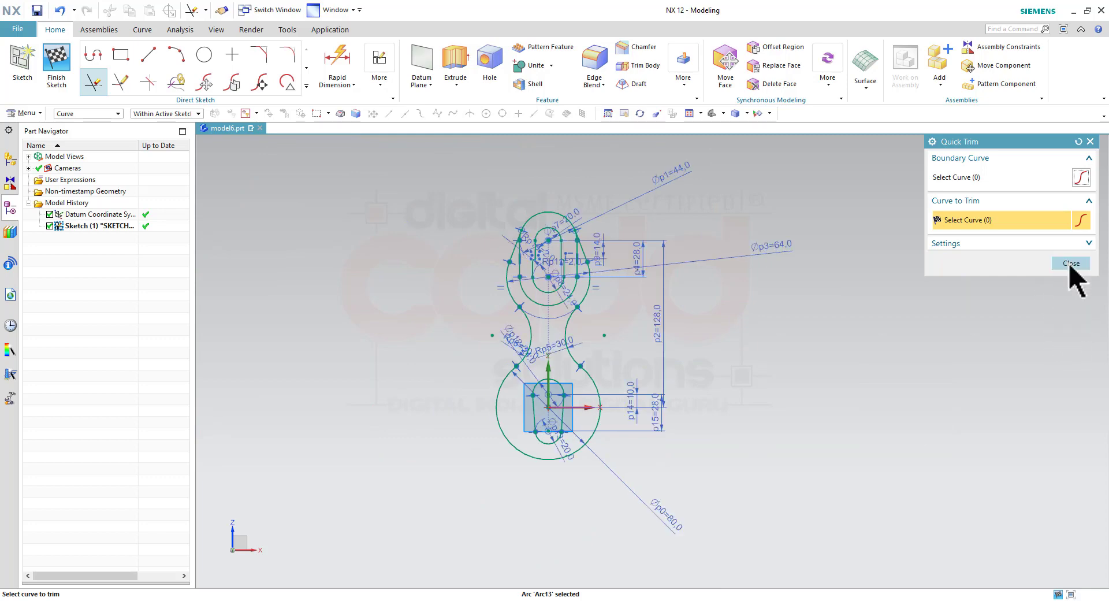
left_click(1071, 264)
scroll(593, 339, "up", 2)
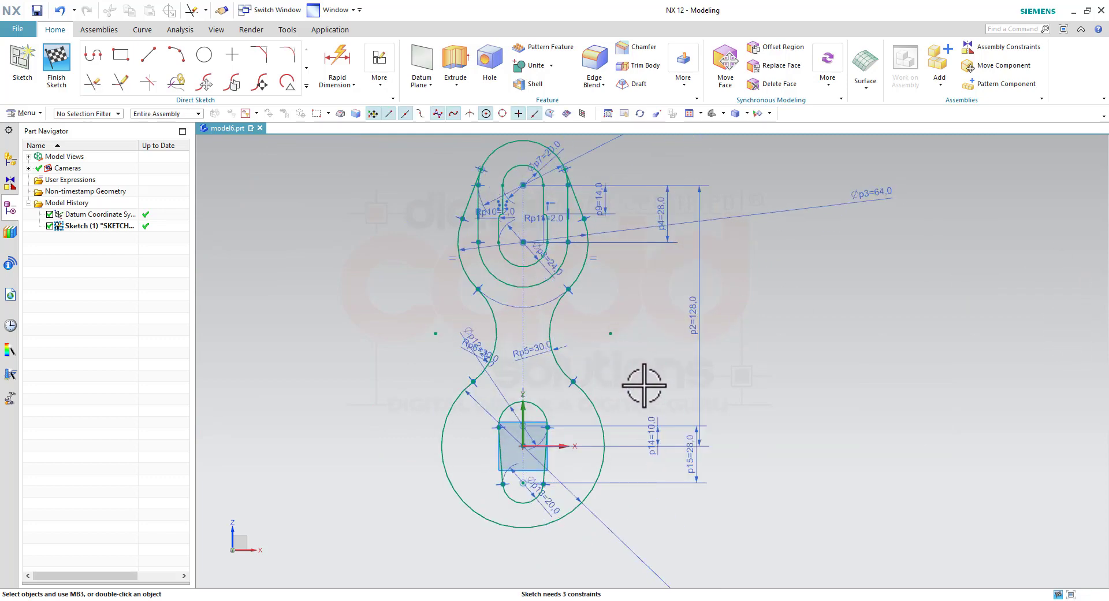
Check the reference drawing, finish Sketch (1), and orbit to view it in 3-D
key("alt+Tab")
scroll(649, 388, "up", 1)
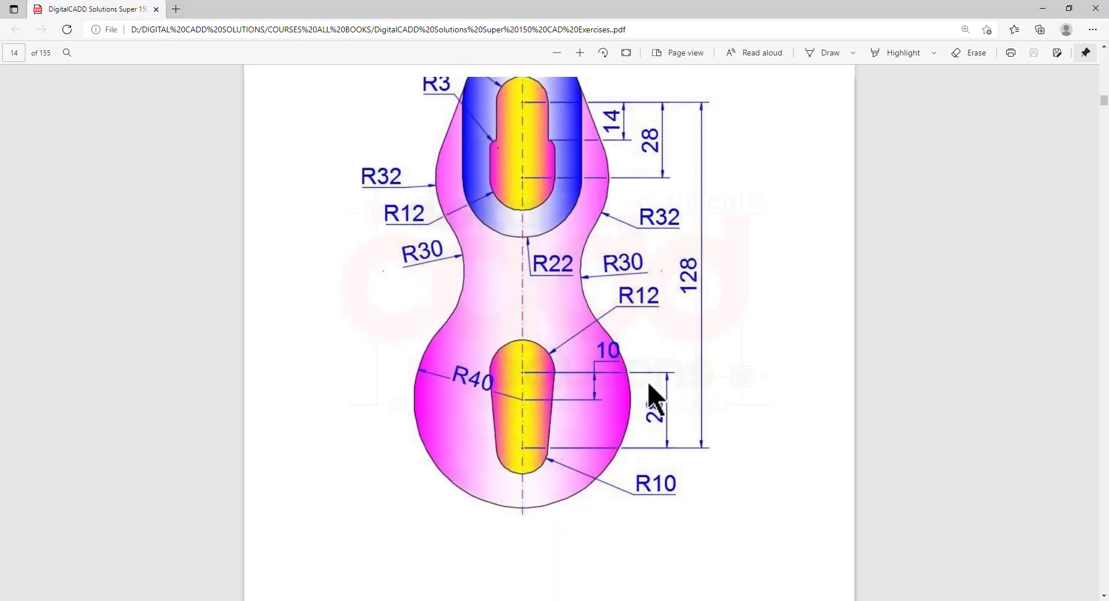
scroll(656, 396, "up", 2)
key("alt+Tab")
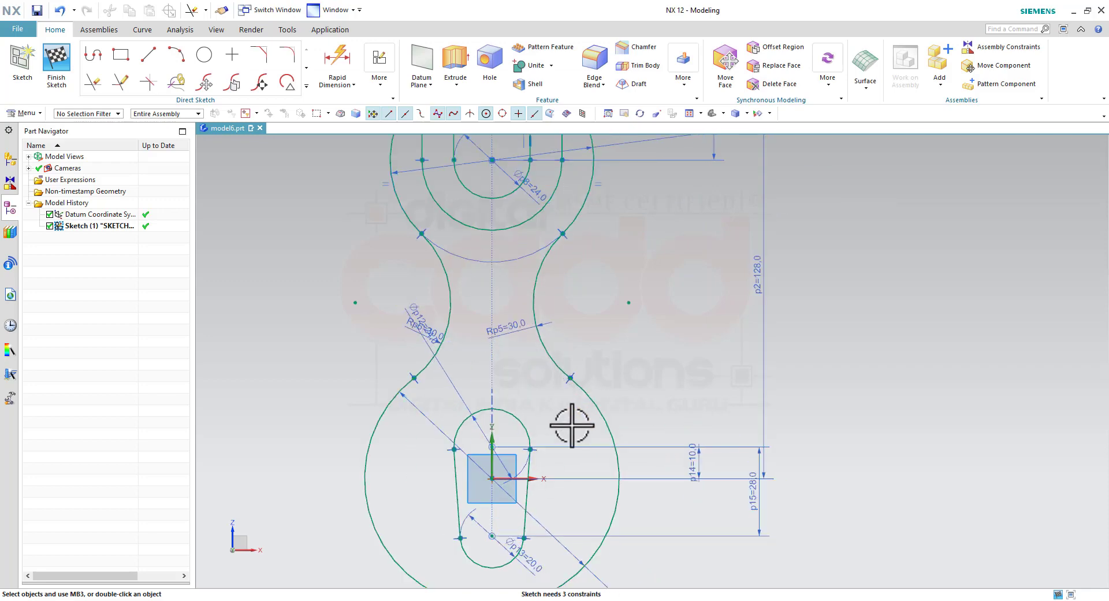
scroll(530, 416, "down", 2)
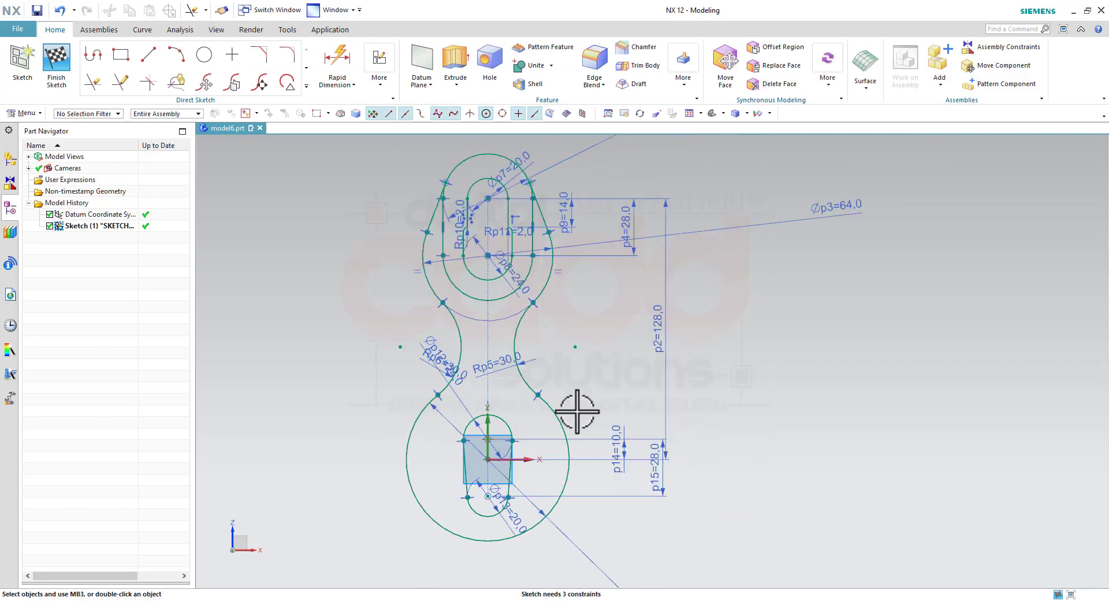
left_click(60, 75)
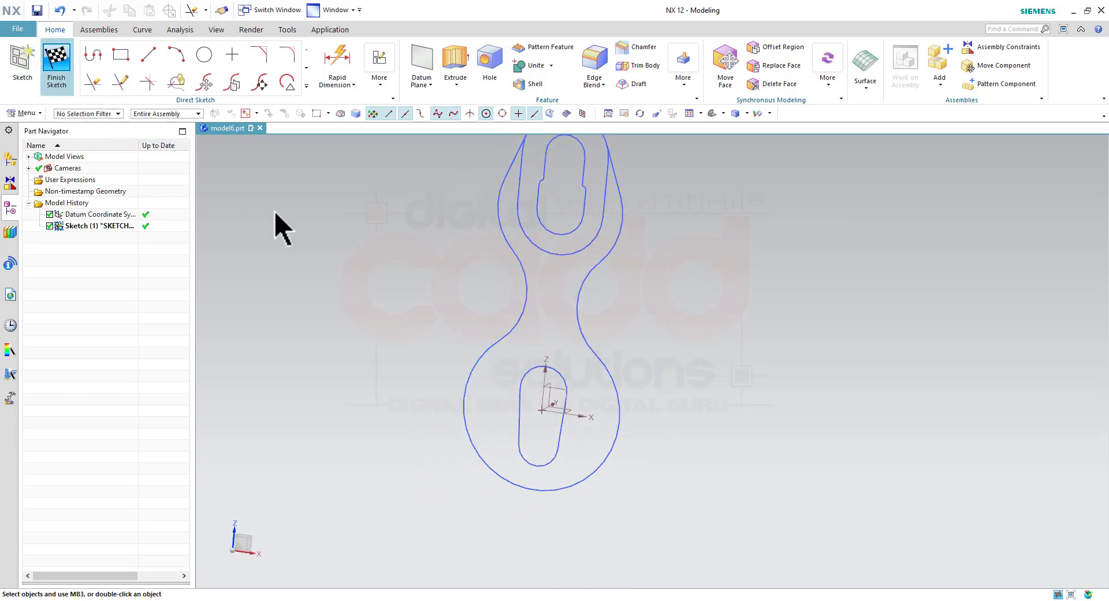
mouse_move(705, 371)
middle_mouse_down()
mouse_move(745, 326)
mouse_move(739, 339)
mouse_move(753, 334)
mouse_move(695, 331)
mouse_move(752, 334)
middle_mouse_up()
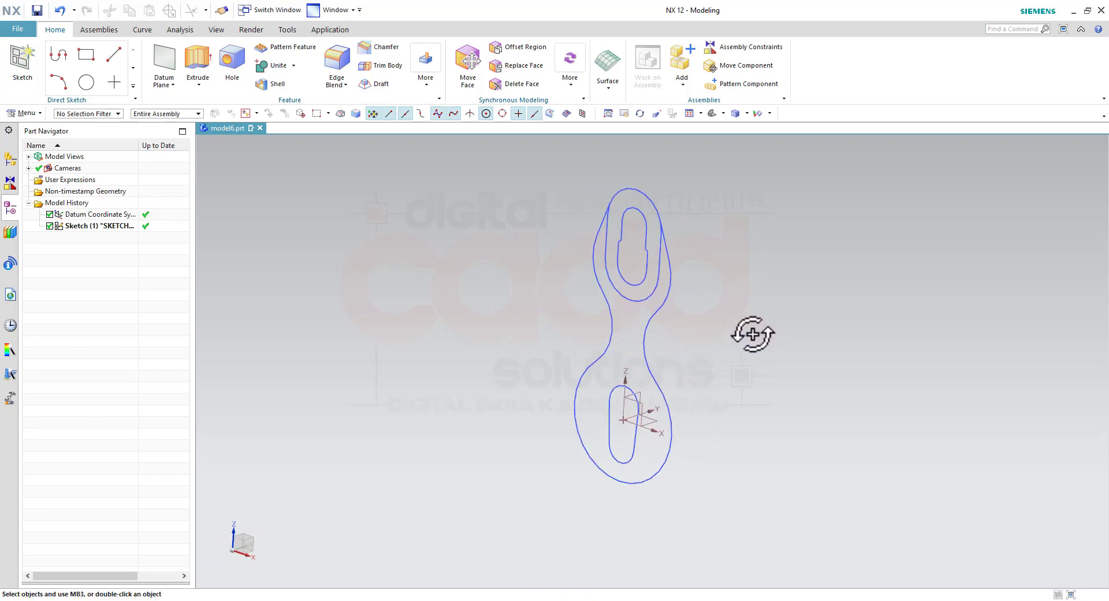
Reopen the link sketch and turn on continuous auto dimensioning
double_click(663, 285)
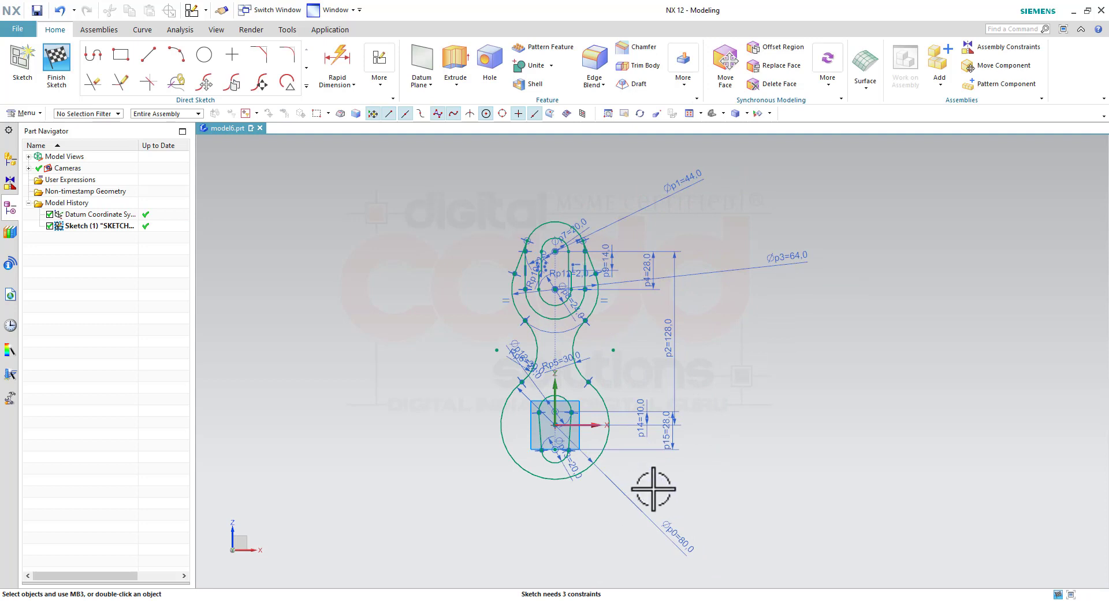
scroll(648, 289, "up", 2)
scroll(626, 248, "up", 2)
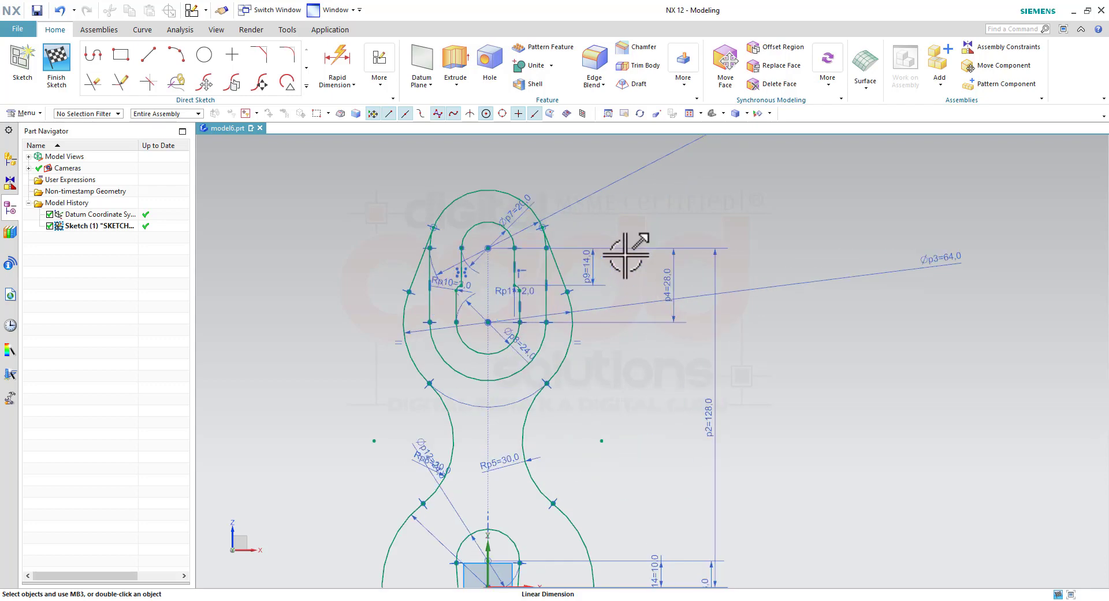
scroll(433, 260, "up", 2)
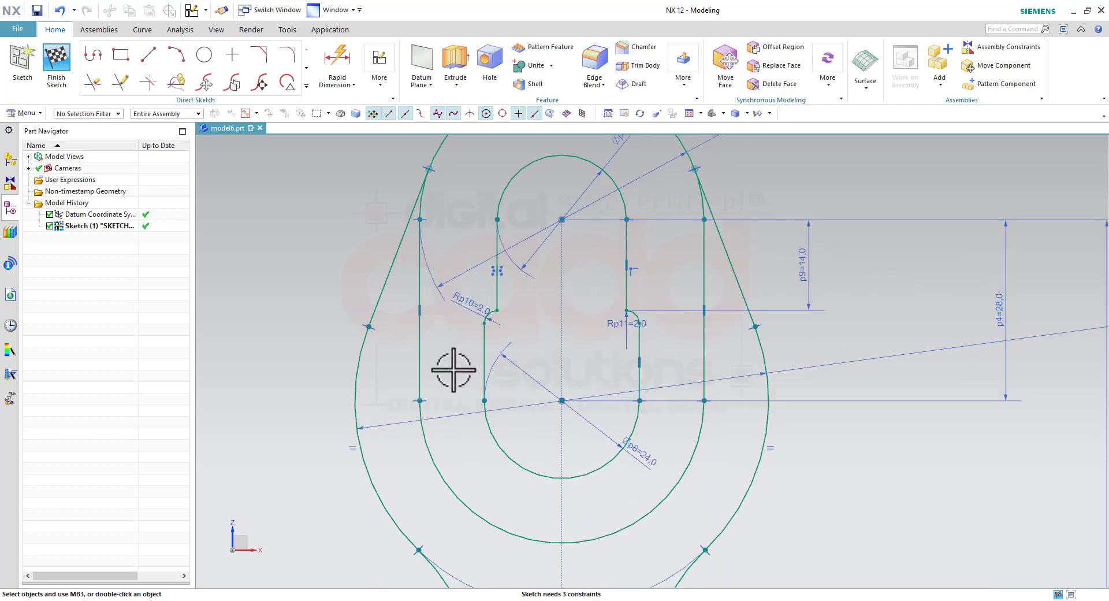
left_click(384, 95)
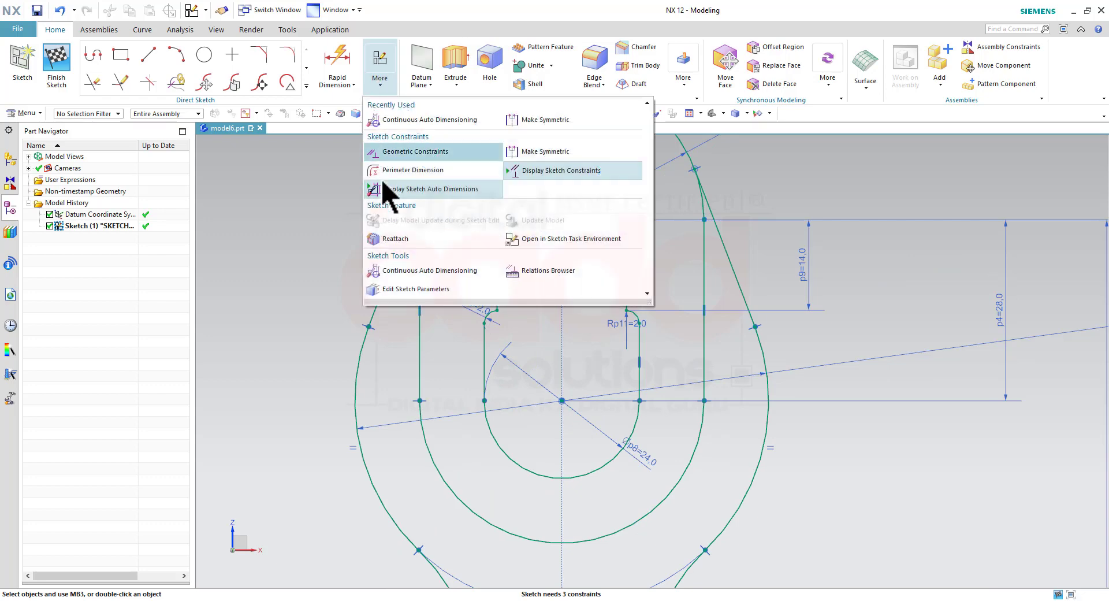
left_click(395, 277)
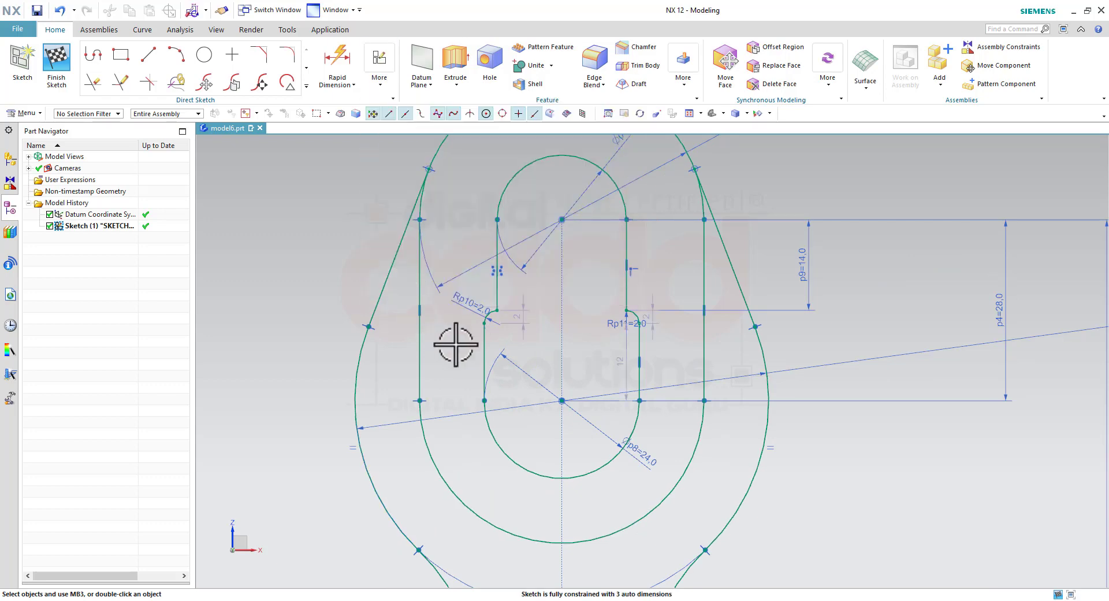
scroll(712, 324, "up", 4)
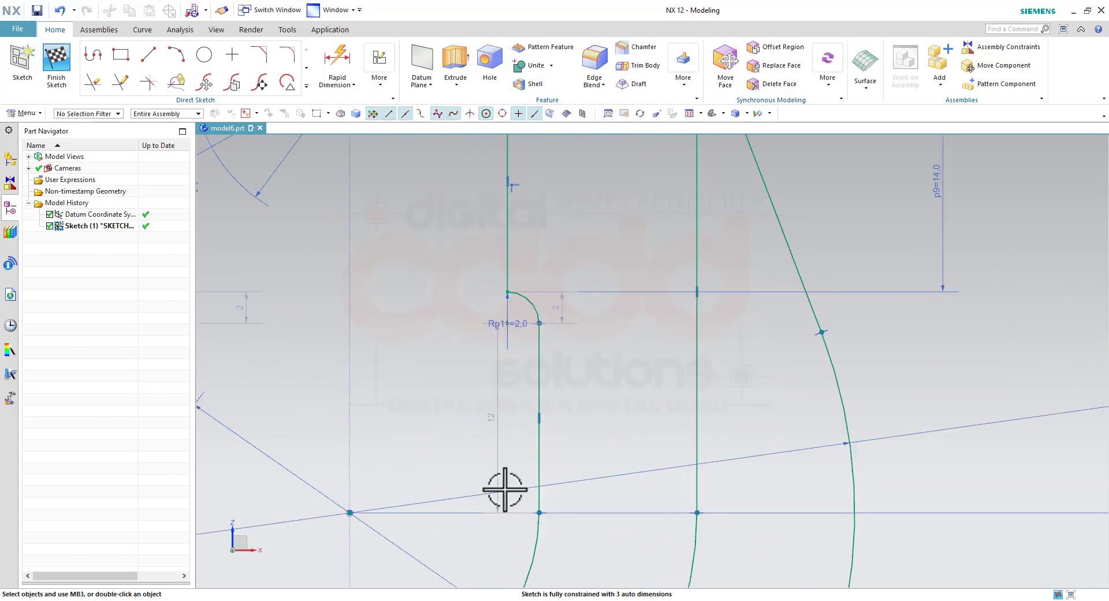
scroll(600, 378, "down", 3)
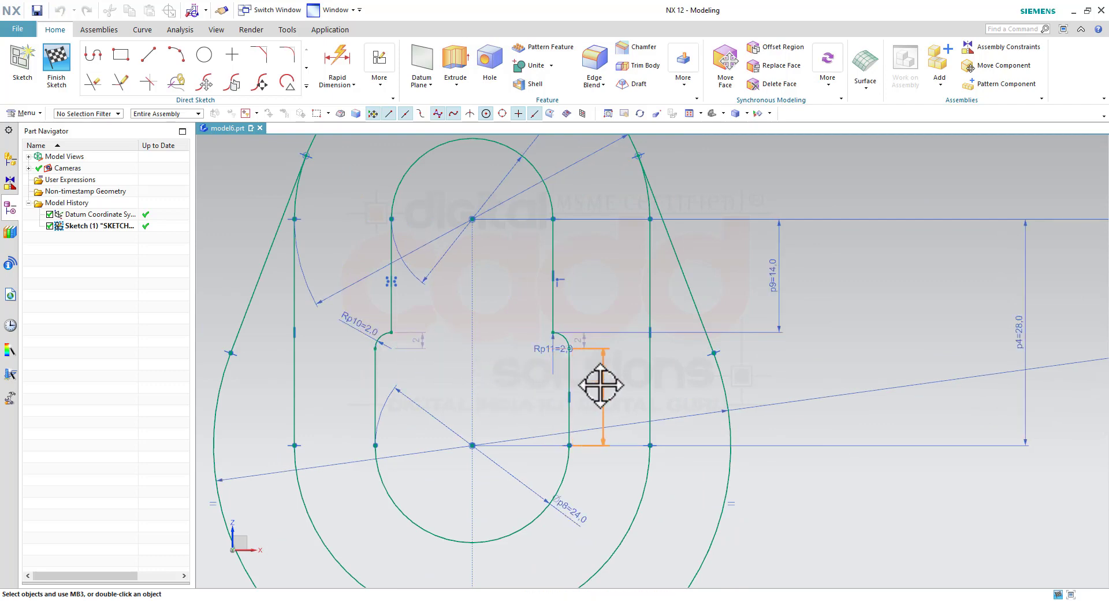
Convert the left 2, right 2 and 12 auto dimensions to driving dimensions
left_click(608, 387)
scroll(390, 367, "up", 3)
left_click(436, 314)
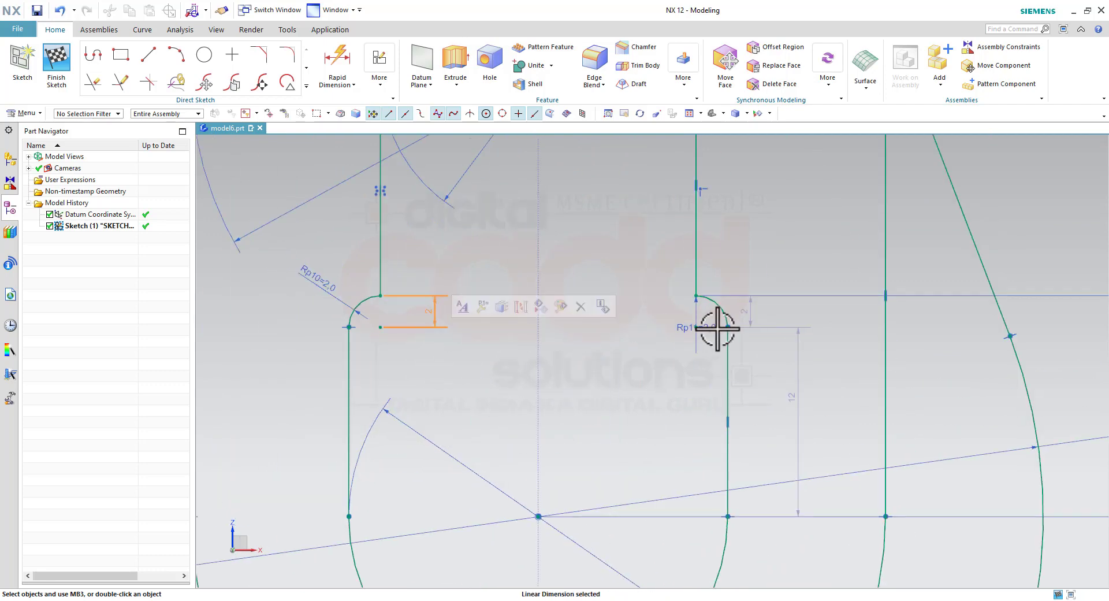
left_click(743, 313)
left_click(798, 345)
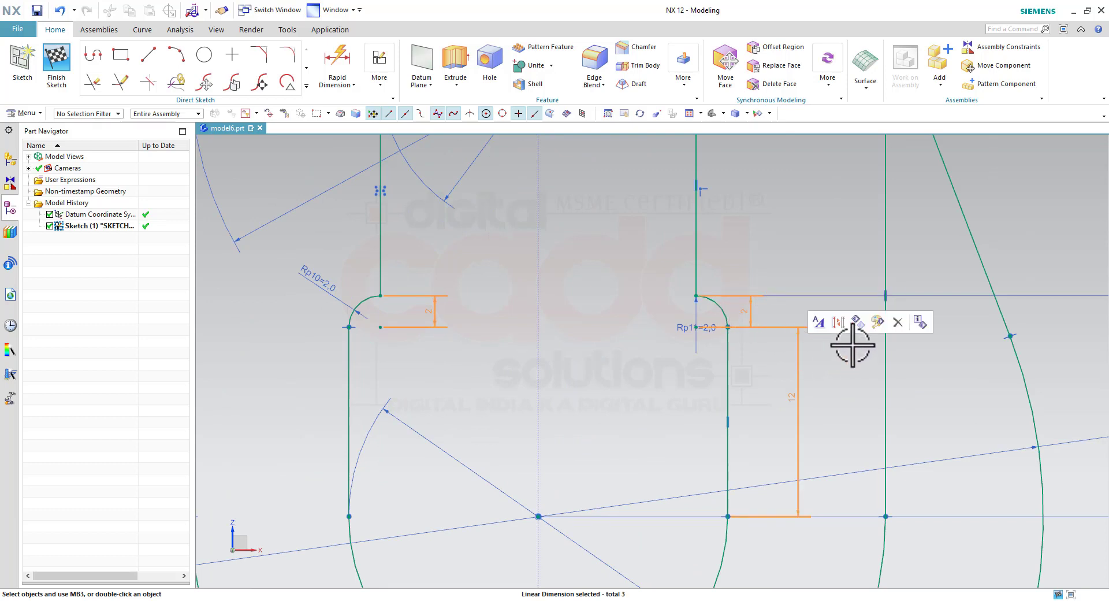
left_click(838, 321)
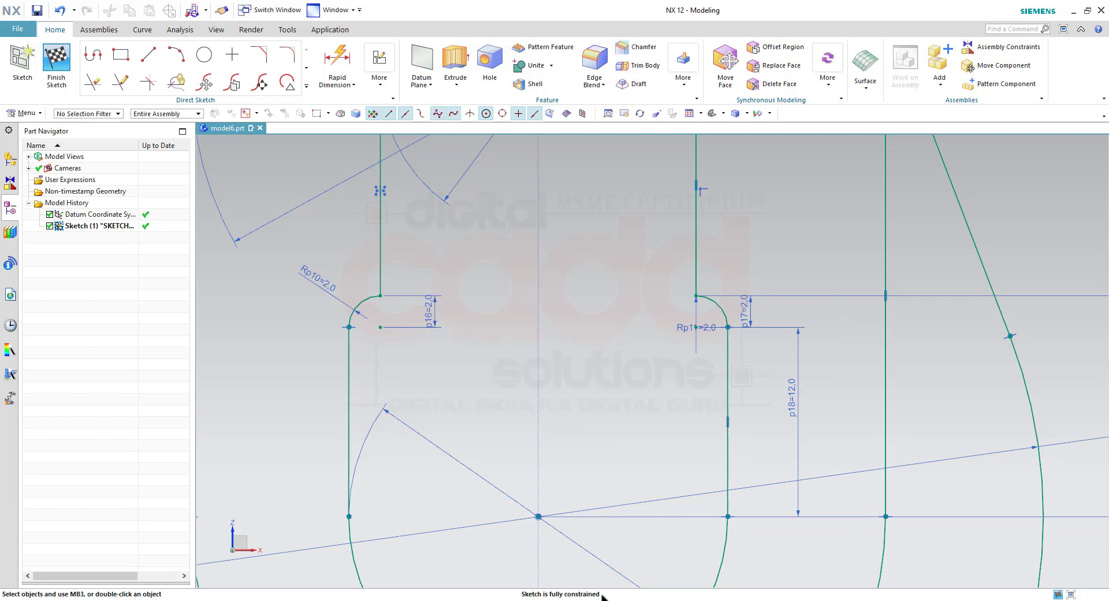
scroll(793, 307, "up", 3)
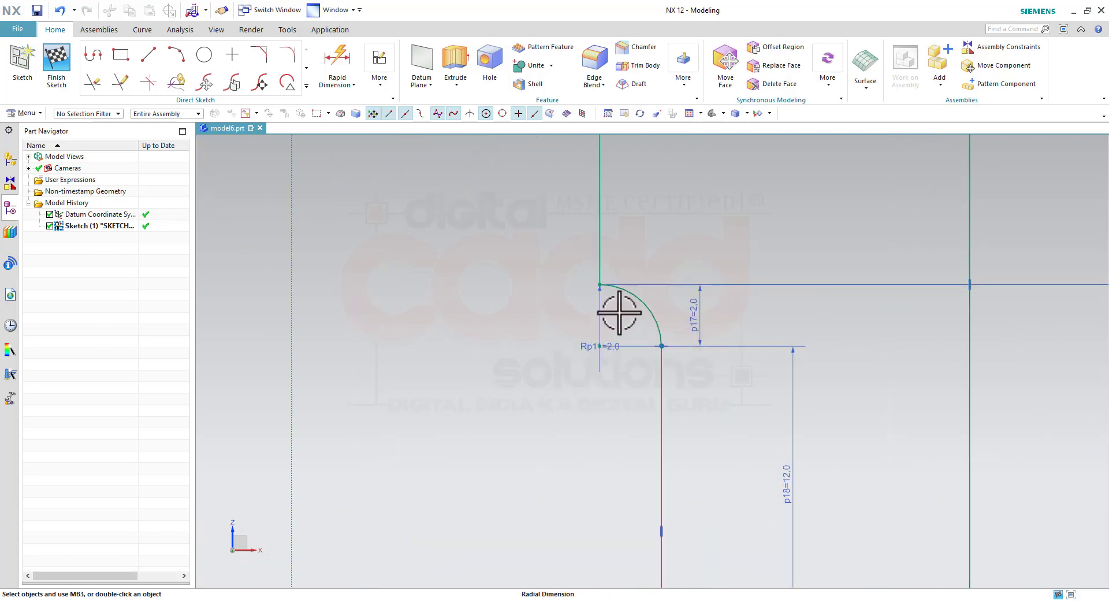
Drag the Rp11, p16 and p17 labels clear of the geometry and finish the sketch
left_click_drag(592, 349, 618, 333)
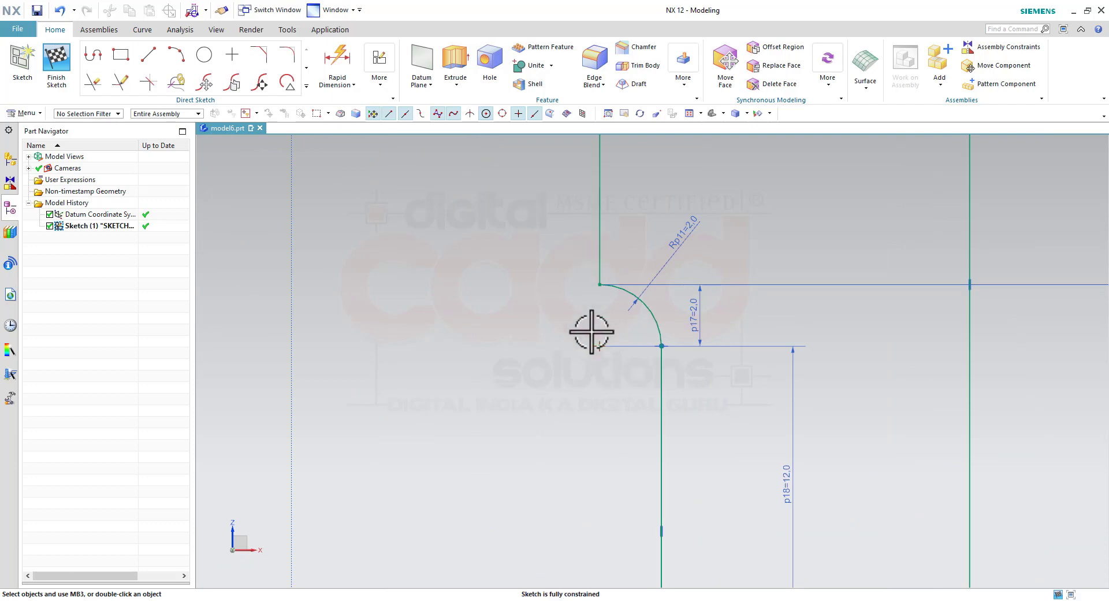
scroll(589, 335, "down", 3)
scroll(585, 330, "down", 3)
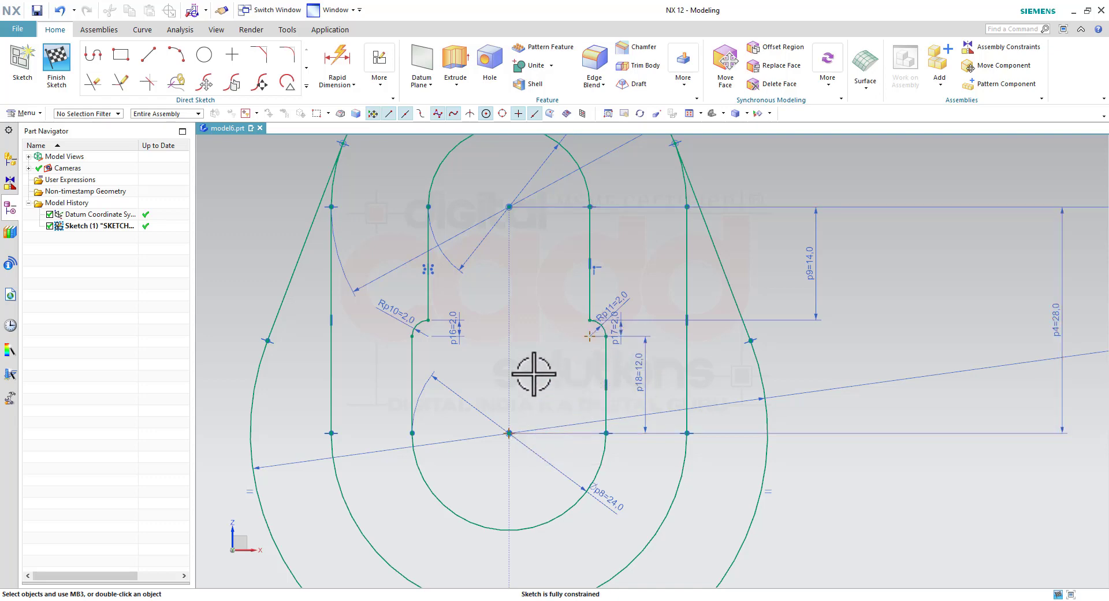
left_click_drag(454, 323, 458, 298)
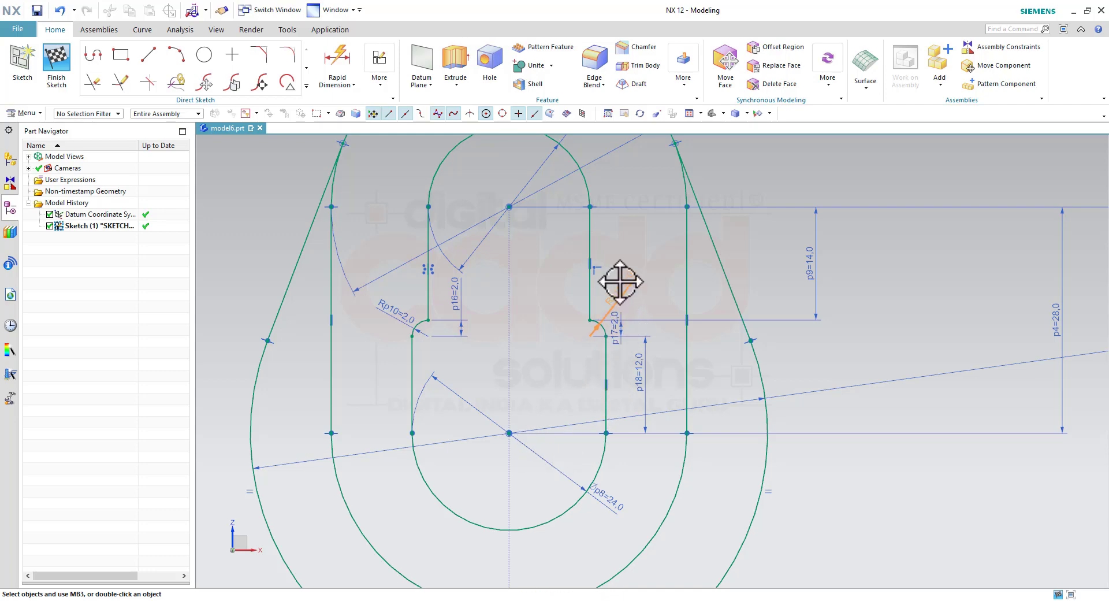
left_click_drag(623, 320, 629, 296)
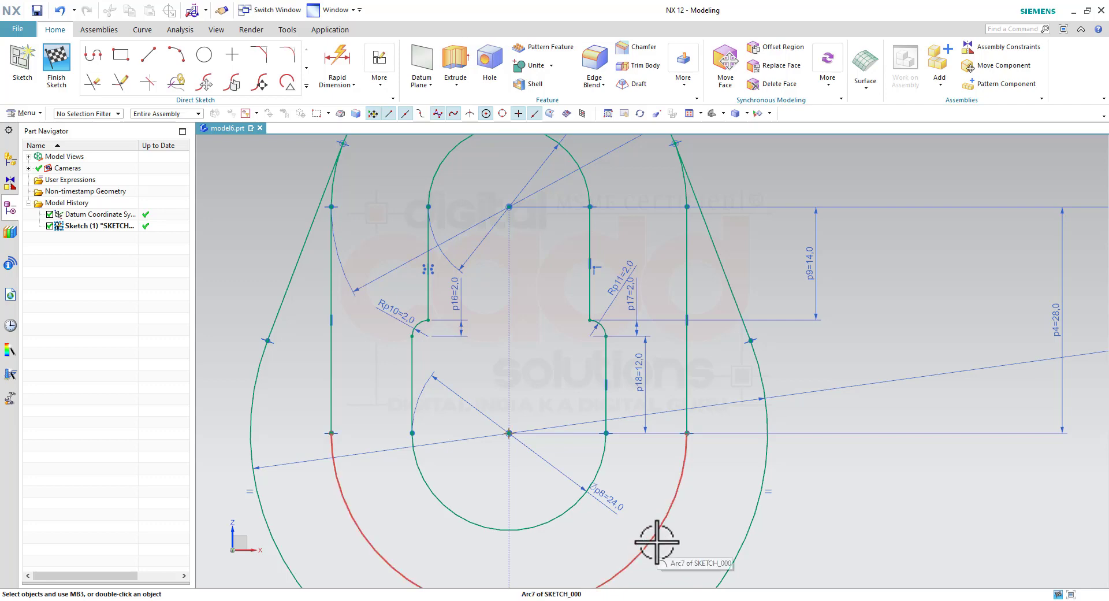
left_click(64, 79)
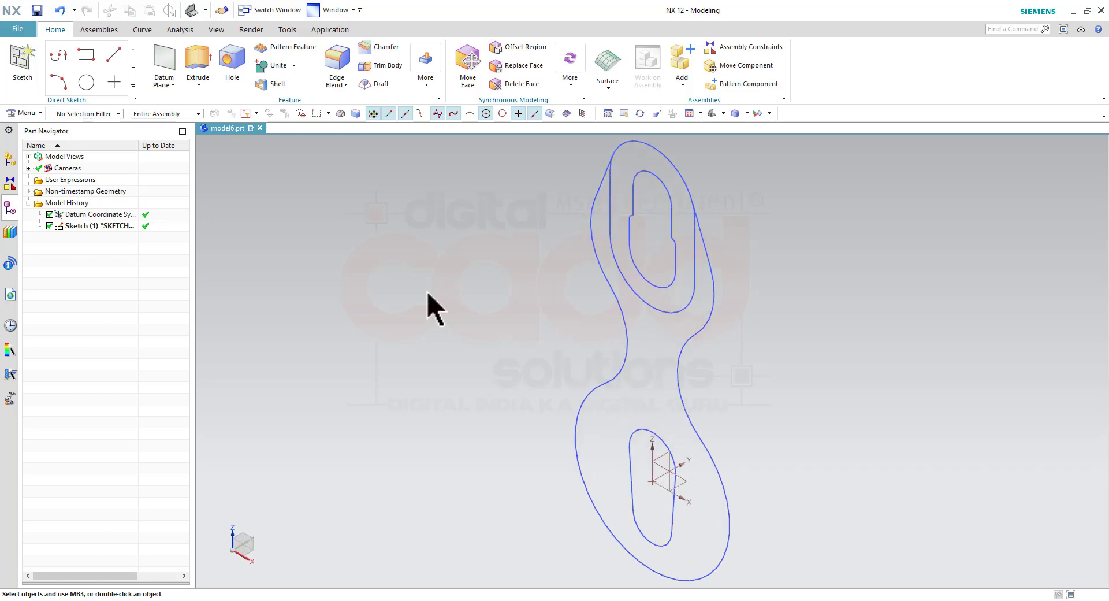
Extrude the upper ring region symmetrically by 10 mm as Extrude (2)
scroll(447, 368, "down", 3)
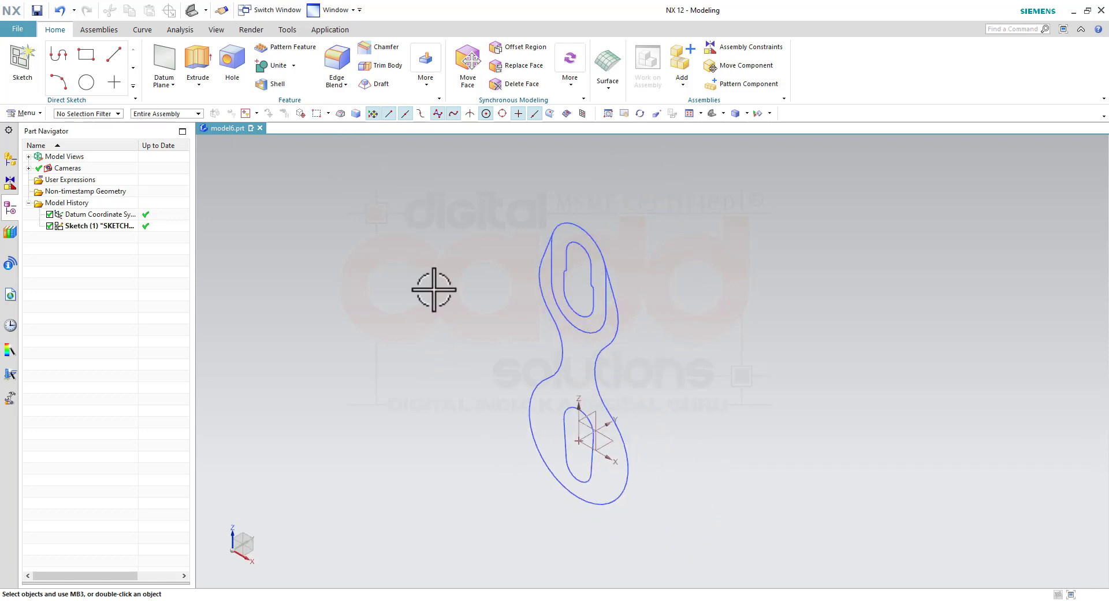
key("x")
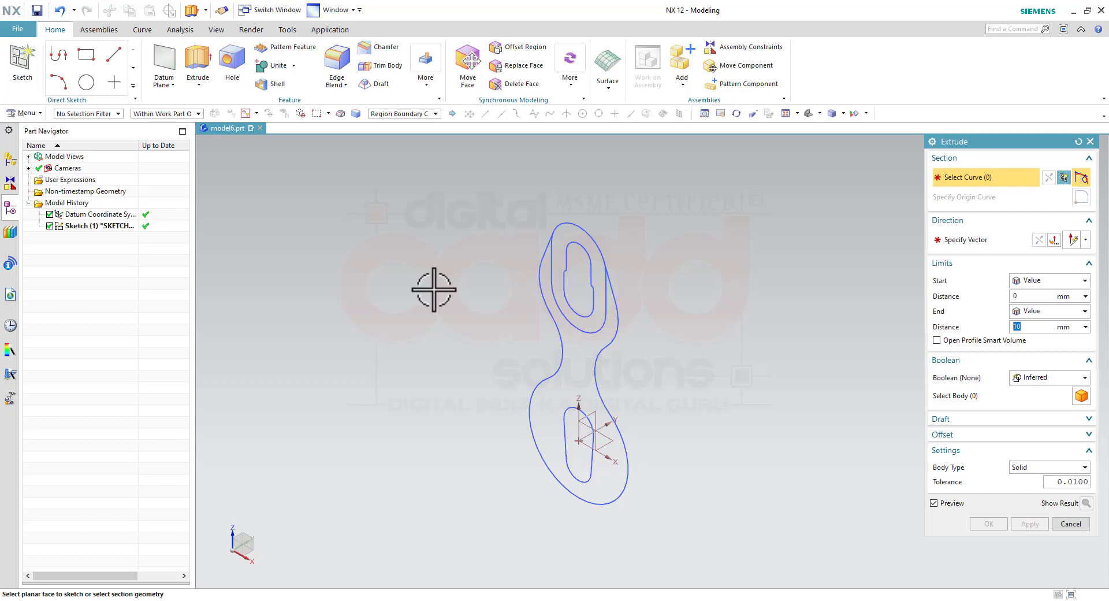
left_click(593, 324)
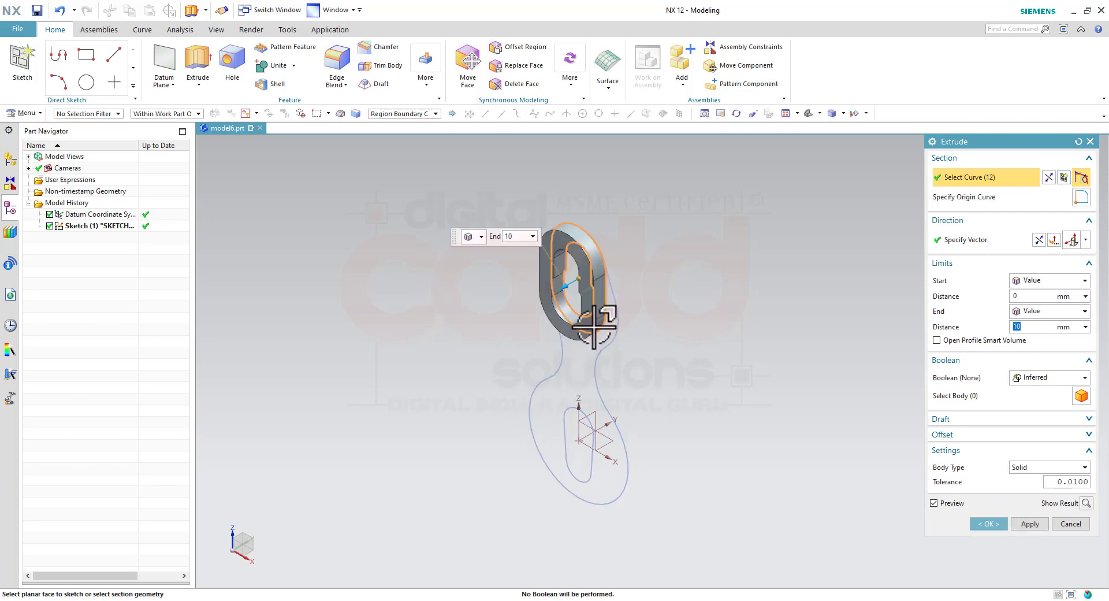
left_click(1030, 313)
left_click(1031, 336)
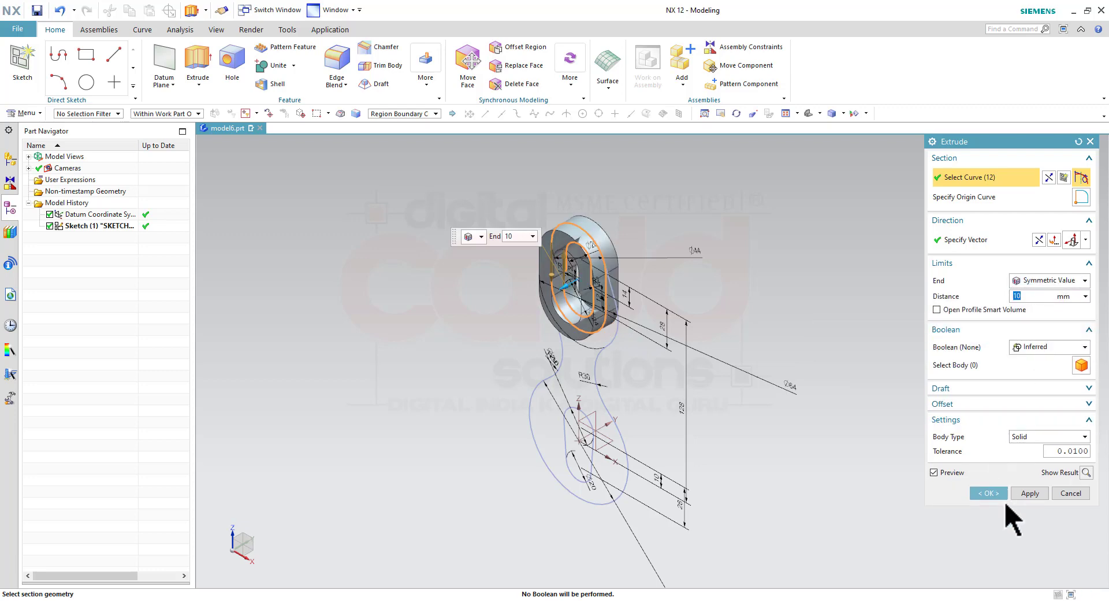
left_click(1025, 494)
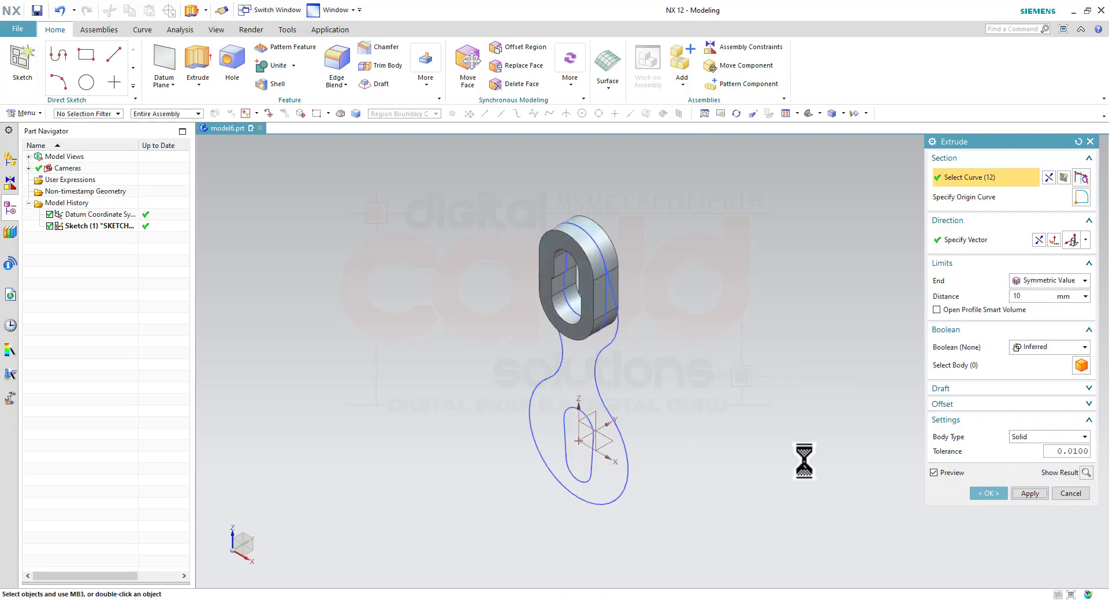
Extrude the whole link outline 10 mm symmetric, united with the ring as Extrude (3)
left_click(588, 381)
type("7.5")
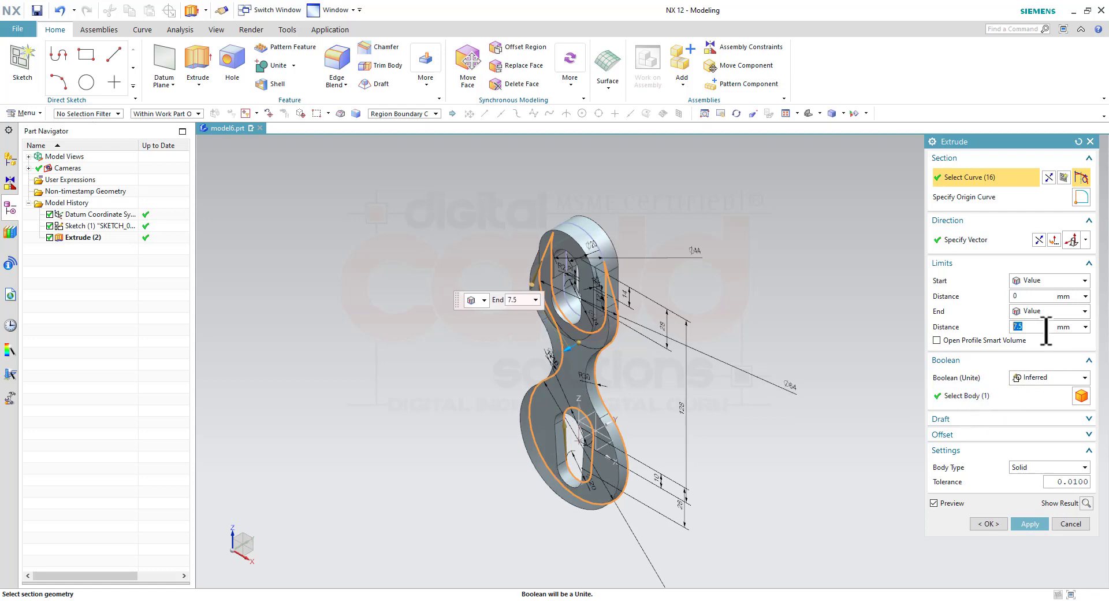
left_click(1063, 311)
left_click(1046, 336)
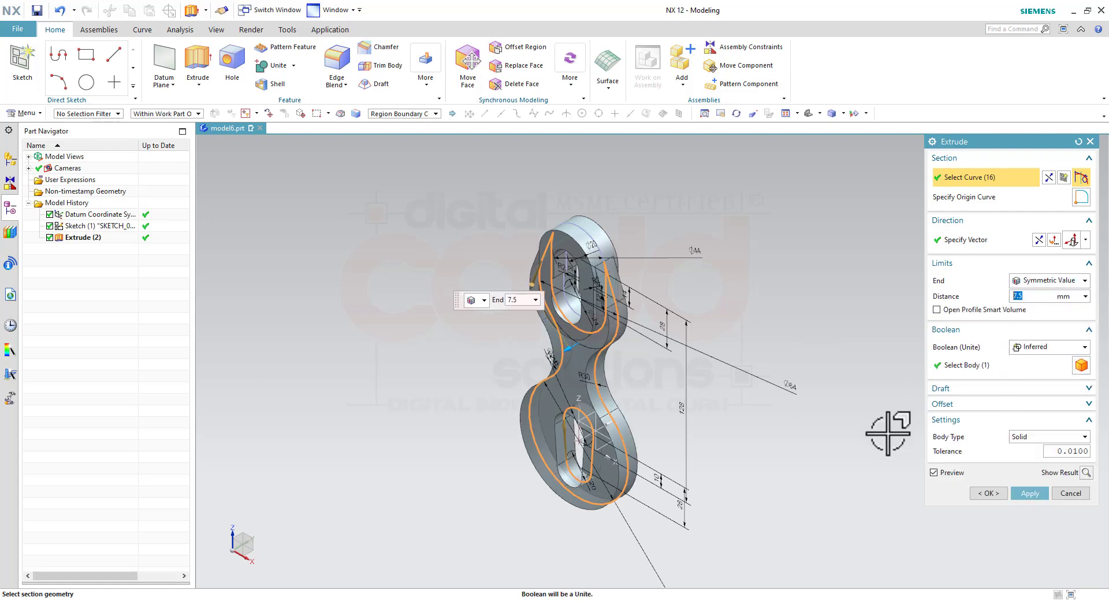
middle_click_drag(789, 450, 774, 441)
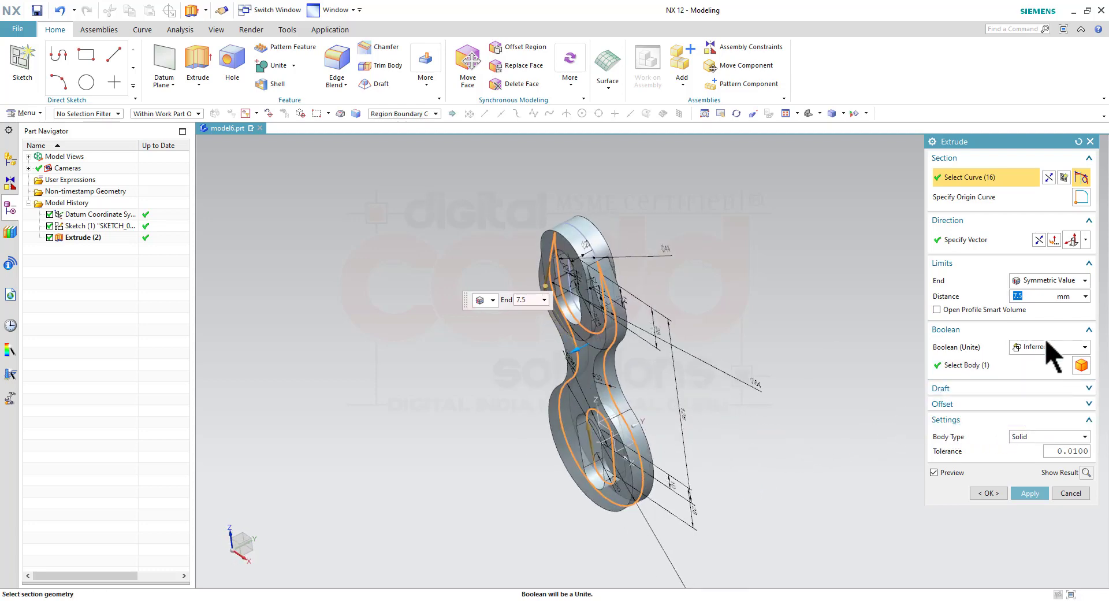
type("10")
key("Return")
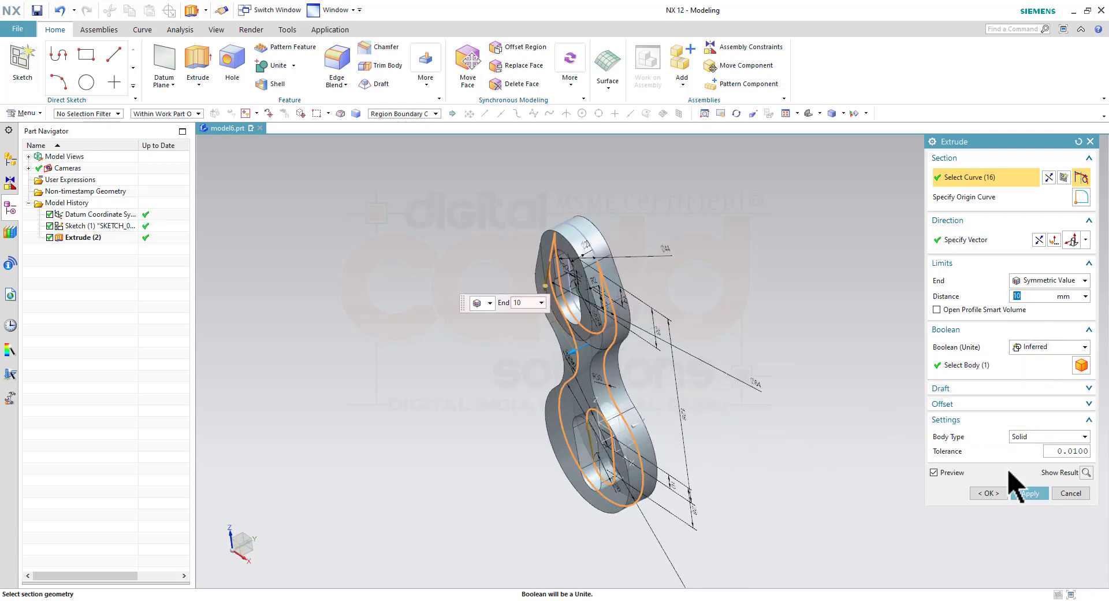
left_click(1001, 496)
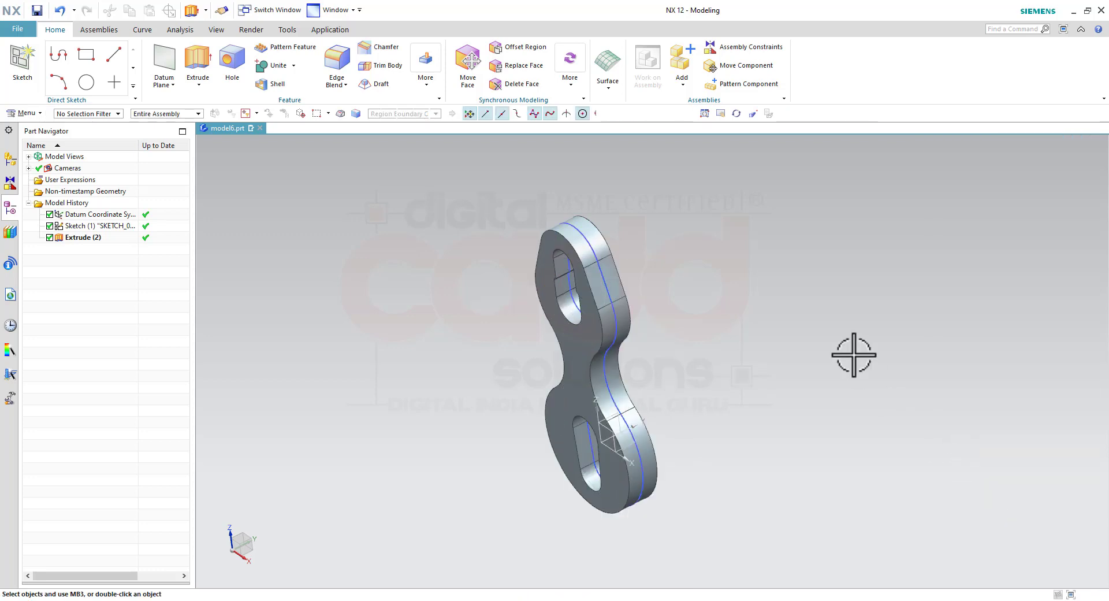
Edit Extrude (2) so the upper slotted ring extrudes 15 mm symmetrically as a raised boss
double_click(575, 238)
type("15")
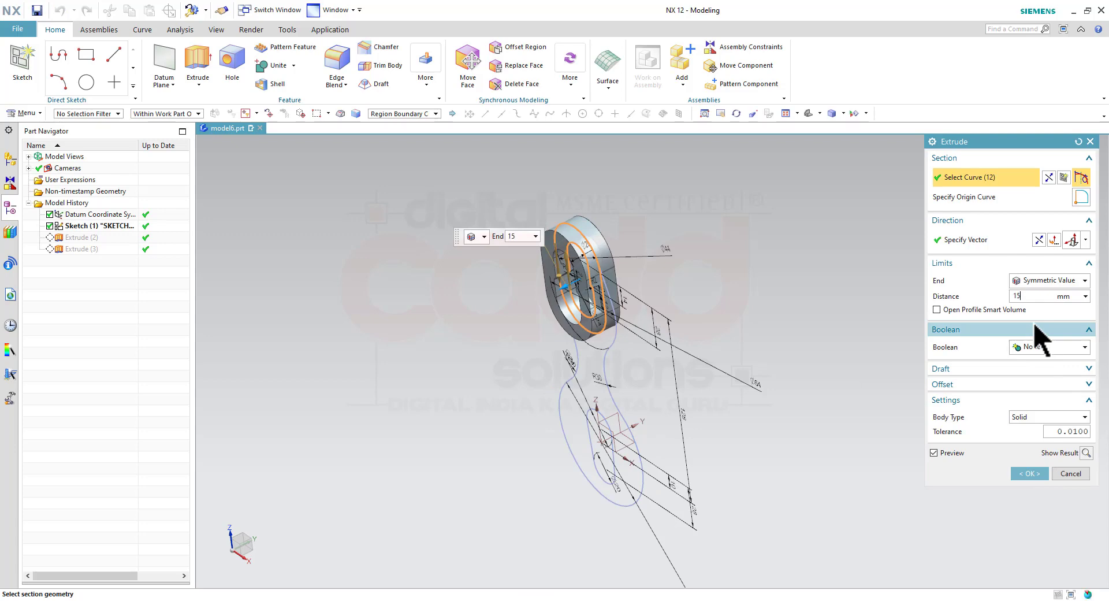
key("Return")
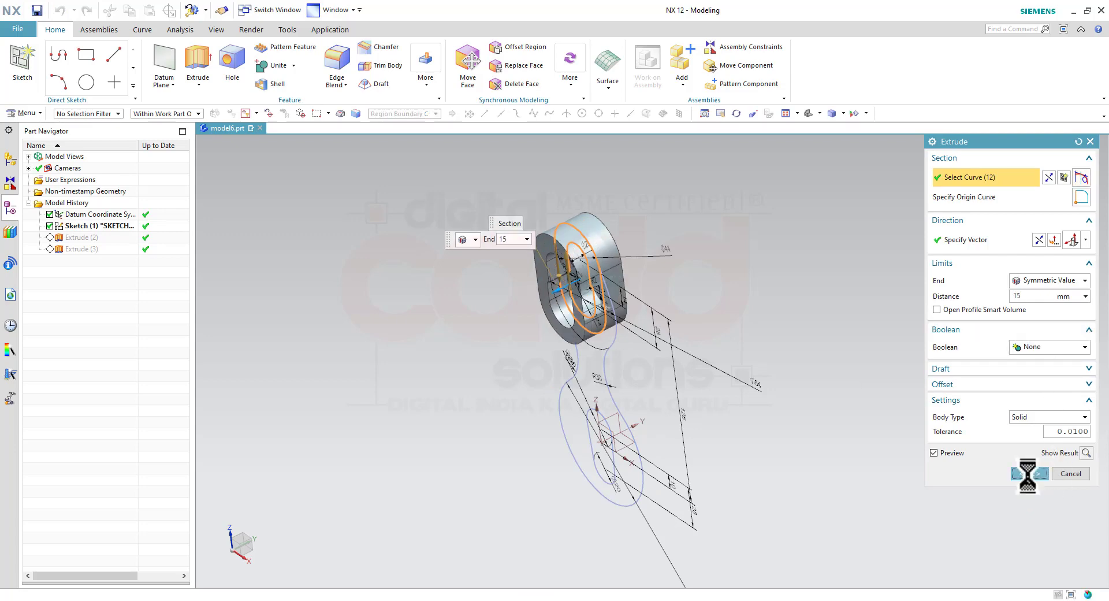
left_click(1029, 473)
mouse_move(745, 414)
middle_mouse_down()
mouse_move(841, 394)
mouse_move(750, 396)
middle_mouse_up()
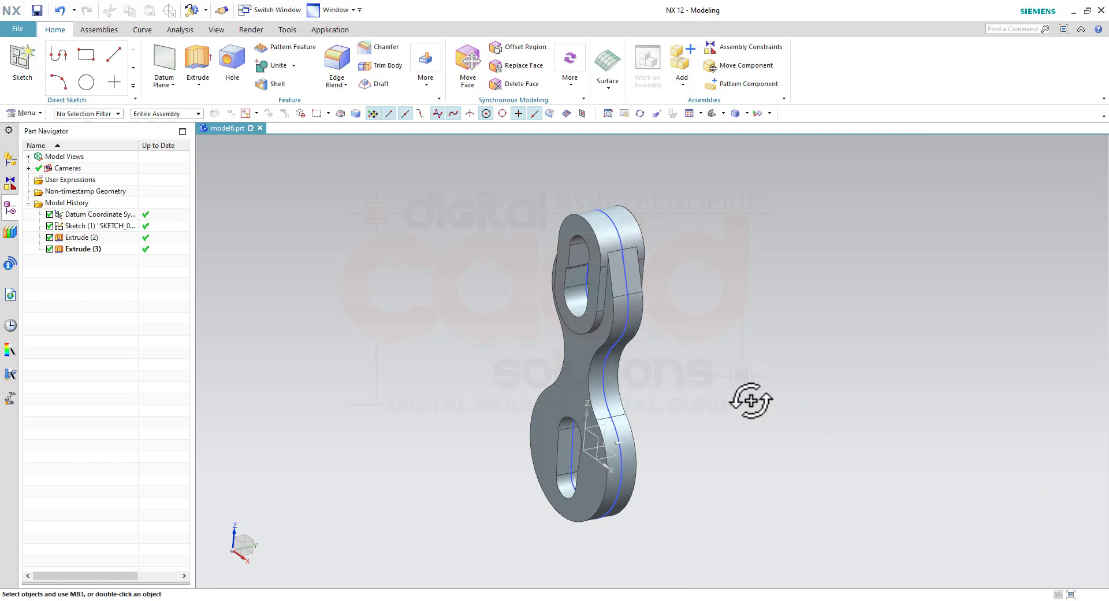
left_click(632, 313)
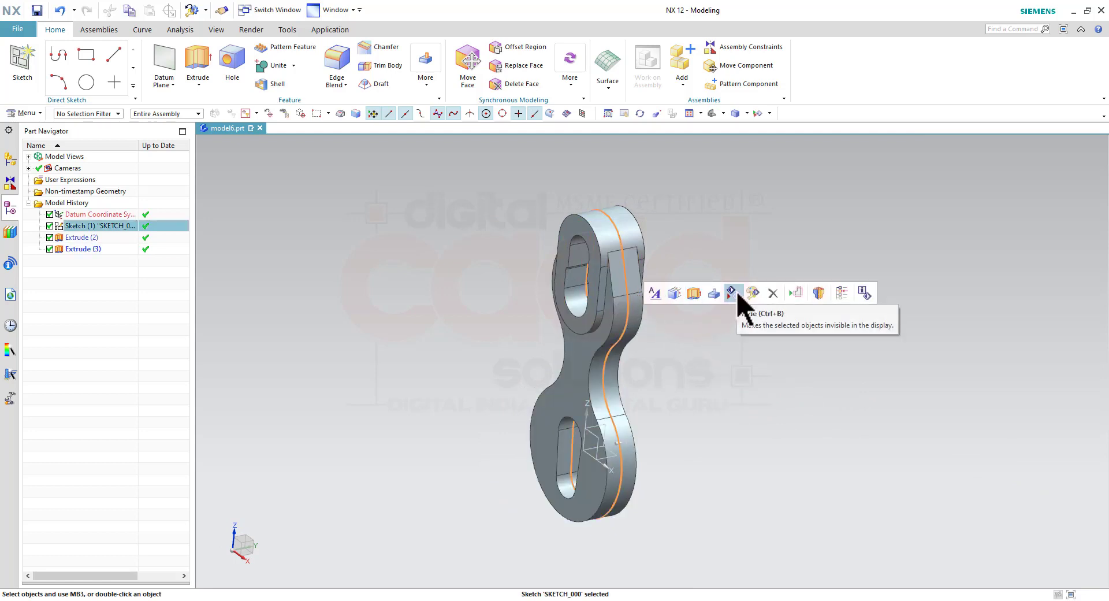
Hide Sketch (1) so only the solid link with its raised boss remains visible
left_click(738, 296)
mouse_move(682, 325)
middle_mouse_down()
mouse_move(837, 327)
mouse_move(841, 362)
mouse_move(723, 355)
mouse_move(651, 398)
mouse_move(749, 396)
mouse_move(701, 423)
mouse_move(696, 359)
mouse_move(736, 338)
mouse_move(733, 329)
mouse_move(715, 364)
mouse_move(527, 347)
mouse_move(637, 360)
mouse_move(774, 354)
mouse_move(710, 354)
mouse_move(690, 368)
mouse_move(587, 383)
mouse_move(715, 358)
mouse_move(737, 384)
mouse_move(712, 396)
mouse_move(718, 416)
mouse_move(695, 425)
mouse_move(693, 396)
mouse_move(684, 396)
mouse_move(709, 391)
middle_mouse_up()
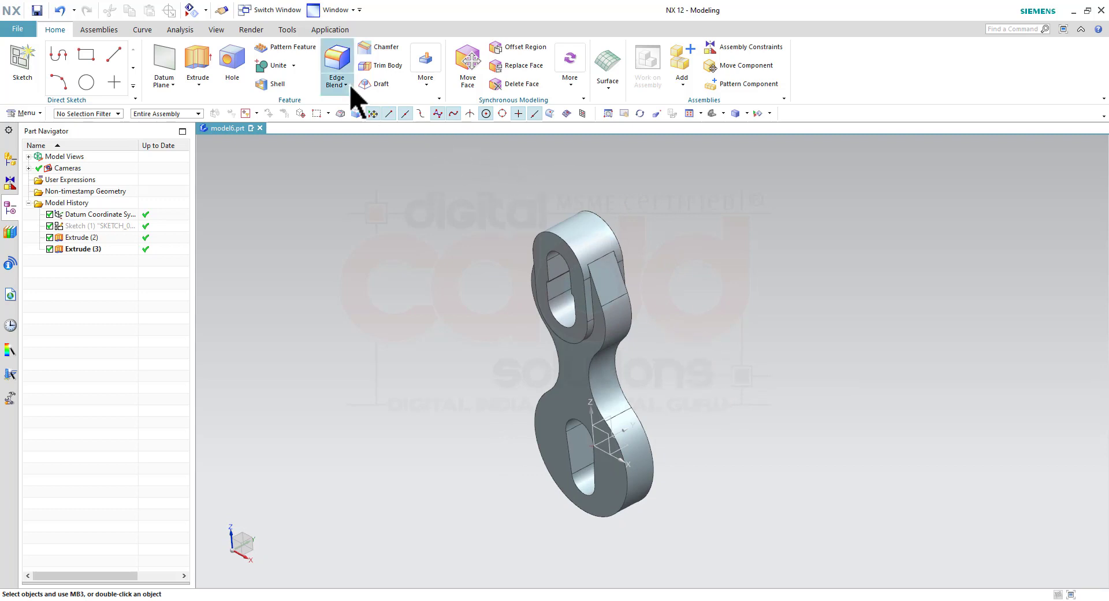
Round the link's outer edge chains on both sides with a 1 mm edge blend
left_click(339, 53)
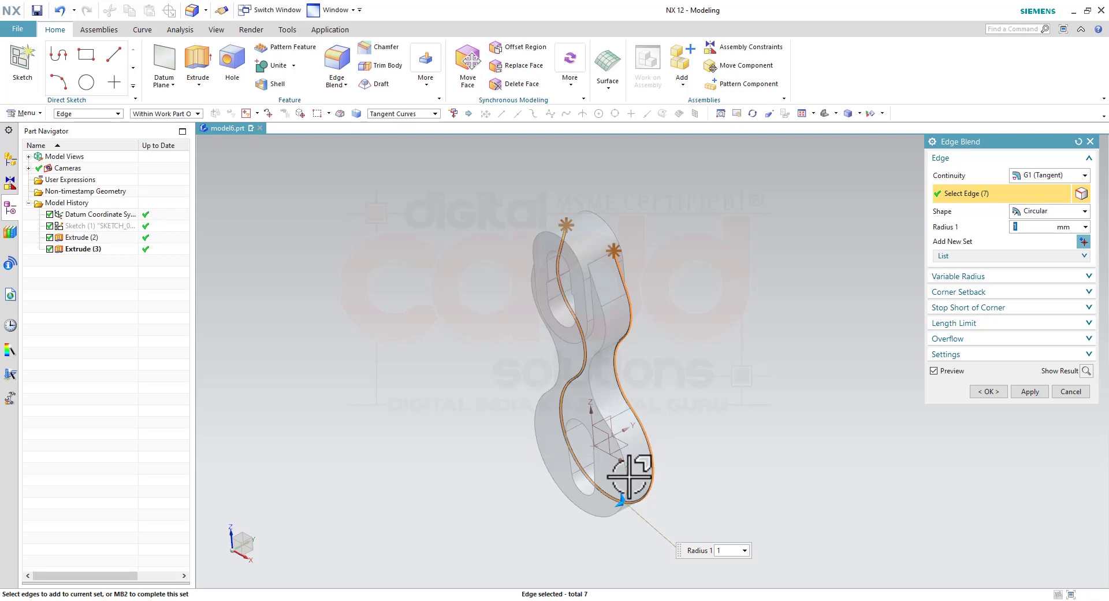
left_click(626, 468)
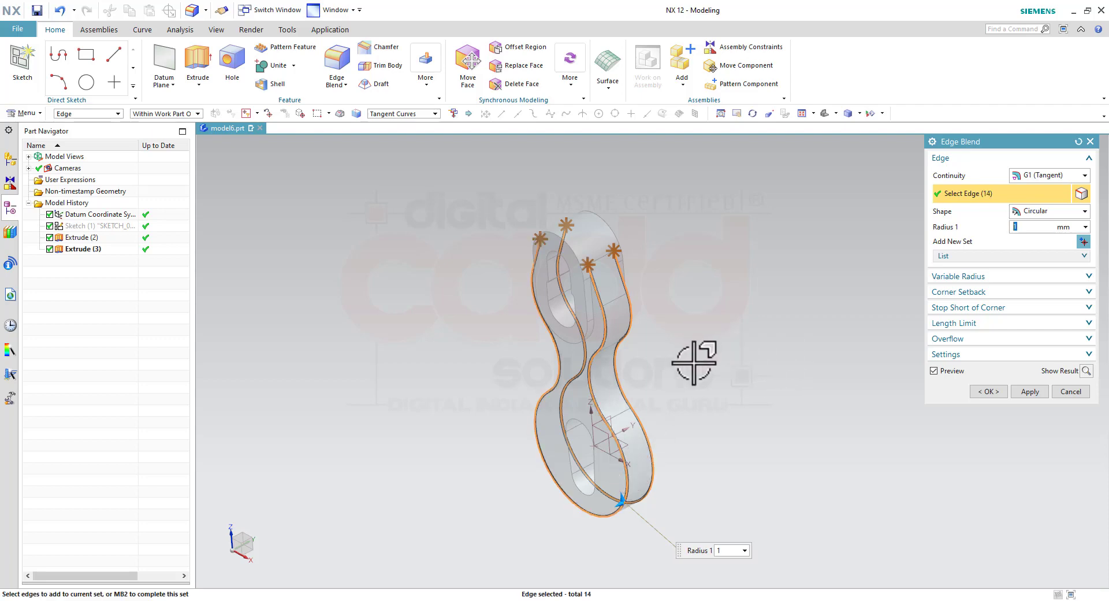
scroll(641, 246, "down", 2)
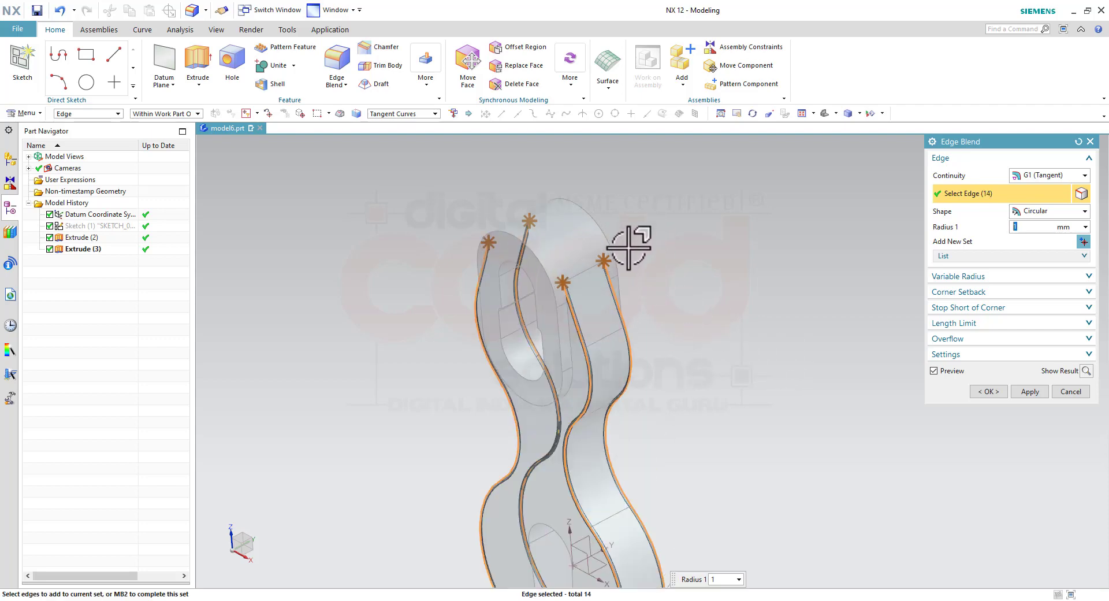
left_click(1034, 392)
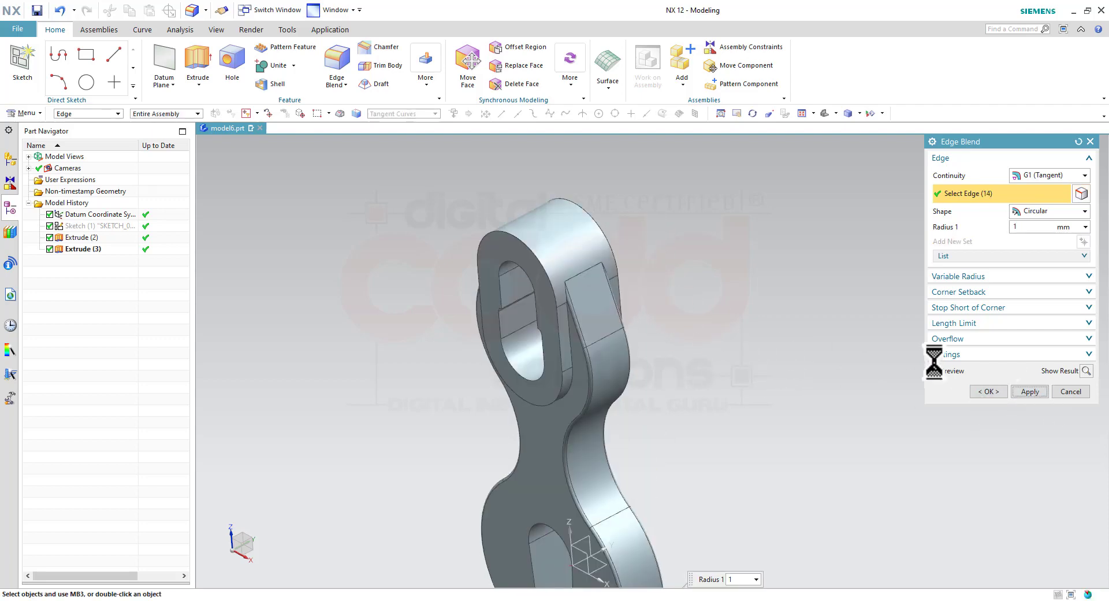
Select the boss edge loops for a second 1 mm edge blend
left_click(572, 364)
middle_click_drag(668, 379, 483, 369)
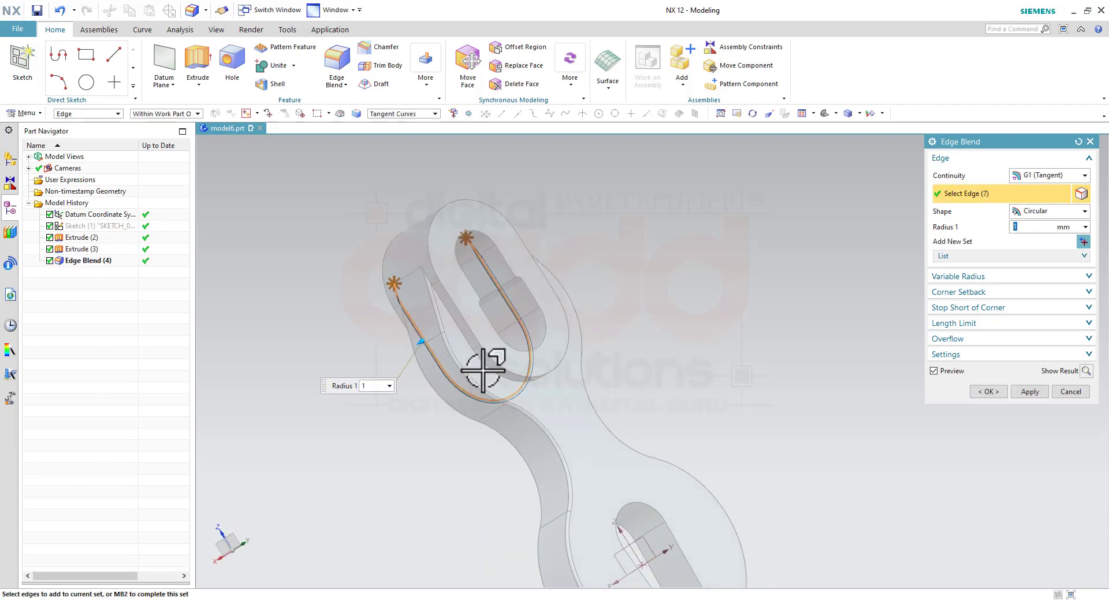
left_click(486, 363)
left_click(491, 362)
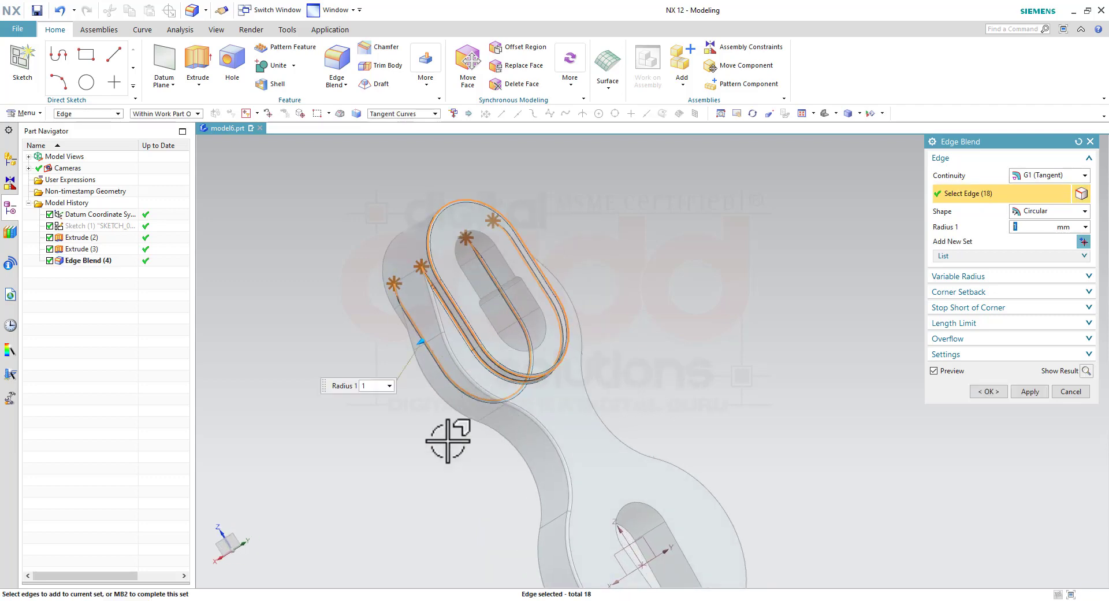
middle_click_drag(445, 441, 536, 436)
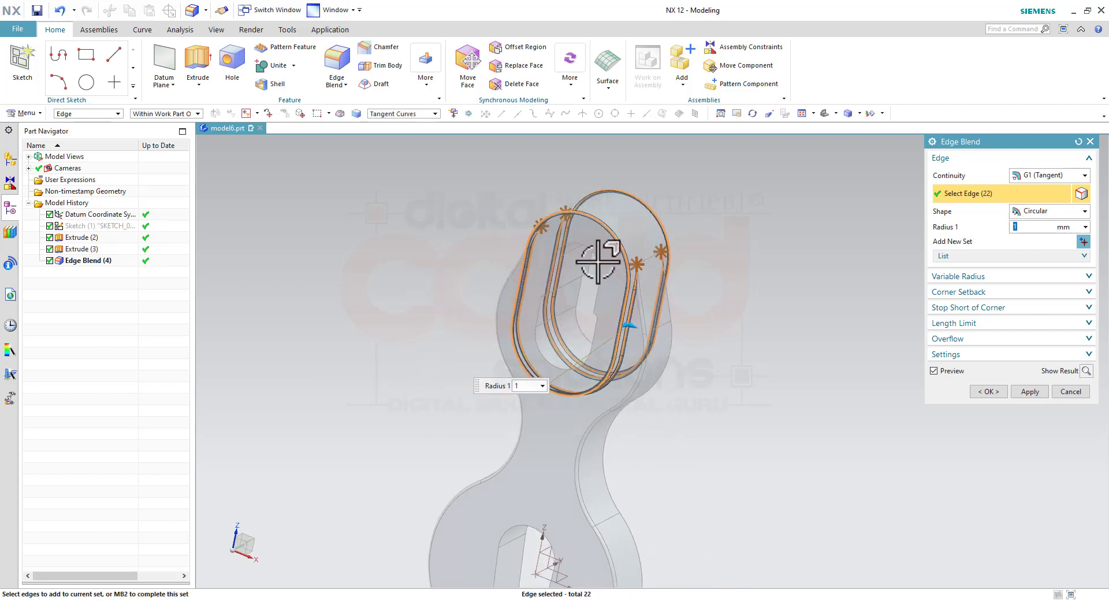
scroll(577, 263, "up", 5)
Add the inner slot, tangent and U-shaped edge chains and apply the 1 mm blend
mouse_move(606, 362)
middle_mouse_down()
mouse_move(624, 346)
mouse_move(552, 292)
middle_mouse_up()
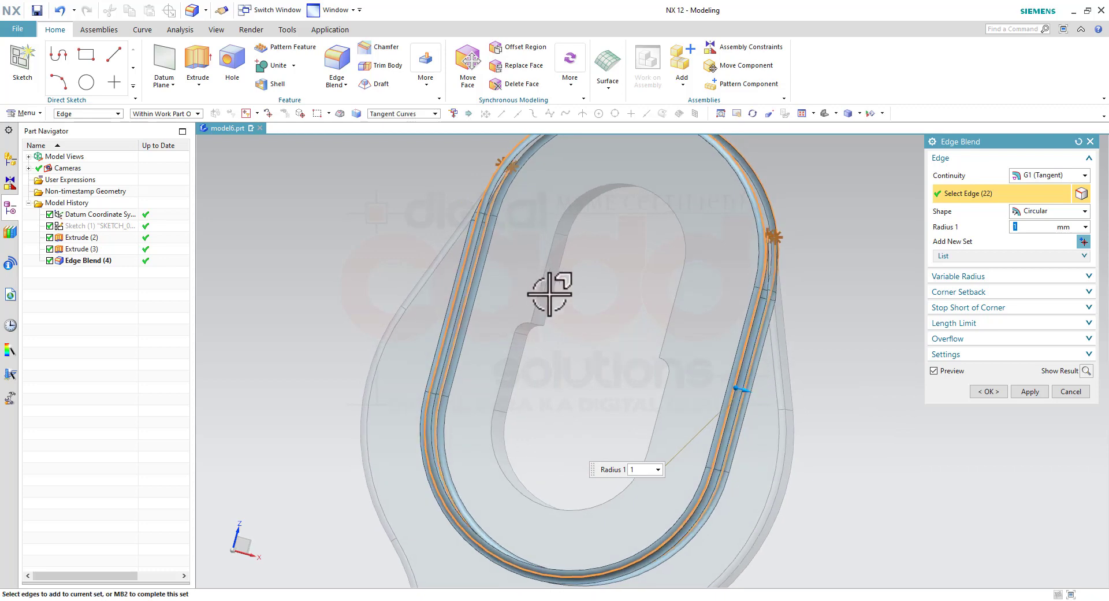
left_click(554, 288)
left_click(554, 289)
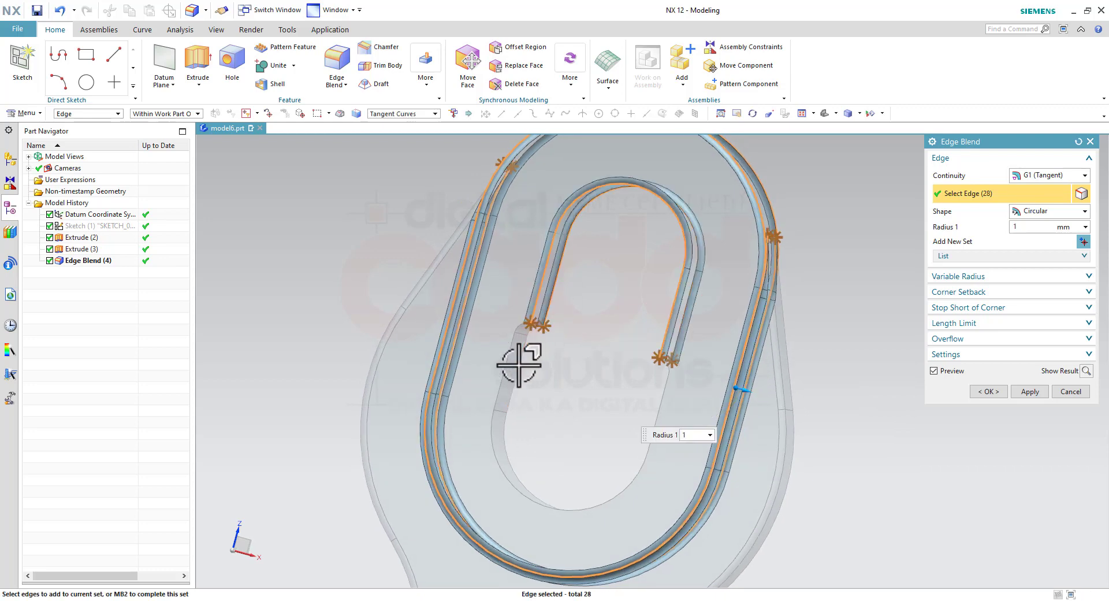
left_click(504, 397)
left_click(501, 393)
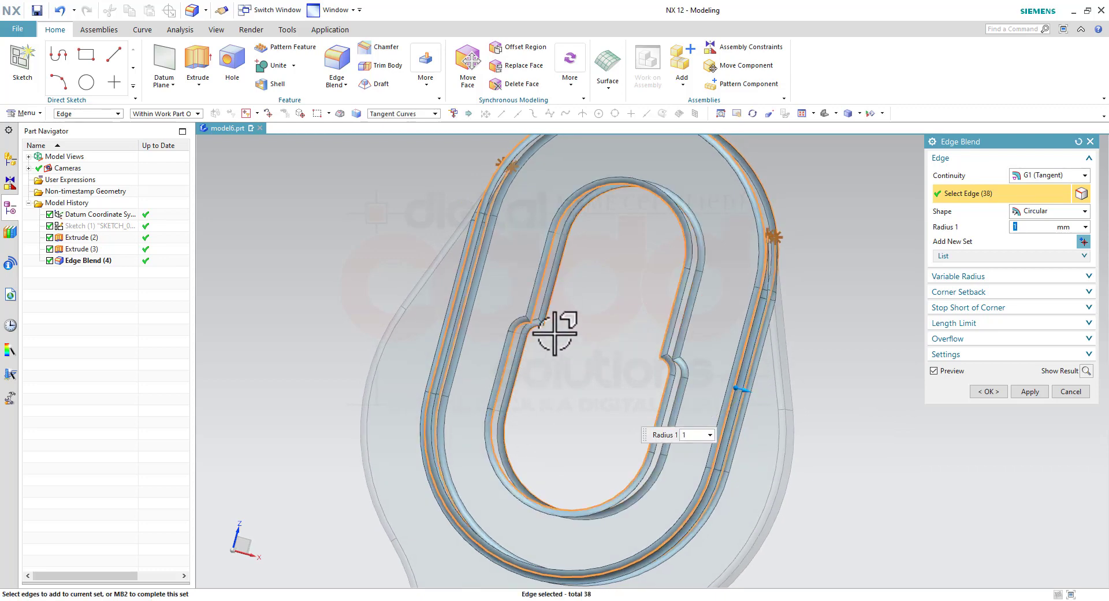
mouse_move(555, 332)
middle_mouse_down()
mouse_move(555, 314)
mouse_move(539, 315)
middle_mouse_up()
left_click(564, 353)
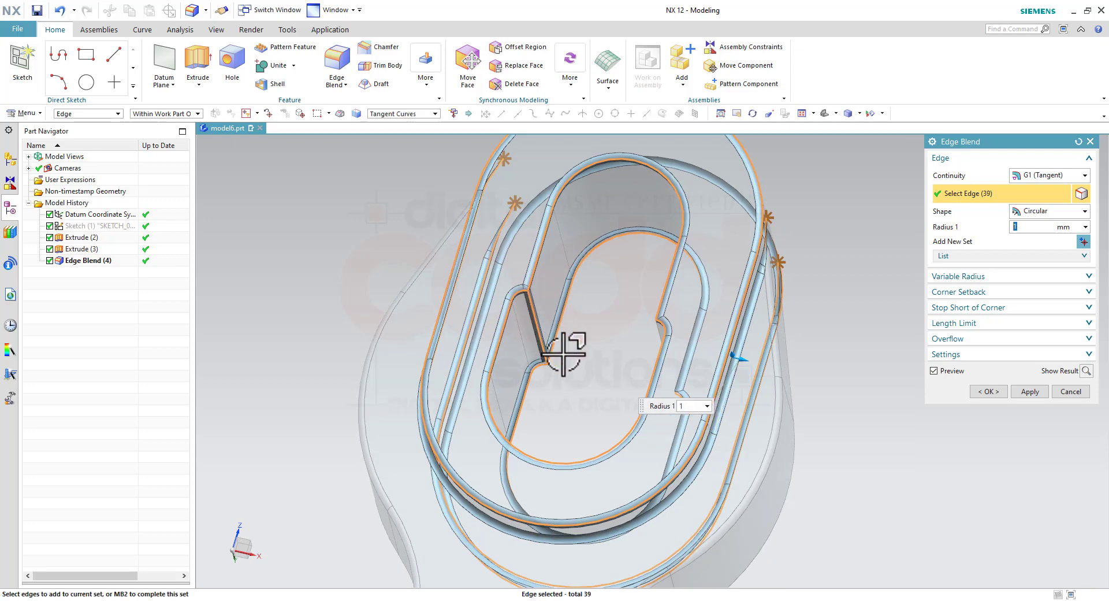
middle_click_drag(563, 353, 659, 345)
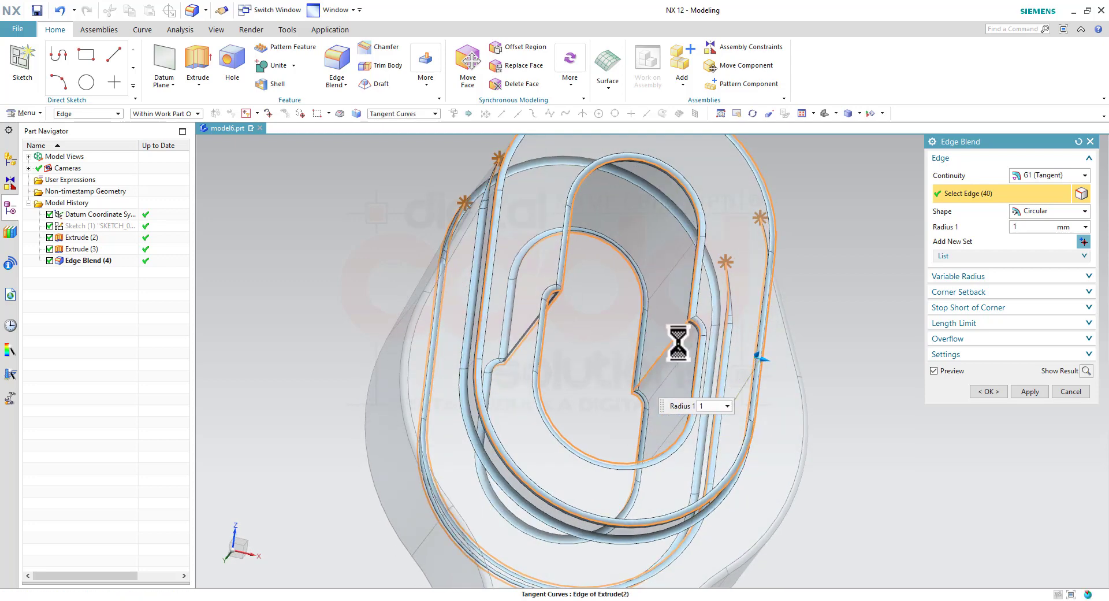
scroll(619, 355, "down", 2)
left_click(976, 395)
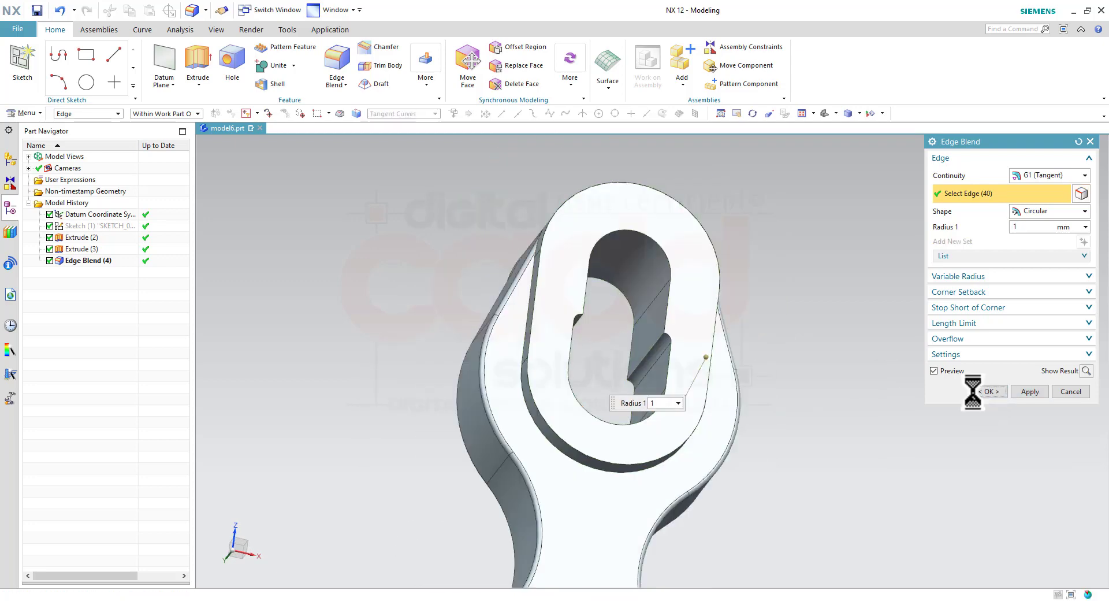
Edit Edge Blend (5) to also round the lower slot's edges at 1 mm
mouse_move(792, 351)
middle_mouse_down()
mouse_move(792, 408)
mouse_move(908, 435)
mouse_move(884, 428)
middle_mouse_up()
scroll(834, 462, "down", 2)
scroll(831, 475, "up", 3)
mouse_move(831, 475)
middle_mouse_down()
mouse_move(816, 462)
mouse_move(720, 511)
middle_mouse_up()
double_click(710, 292)
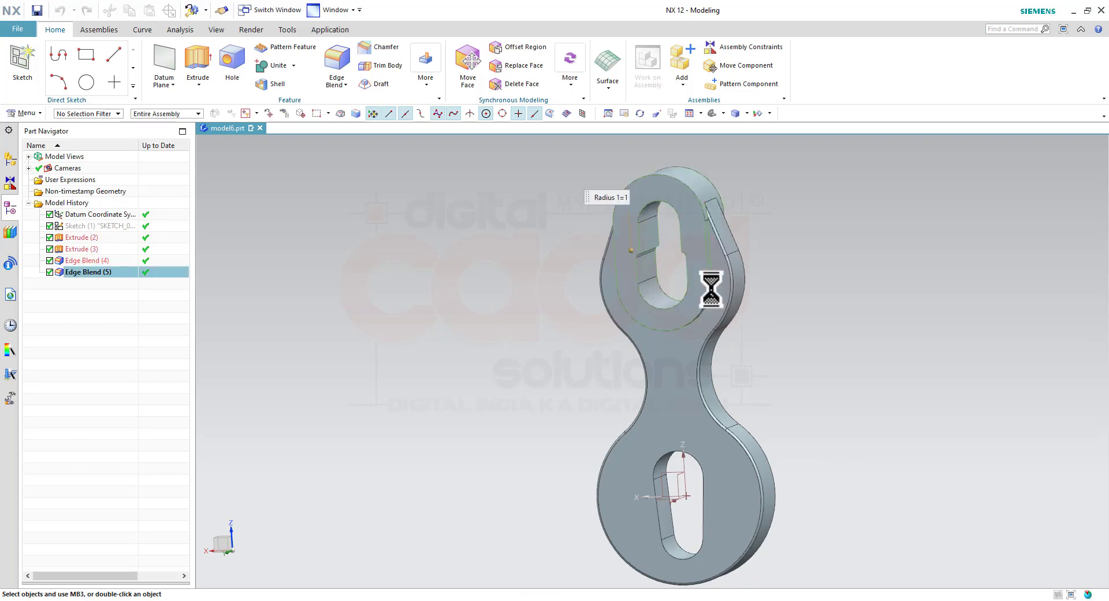
left_click(679, 550)
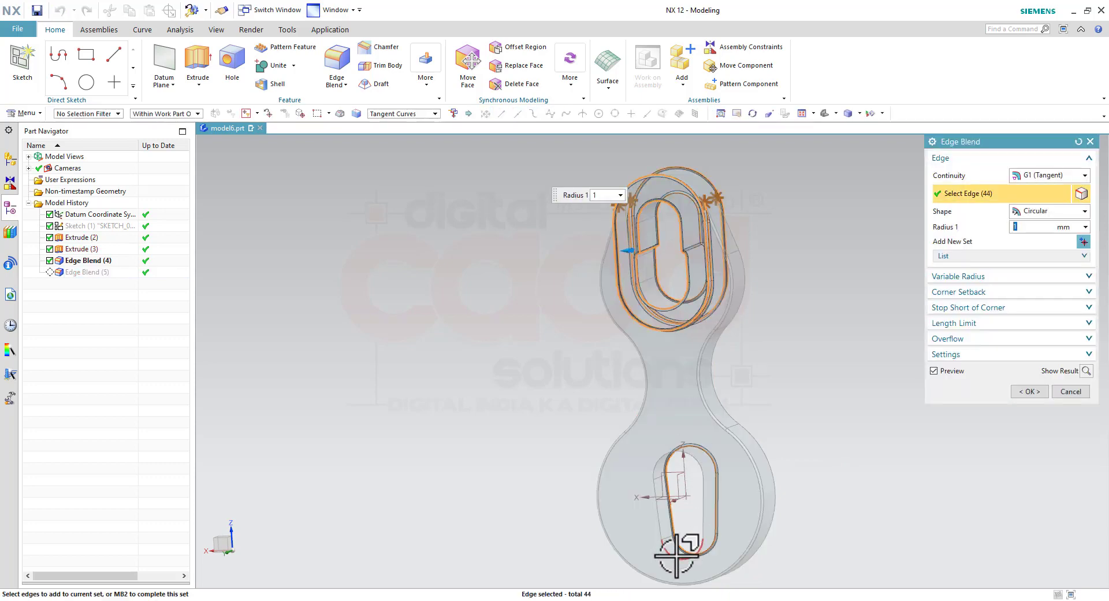
left_click(1020, 395)
mouse_move(846, 389)
middle_mouse_down()
mouse_move(829, 378)
mouse_move(827, 388)
middle_mouse_up()
mouse_move(548, 352)
middle_mouse_down()
mouse_move(632, 425)
mouse_move(665, 418)
middle_mouse_up()
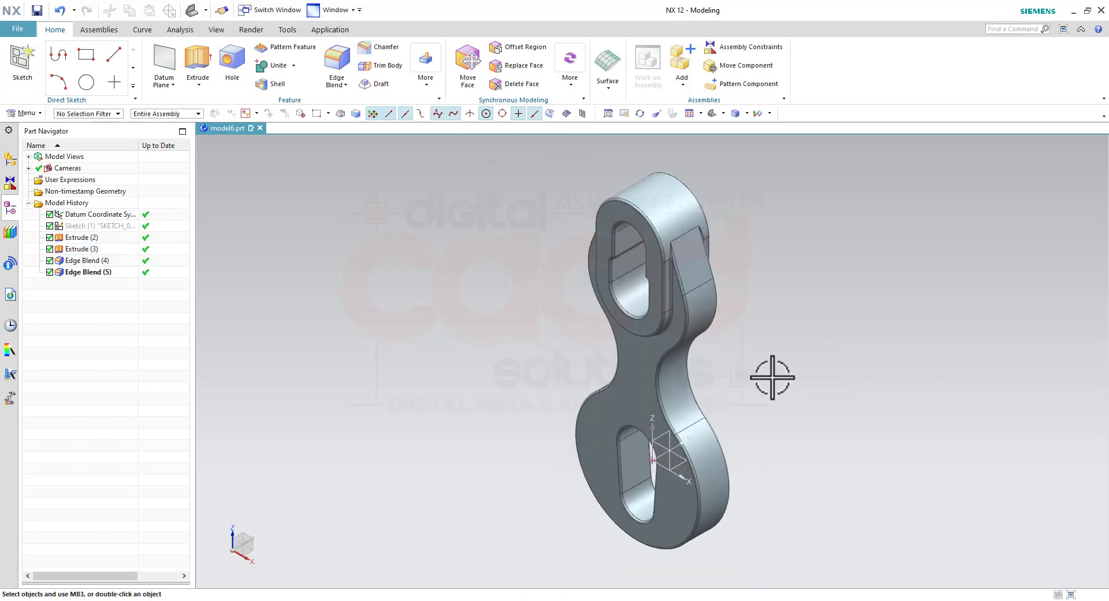
Switch the part display to True Shading
middle_click_drag(772, 378, 827, 389)
left_click(216, 29)
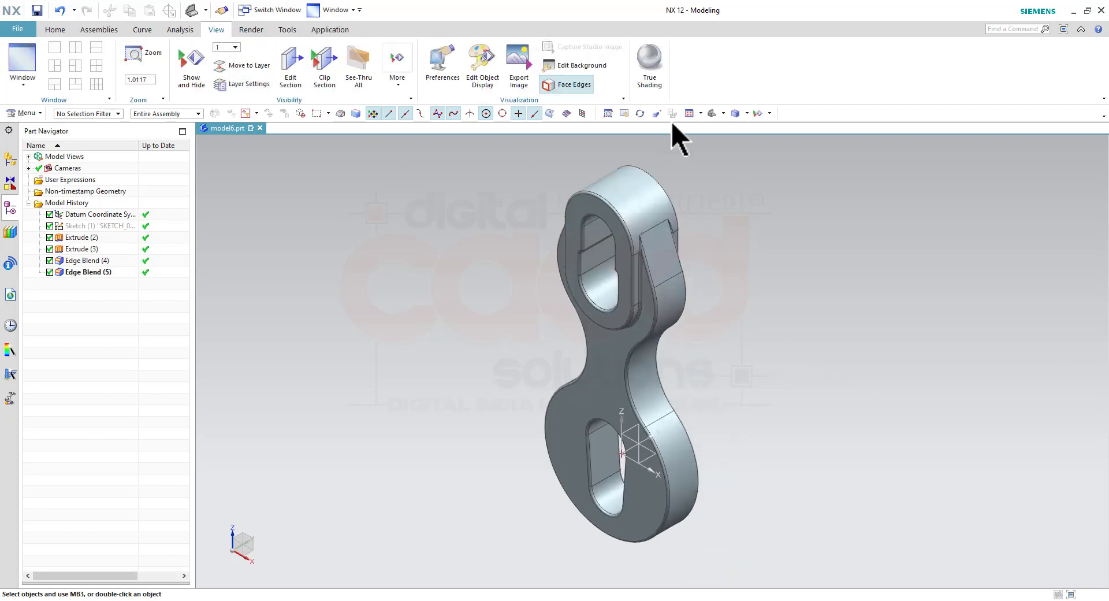
left_click(653, 86)
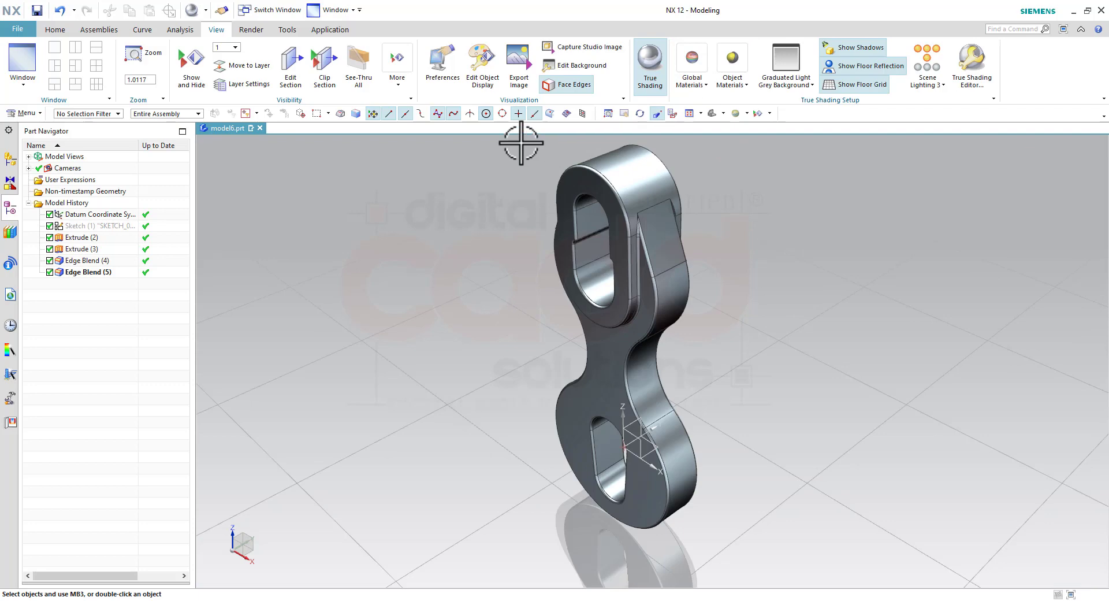
Apply a metallic global material to the whole box-selected link
left_click_drag(521, 143, 770, 534)
left_click(694, 89)
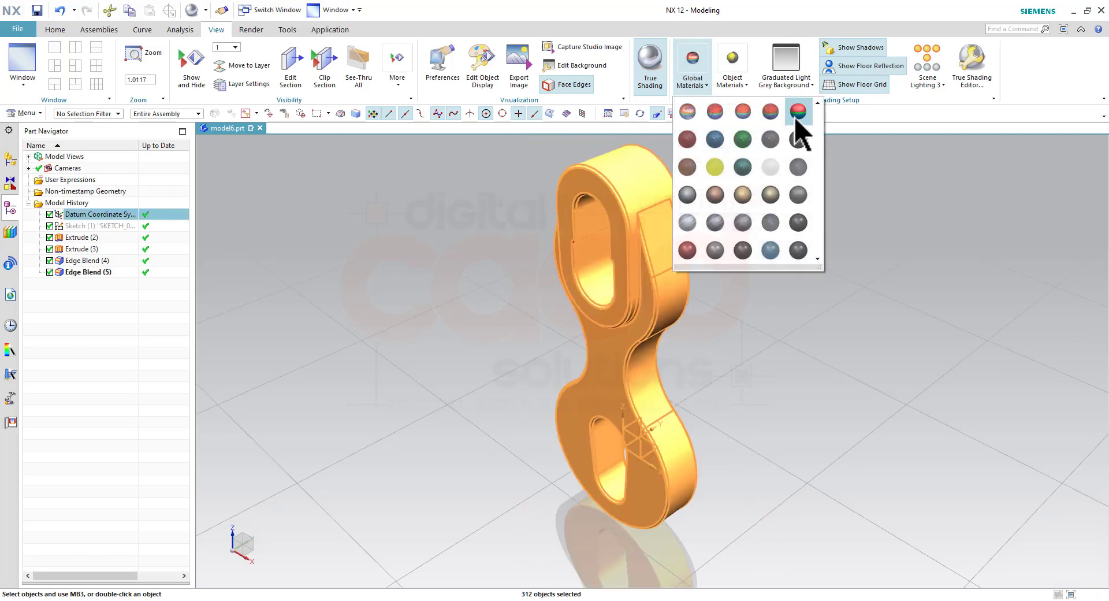
left_click(797, 116)
key("Escape")
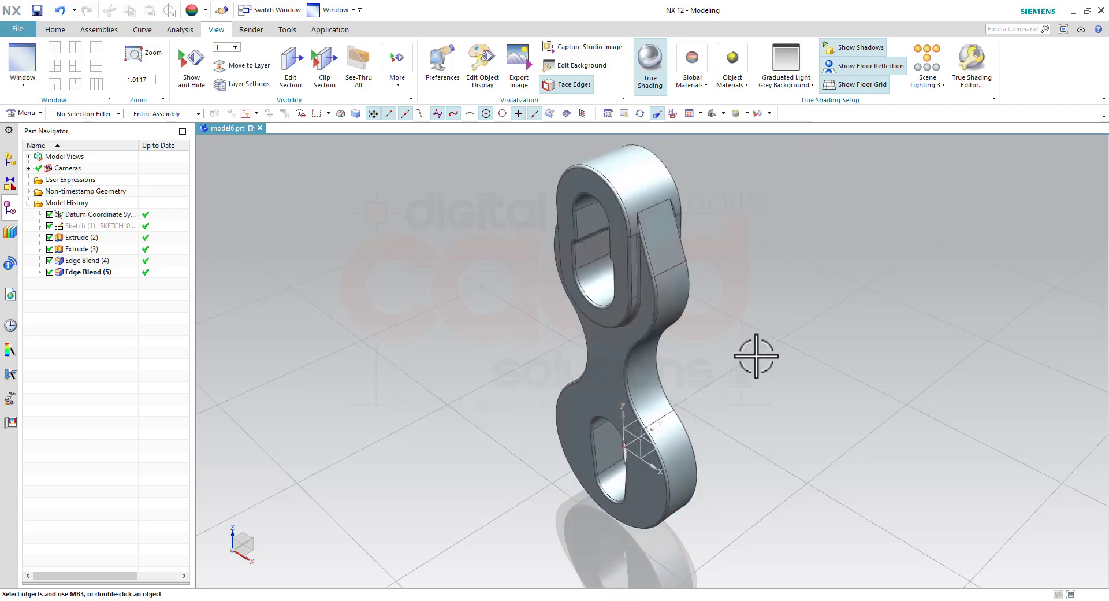
mouse_move(756, 359)
middle_mouse_down()
mouse_move(859, 348)
mouse_move(901, 370)
middle_mouse_up()
scroll(542, 268, "down", 3)
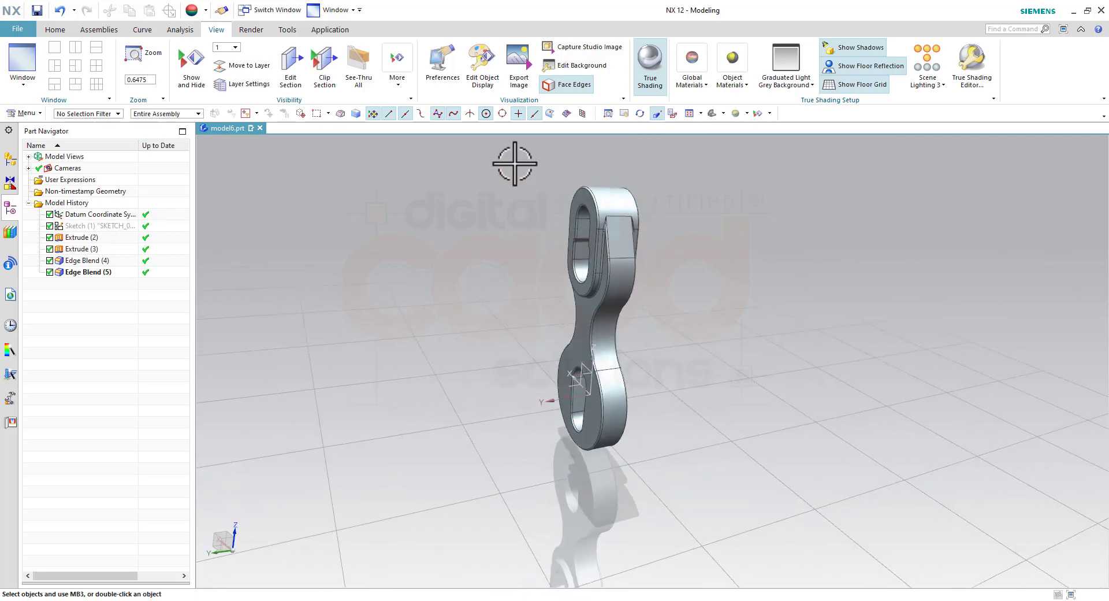
left_click(617, 195)
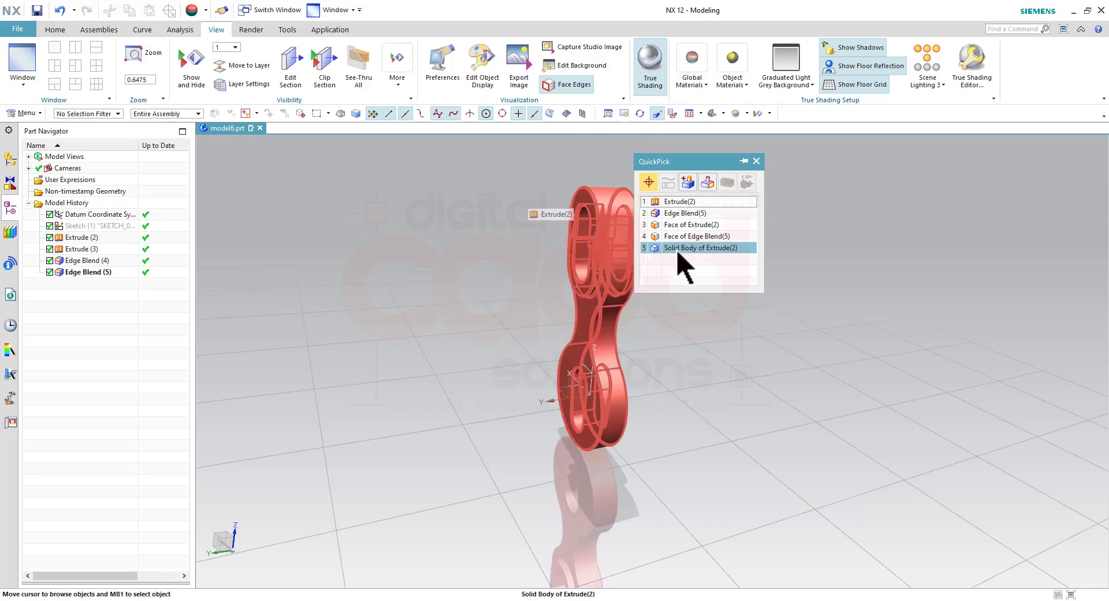
Set the solid body's object display colour to lime green
left_click(678, 248)
left_click(758, 230)
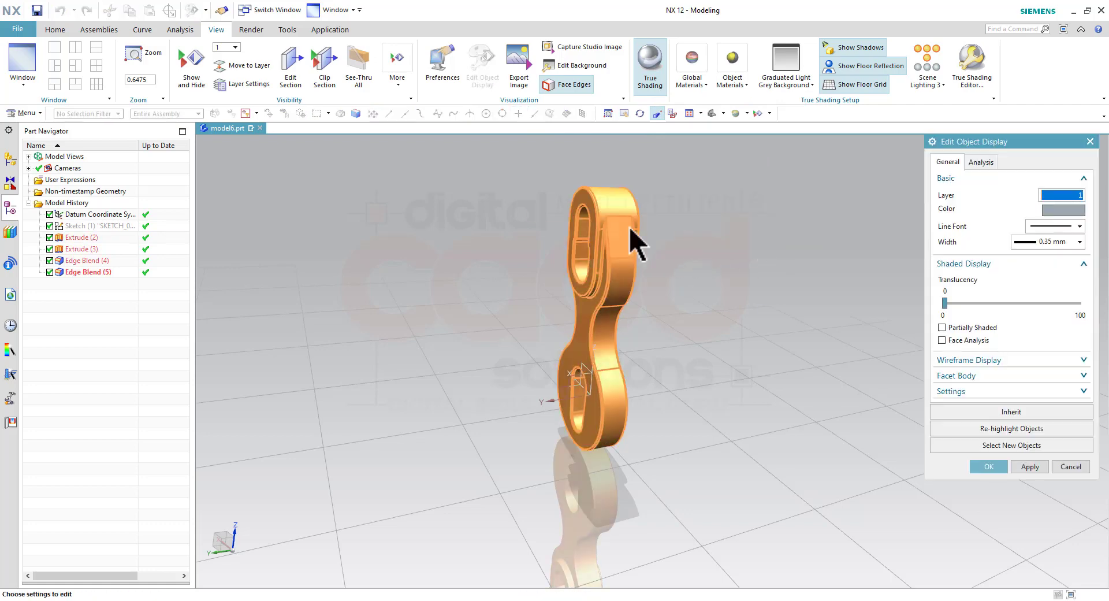
left_click(1057, 211)
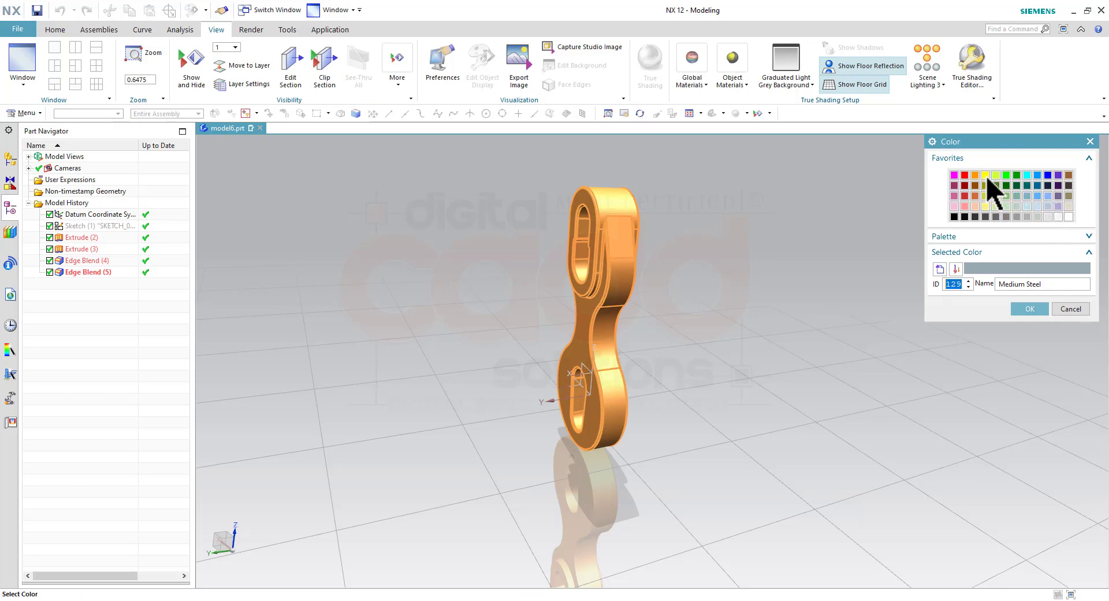
left_click(1029, 310)
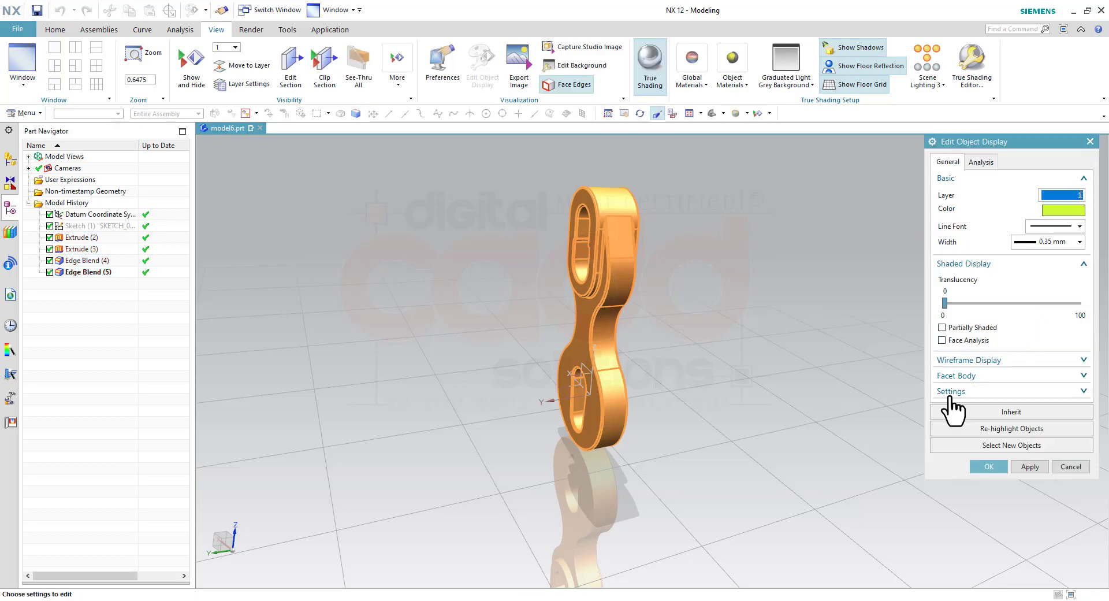
left_click(995, 466)
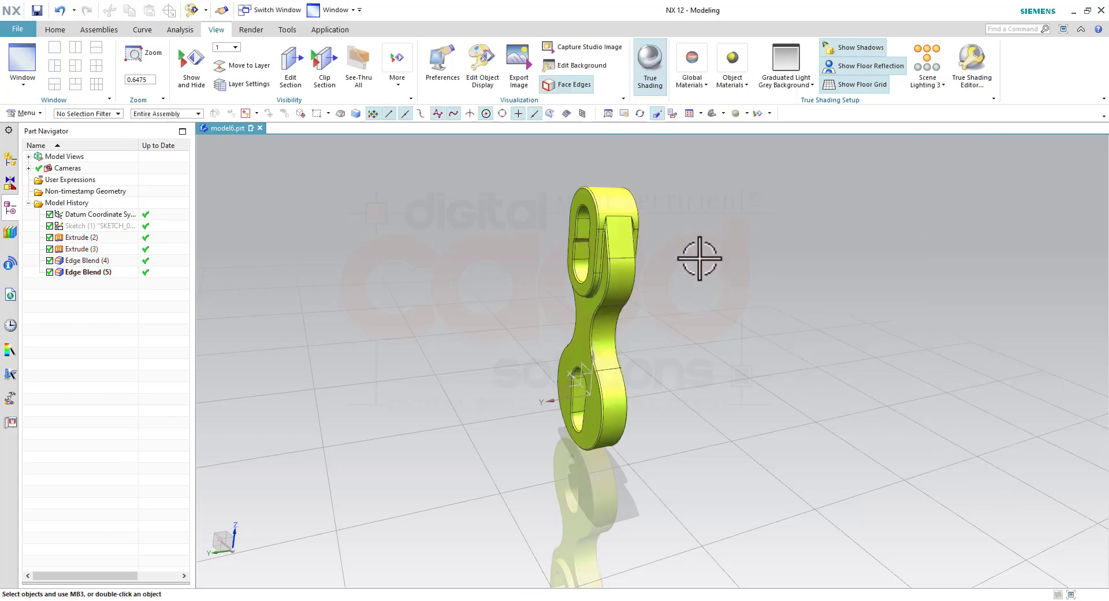
scroll(699, 258, "up", 3)
mouse_move(705, 321)
middle_mouse_down()
mouse_move(887, 348)
mouse_move(918, 339)
mouse_move(878, 371)
mouse_move(902, 361)
mouse_move(844, 374)
middle_mouse_up()
Turn True Shading back on and give the whole part the brown copper global material
left_click(655, 75)
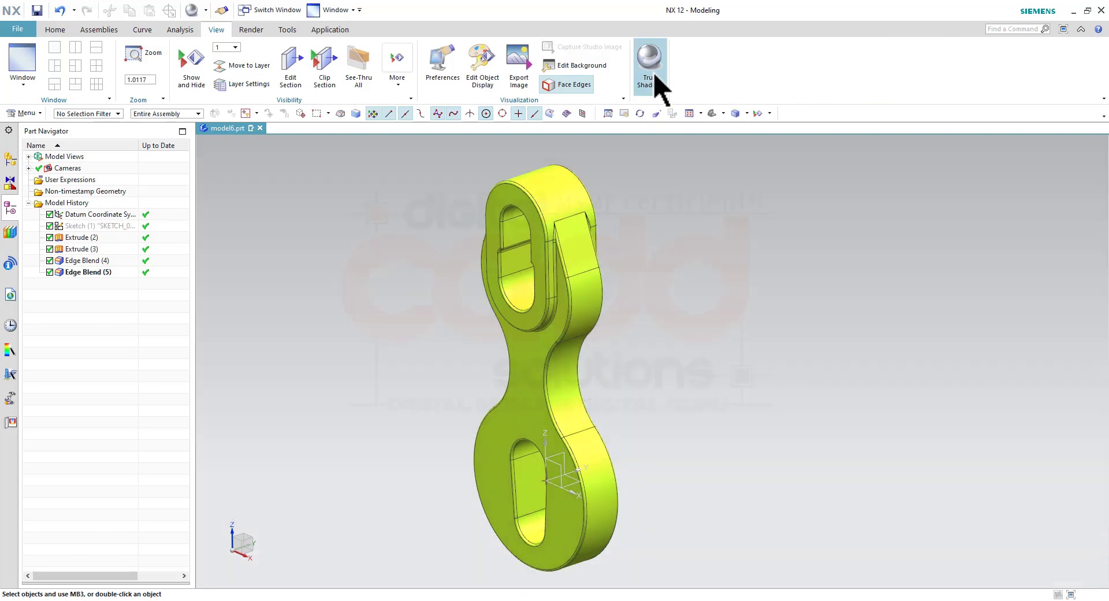
left_click(655, 75)
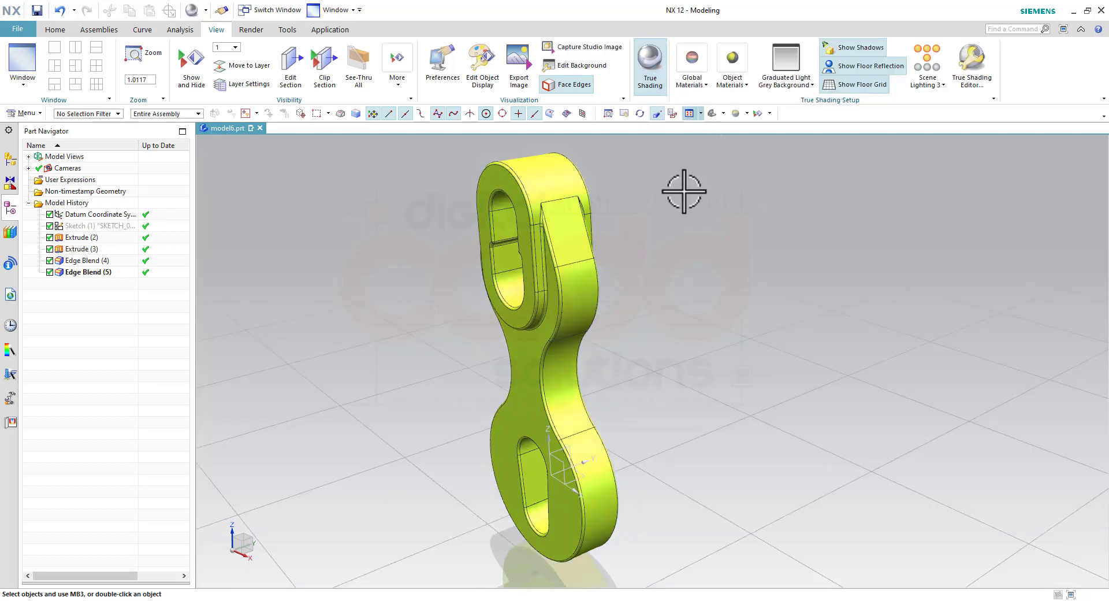
scroll(684, 190, "down", 2)
left_click_drag(514, 156, 742, 473)
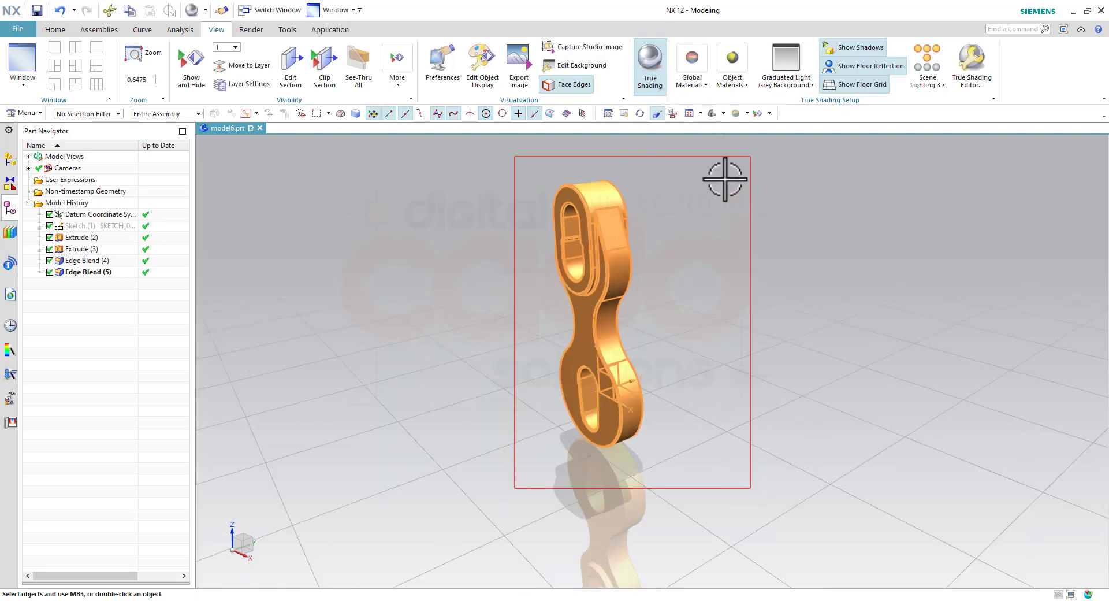
left_click(700, 88)
left_click(687, 167)
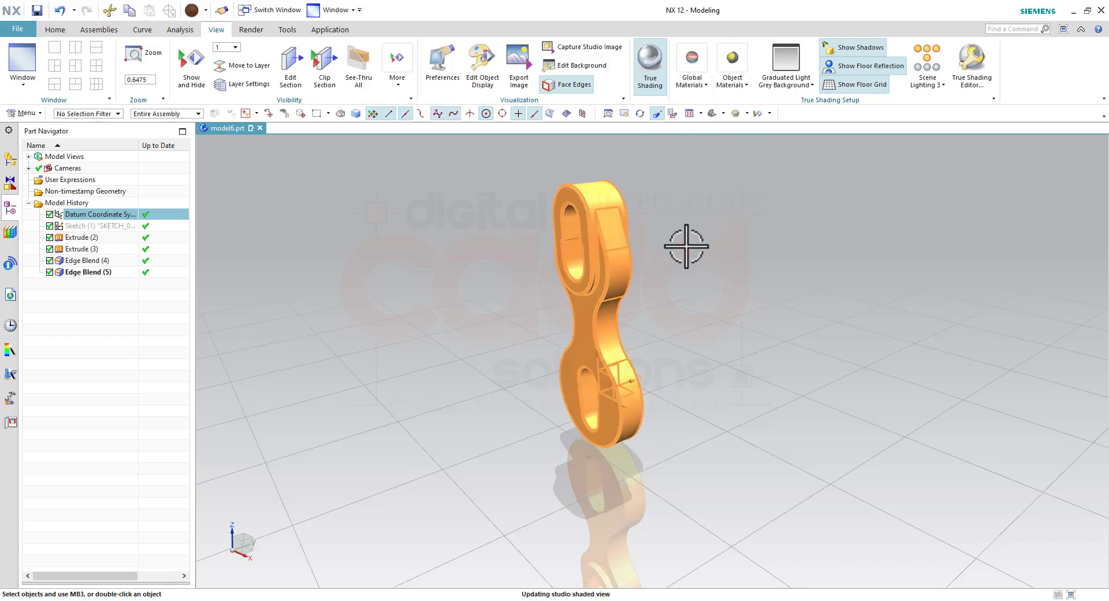
mouse_move(672, 283)
middle_mouse_down()
mouse_move(840, 318)
mouse_move(678, 218)
mouse_move(678, 339)
mouse_move(737, 339)
mouse_move(847, 367)
mouse_move(653, 389)
mouse_move(625, 409)
mouse_move(527, 421)
mouse_move(735, 383)
mouse_move(663, 409)
mouse_move(569, 408)
mouse_move(577, 421)
mouse_move(710, 407)
middle_mouse_up()
scroll(599, 230, "up", 3)
scroll(636, 279, "up", 2)
scroll(609, 222, "down", 3)
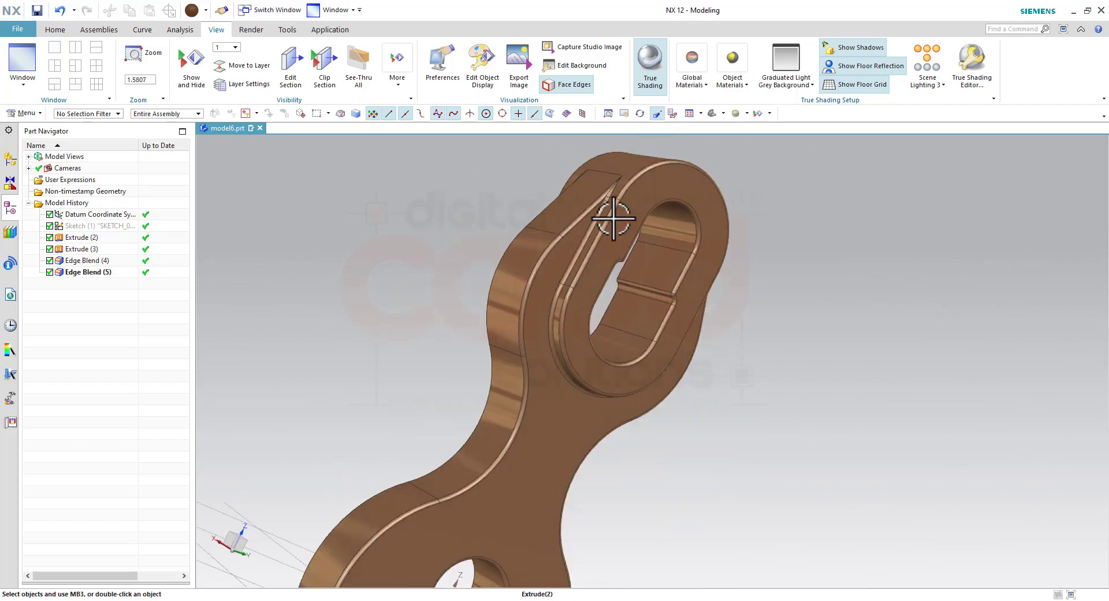
scroll(666, 277, "down", 3)
mouse_move(666, 277)
middle_mouse_down()
mouse_move(749, 303)
mouse_move(767, 354)
mouse_move(750, 329)
mouse_move(631, 347)
mouse_move(629, 334)
middle_mouse_up()
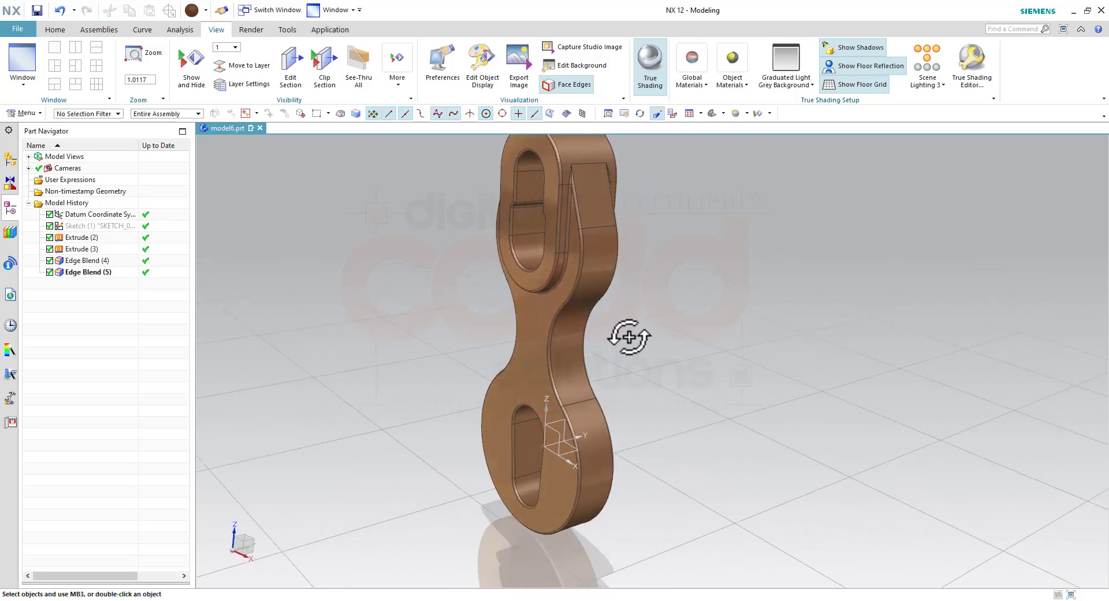
scroll(645, 291, "down", 3)
scroll(644, 321, "up", 2)
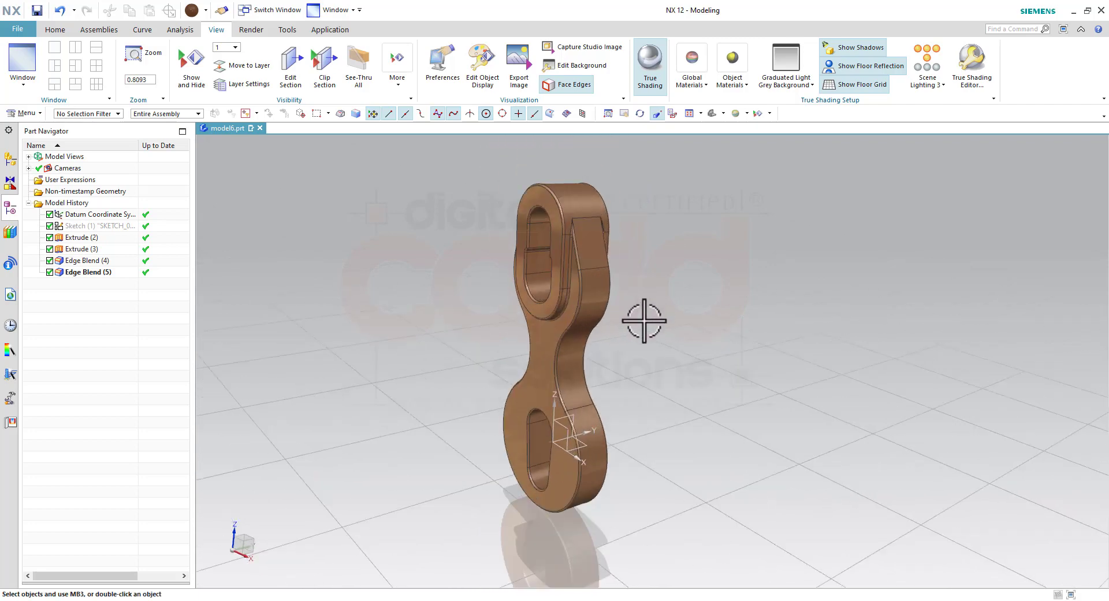